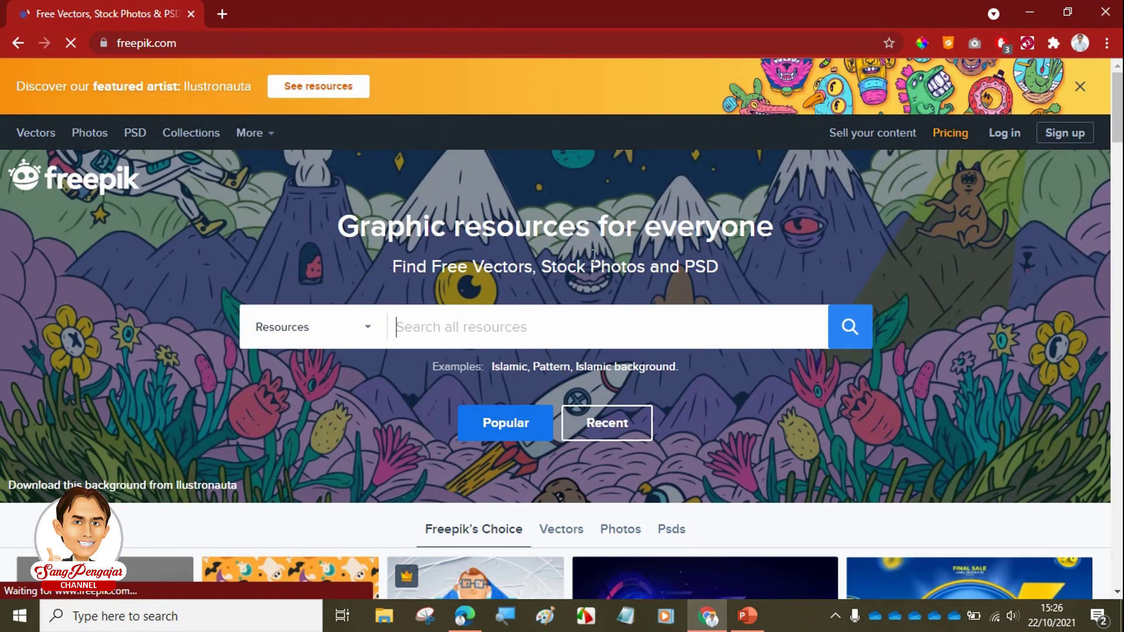
- Search all Freepik resources for "icon"
{"action": "scroll", "coordinate": [593, 256], "scroll_direction": "down", "scroll_amount": 3}
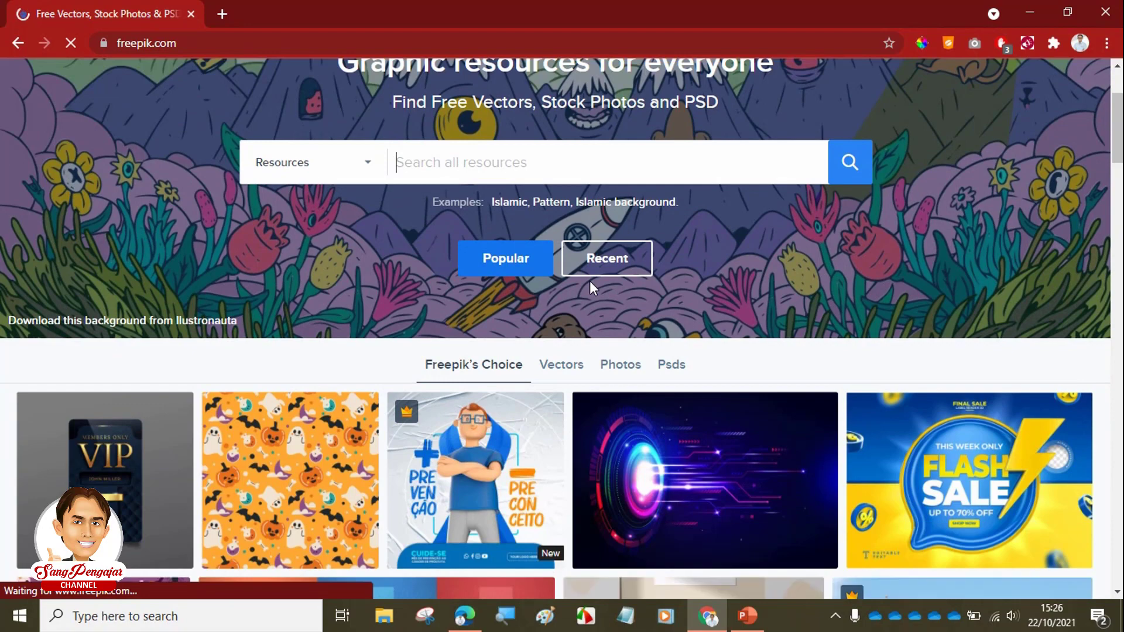
{"action": "scroll", "coordinate": [590, 283], "scroll_direction": "down", "scroll_amount": 3}
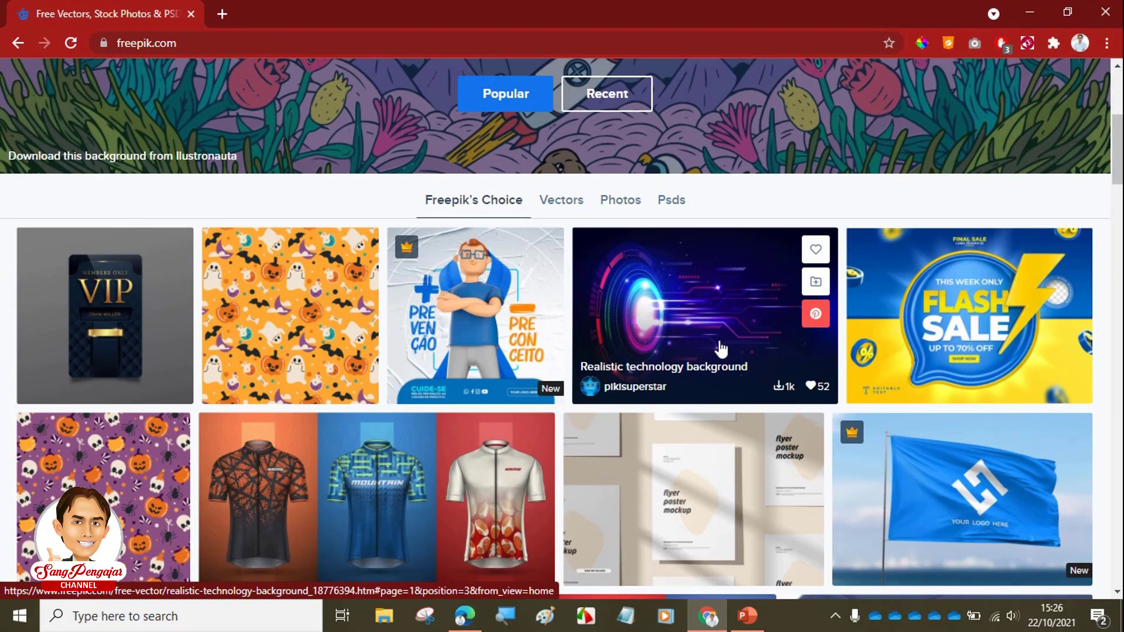
{"action": "scroll", "coordinate": [515, 340], "scroll_direction": "up", "scroll_amount": 1}
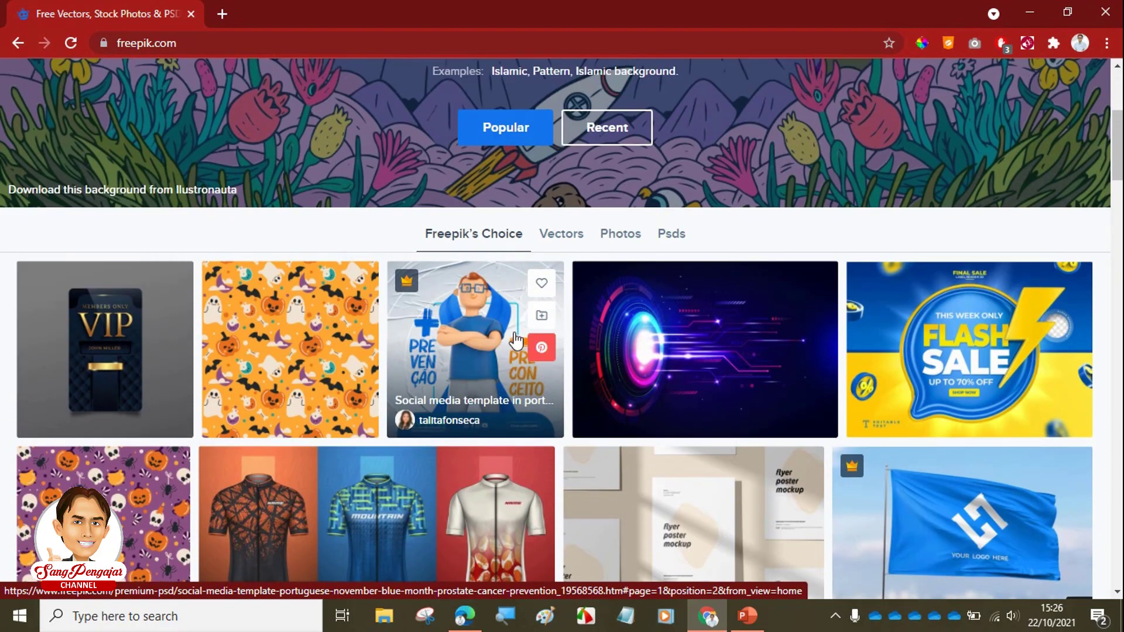
{"action": "scroll", "coordinate": [515, 340], "scroll_direction": "up", "scroll_amount": 5}
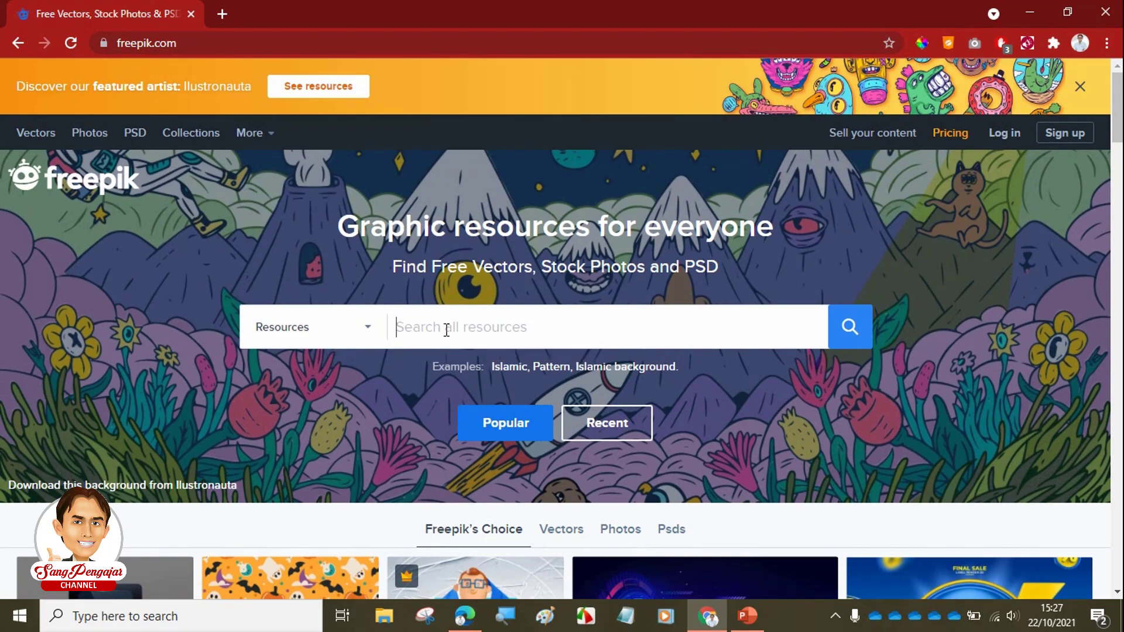
{"action": "type", "text": "icon"}
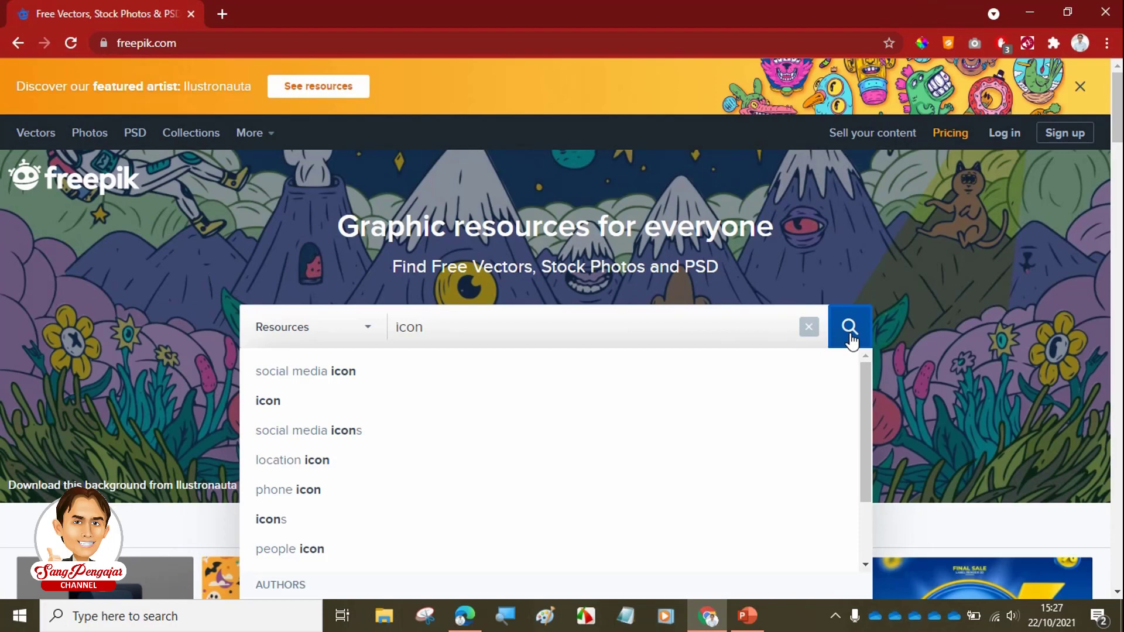
{"action": "left_click", "coordinate": [850, 328]}
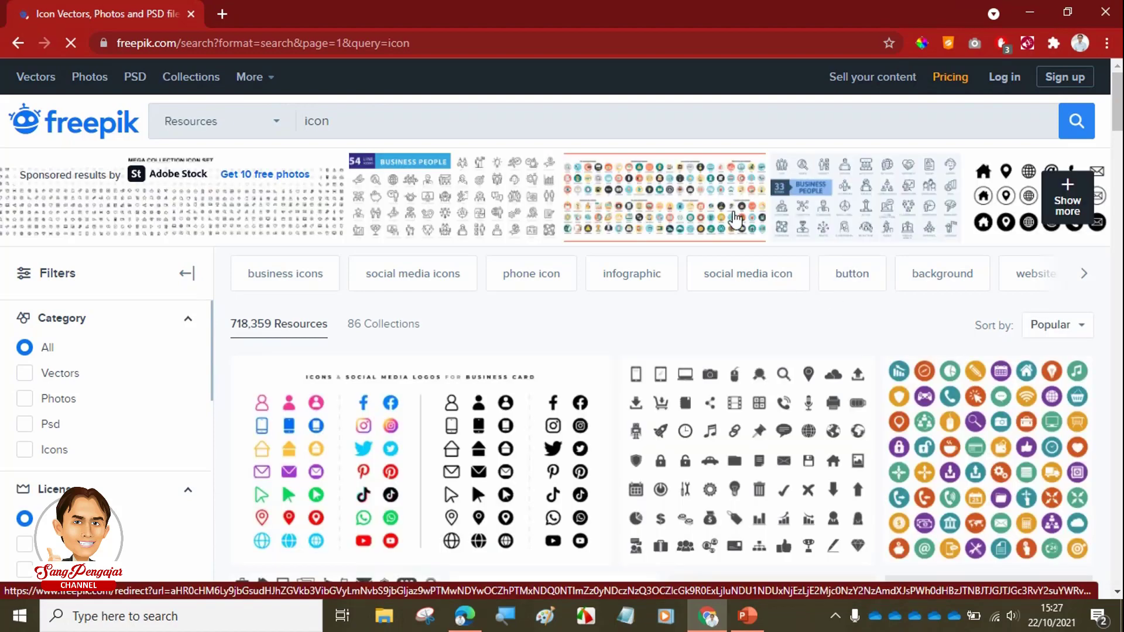
- Browse the icon search results and open the "Freelance icon flat" vector by macrovector
{"action": "scroll", "coordinate": [719, 368], "scroll_direction": "down", "scroll_amount": 1}
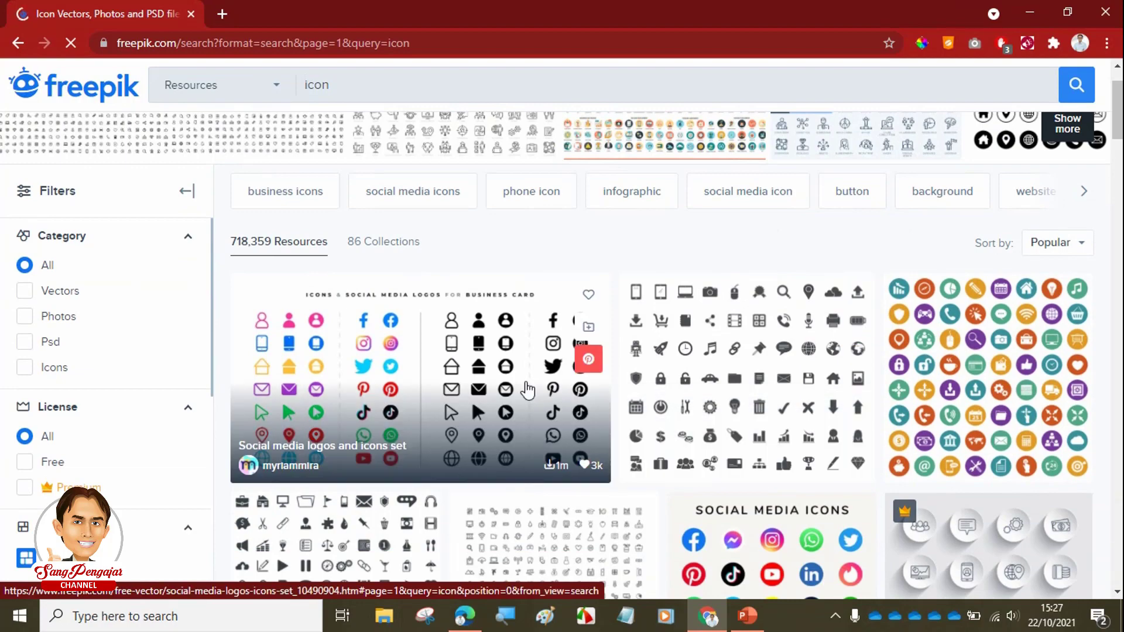
{"action": "scroll", "coordinate": [502, 387], "scroll_direction": "down", "scroll_amount": 2}
{"action": "scroll", "coordinate": [477, 391], "scroll_direction": "down", "scroll_amount": 1}
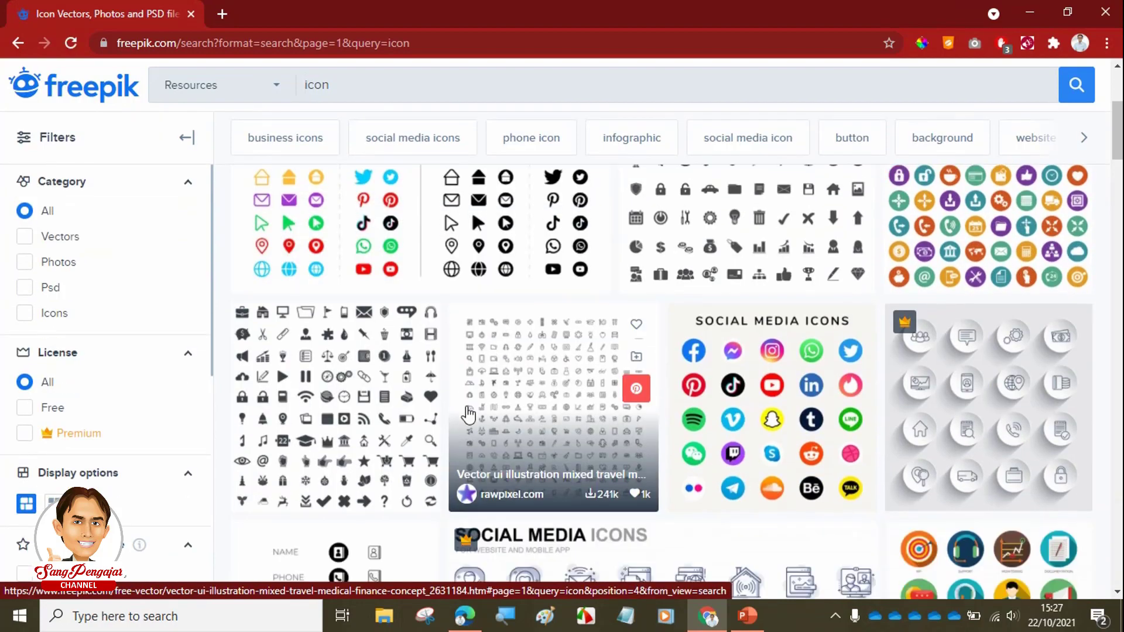
{"action": "scroll", "coordinate": [498, 383], "scroll_direction": "down", "scroll_amount": 2}
{"action": "scroll", "coordinate": [627, 367], "scroll_direction": "down", "scroll_amount": 2}
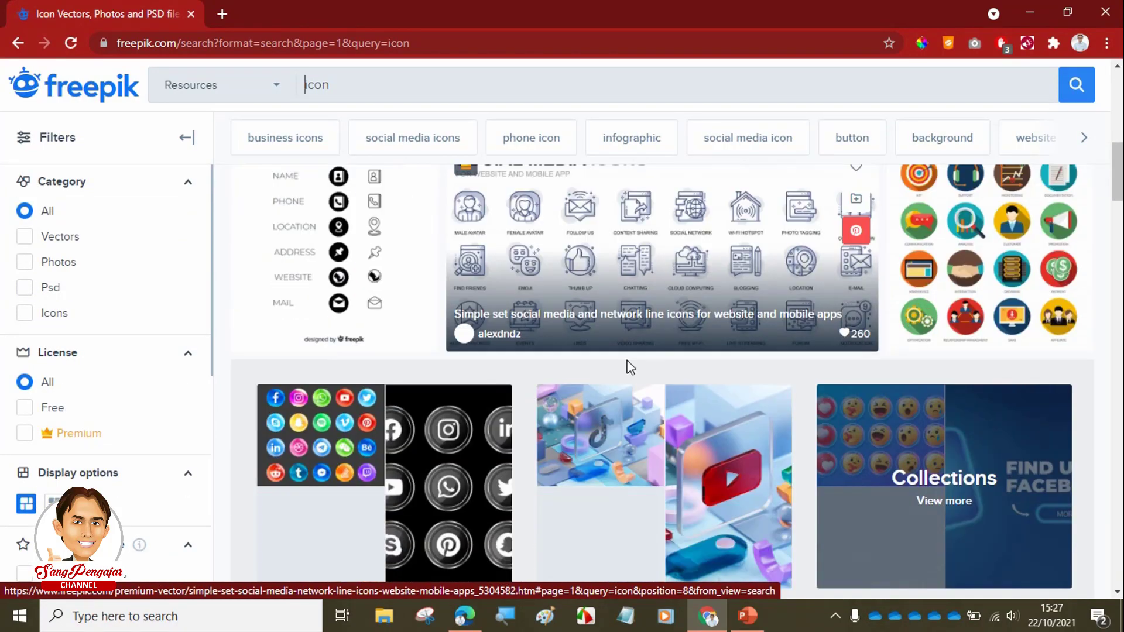
{"action": "scroll", "coordinate": [952, 298], "scroll_direction": "down", "scroll_amount": 3}
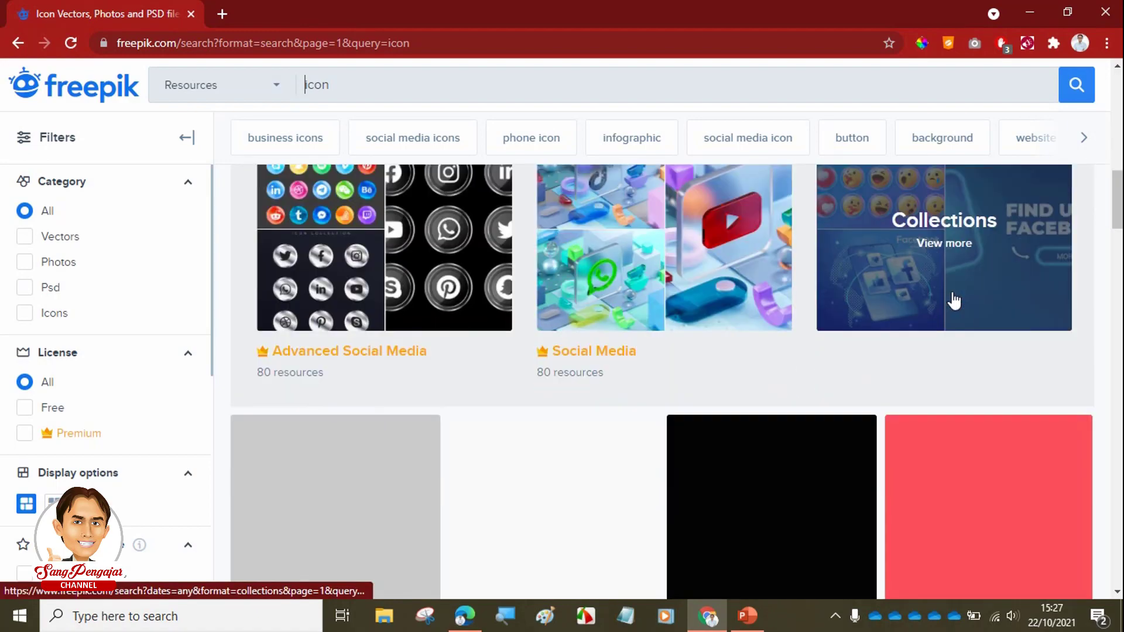
{"action": "scroll", "coordinate": [954, 300], "scroll_direction": "down", "scroll_amount": 2}
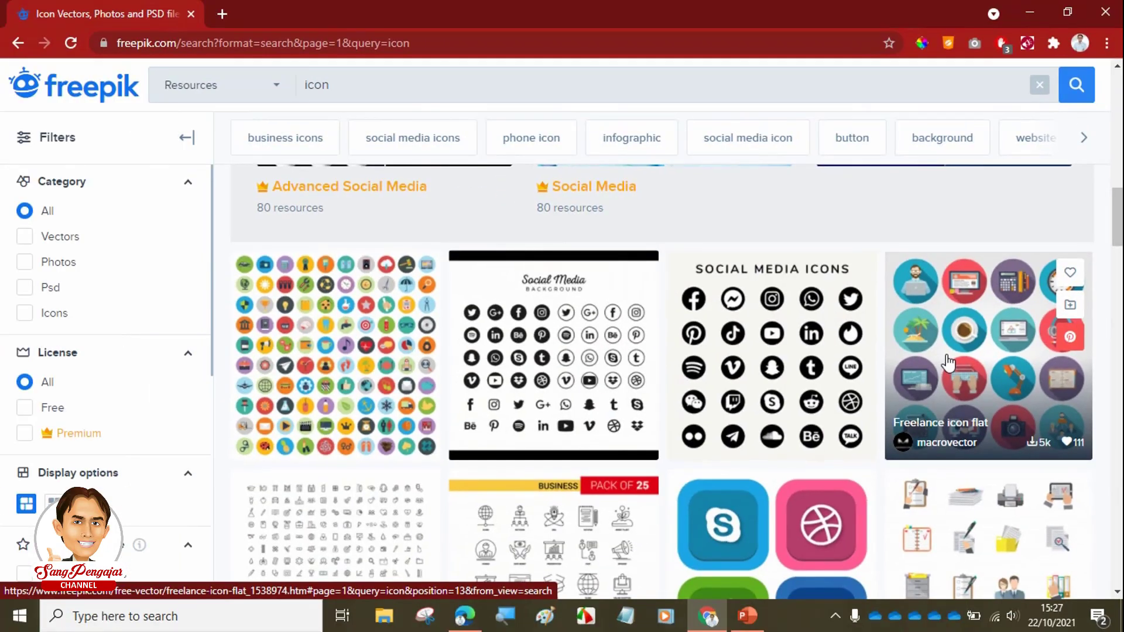
{"action": "left_click", "coordinate": [769, 319]}
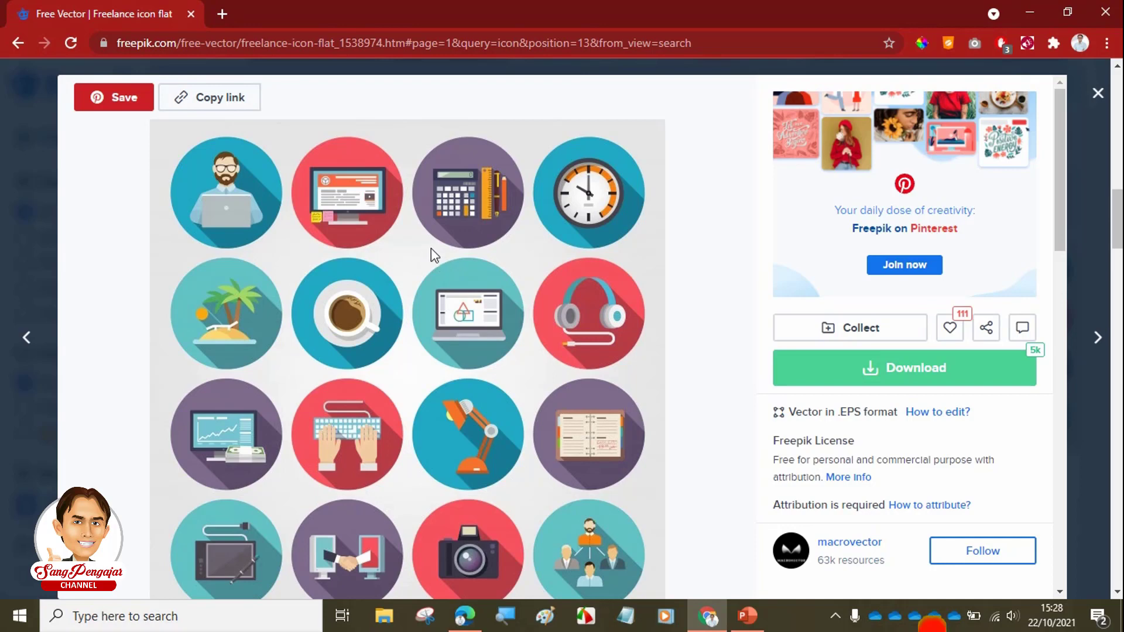
- Start the free, attribution-required download of the Freelance icon flat vector
{"action": "left_click", "coordinate": [905, 367]}
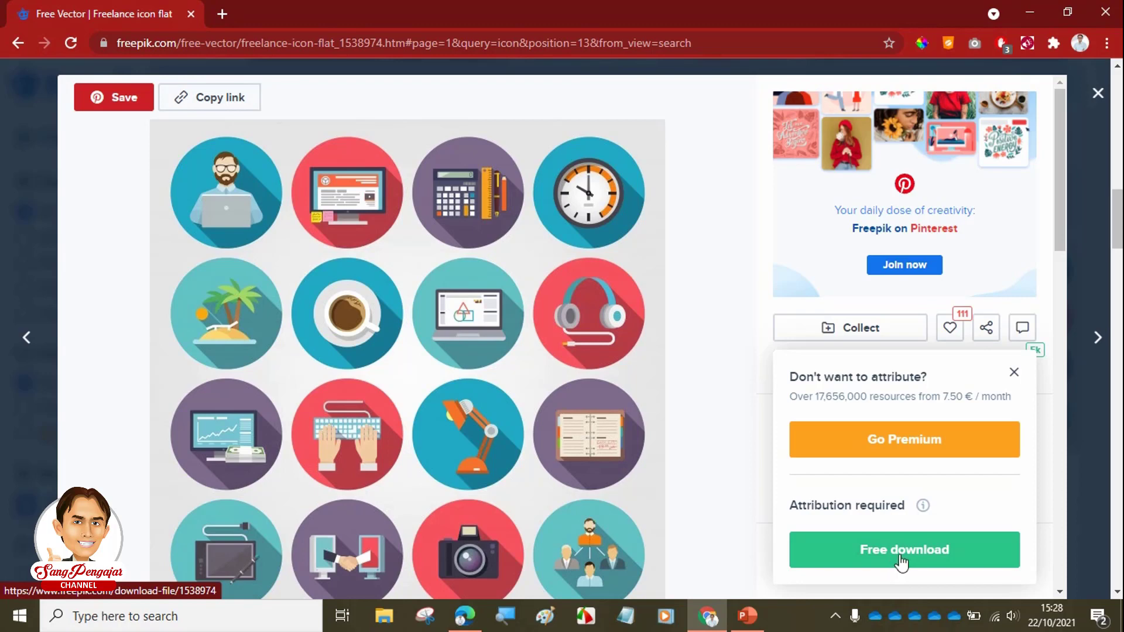
{"action": "left_click", "coordinate": [899, 556]}
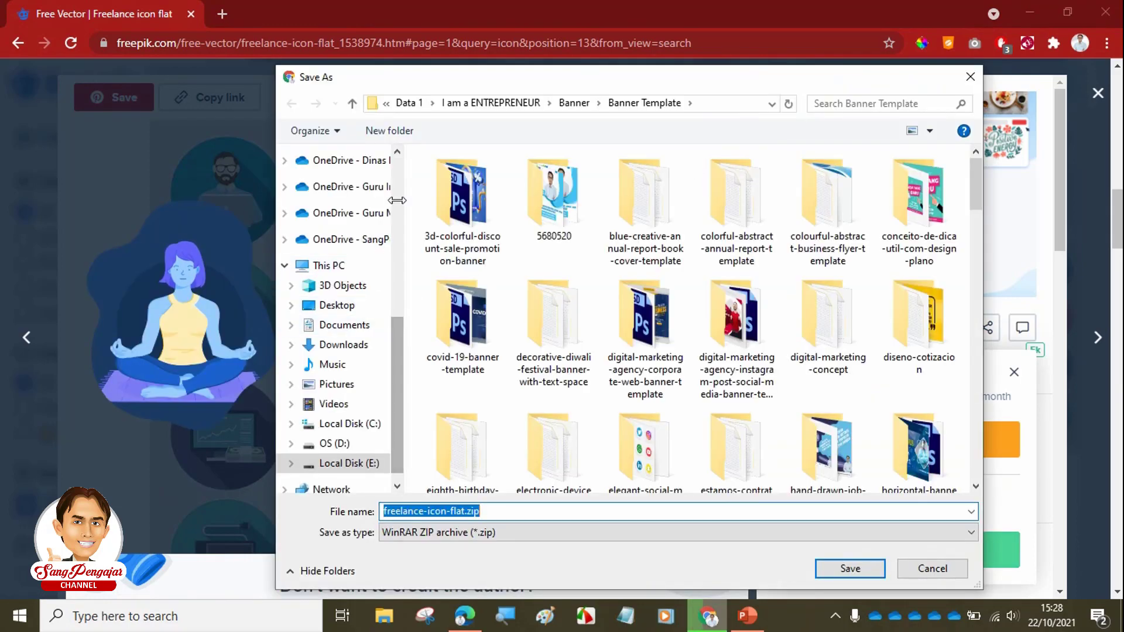
{"action": "left_click_drag", "start_coordinate": [470, 89], "coordinate": [319, 83]}
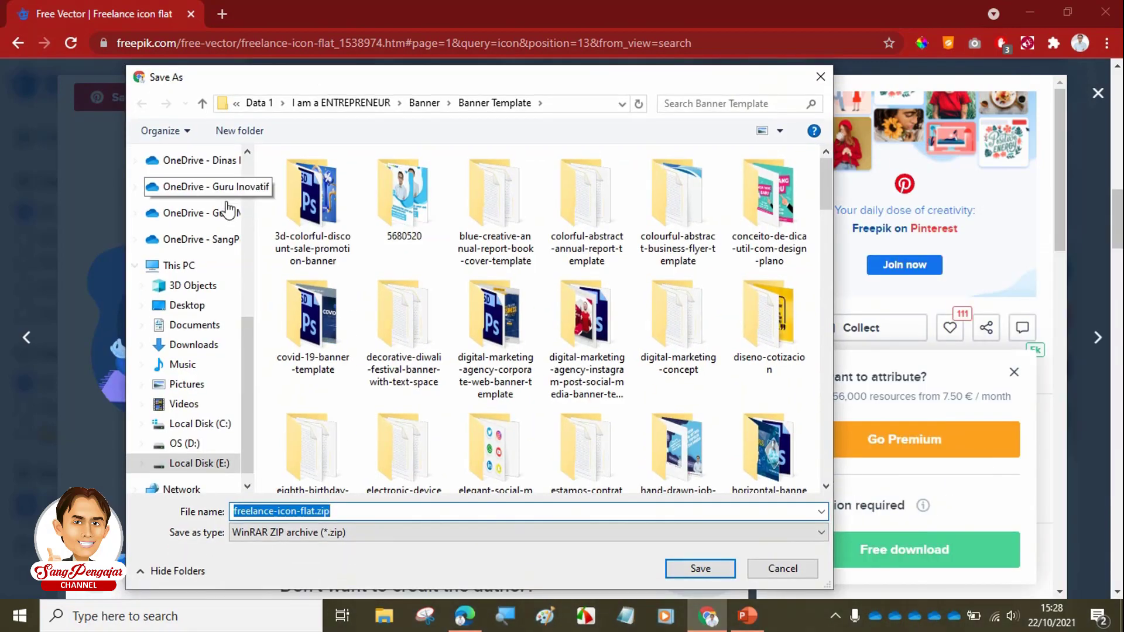
- Save freelance-icon-flat.zip on Local Disk (E:) in Data 1 > I am a TEACHER > Diklat Media IPA > Icon
{"action": "left_click", "coordinate": [216, 464]}
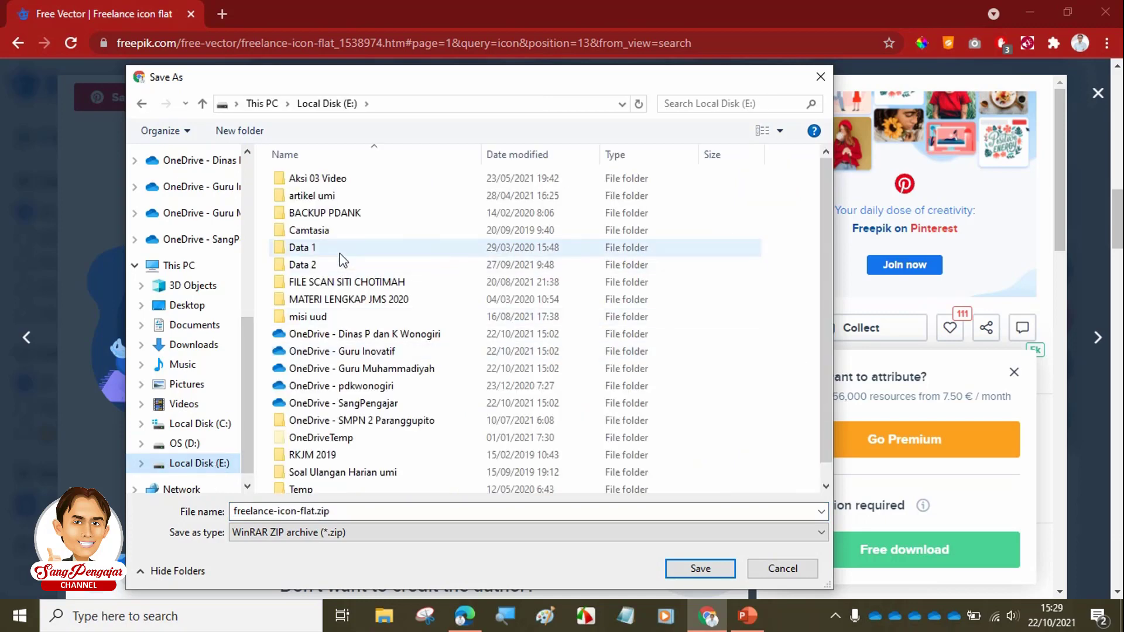
{"action": "double_click", "coordinate": [343, 260]}
{"action": "double_click", "coordinate": [345, 232]}
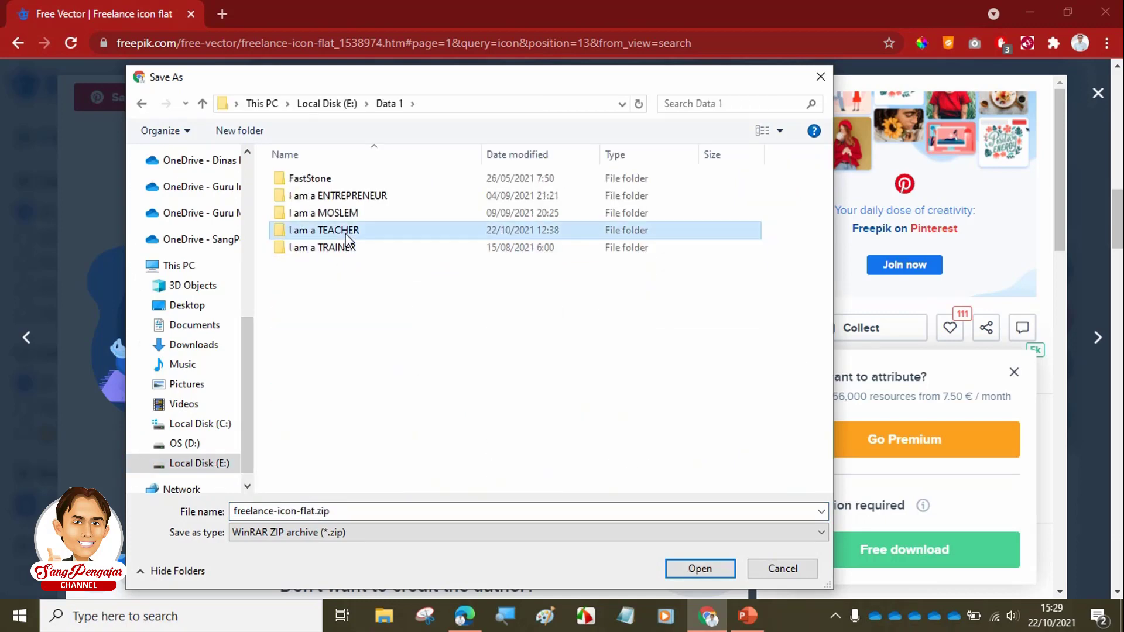
{"action": "left_click", "coordinate": [317, 249]}
{"action": "key", "text": "d"}
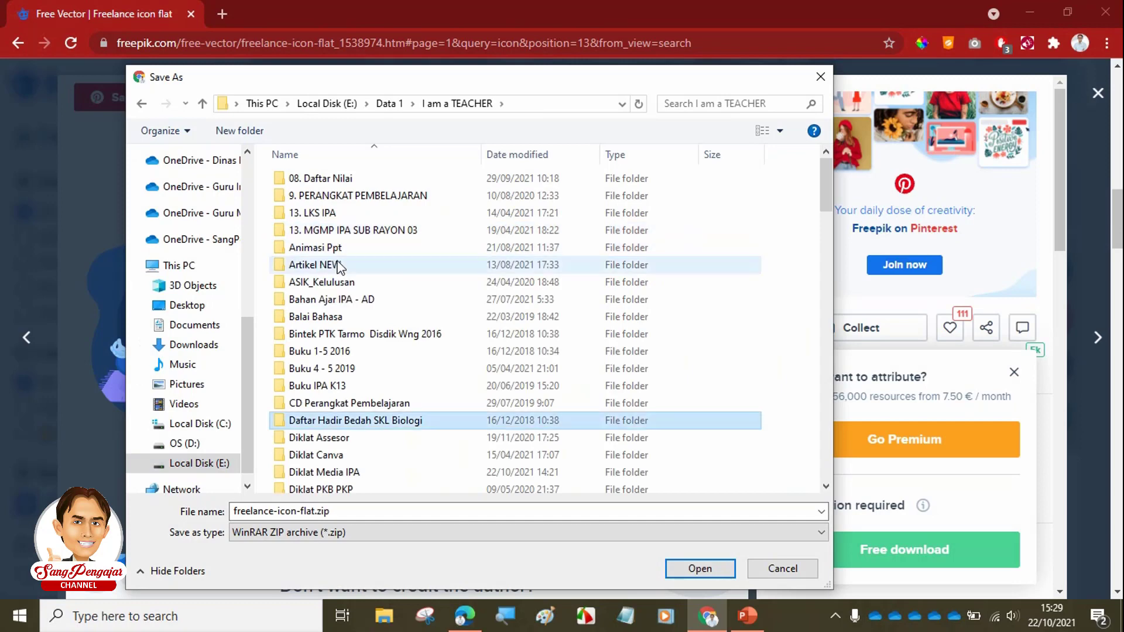
{"action": "double_click", "coordinate": [361, 470]}
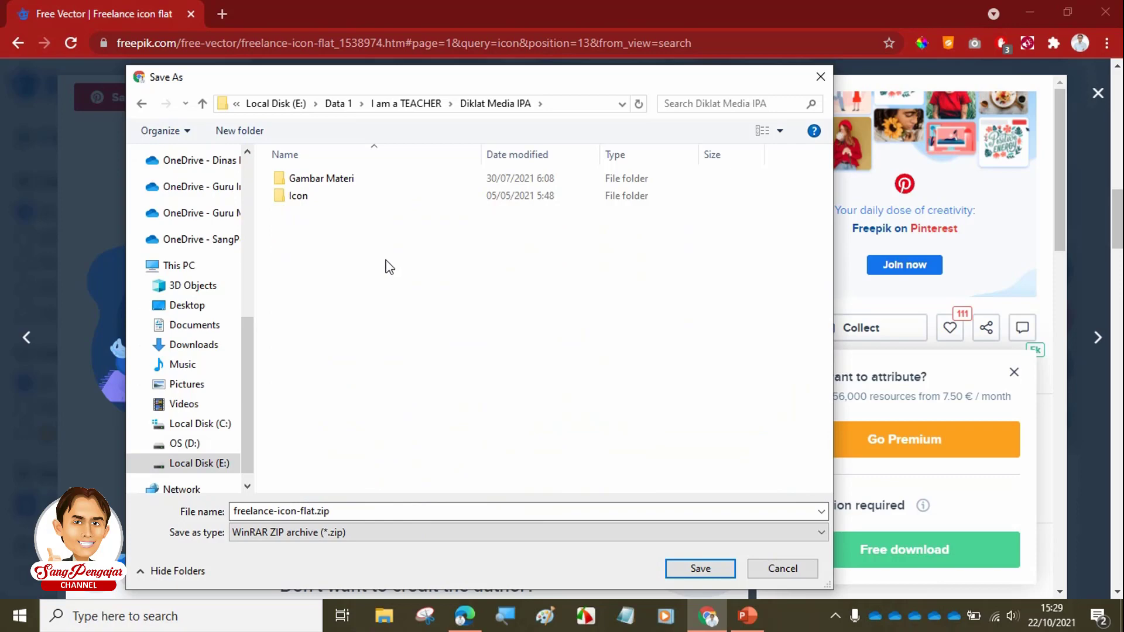
{"action": "double_click", "coordinate": [322, 201]}
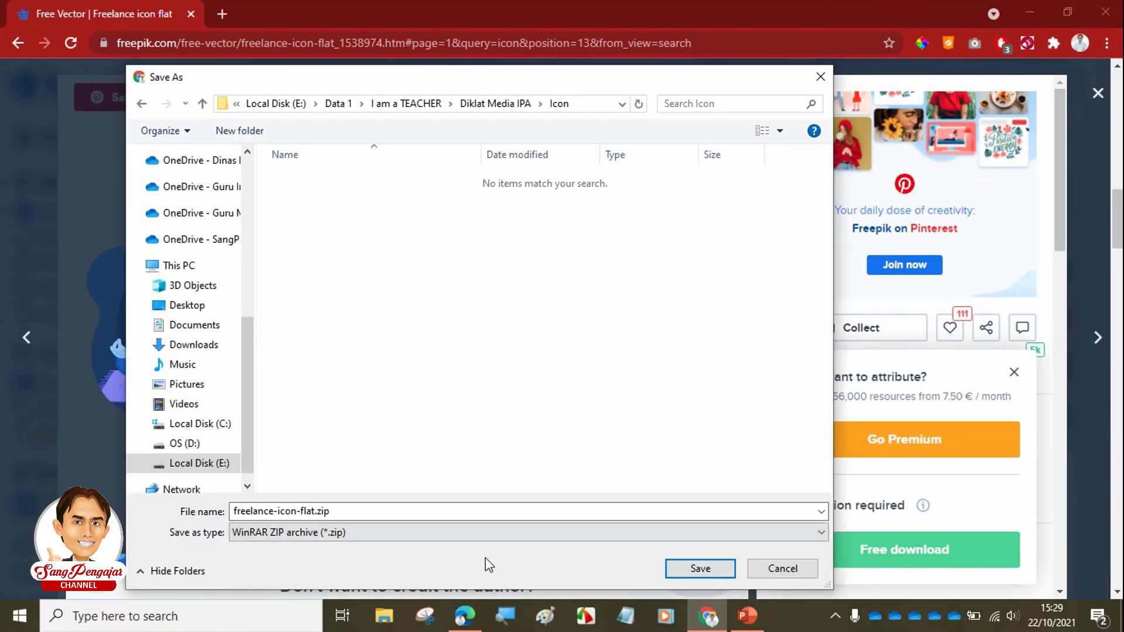
{"action": "left_click", "coordinate": [708, 563]}
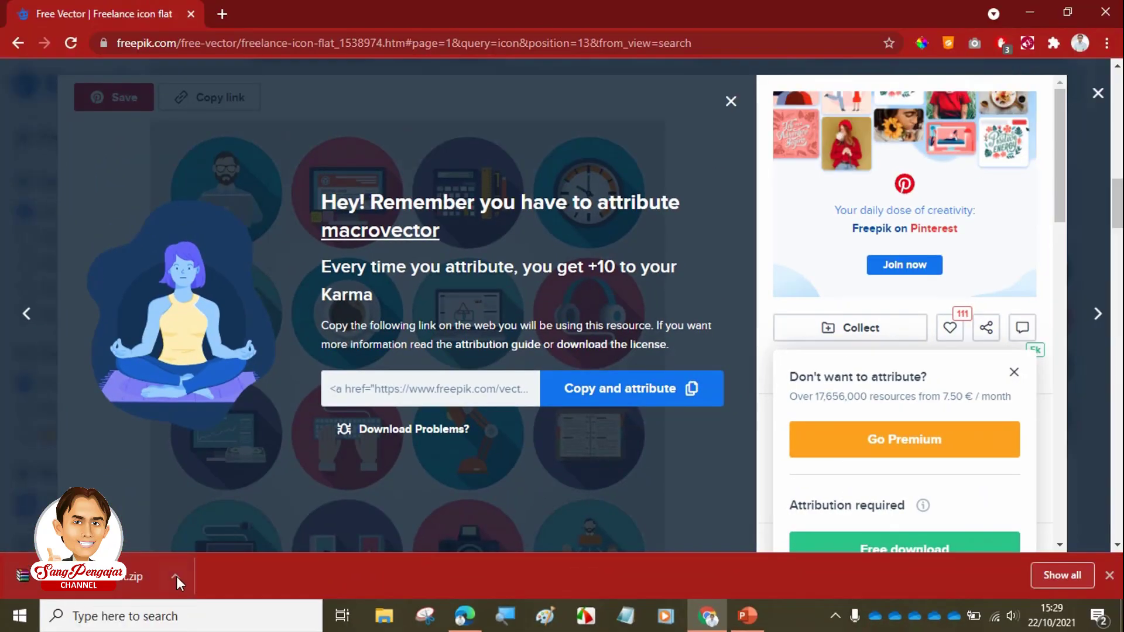
- Show the downloaded freelance-icon-flat.zip in its folder and extract it into a freelance-icon-flat subfolder
{"action": "left_click", "coordinate": [358, 520]}
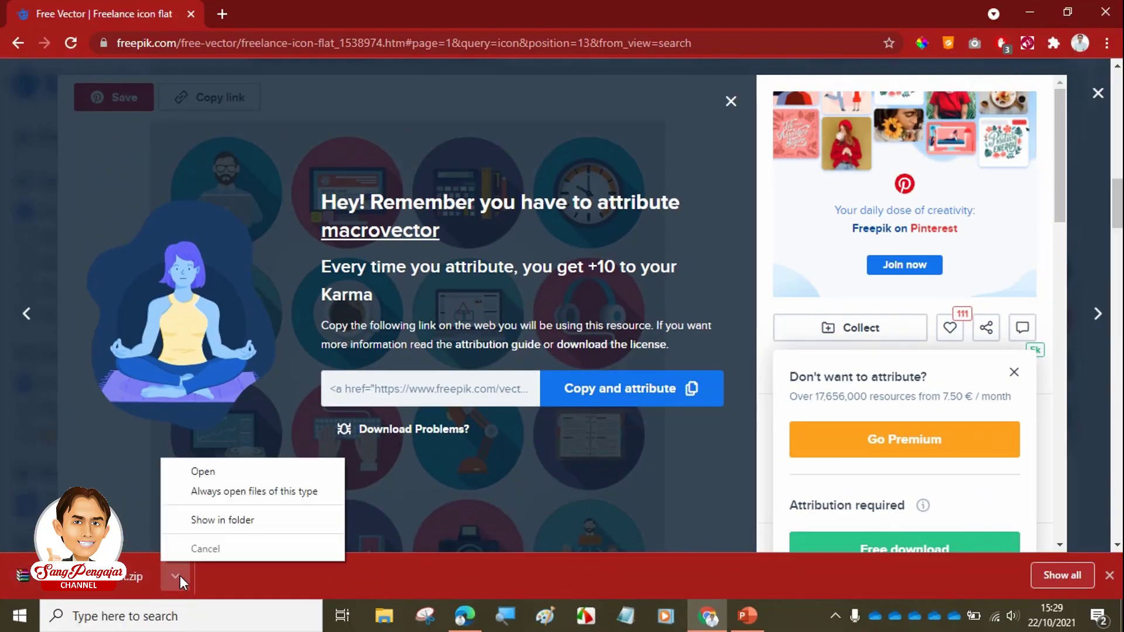
{"action": "left_click", "coordinate": [242, 520]}
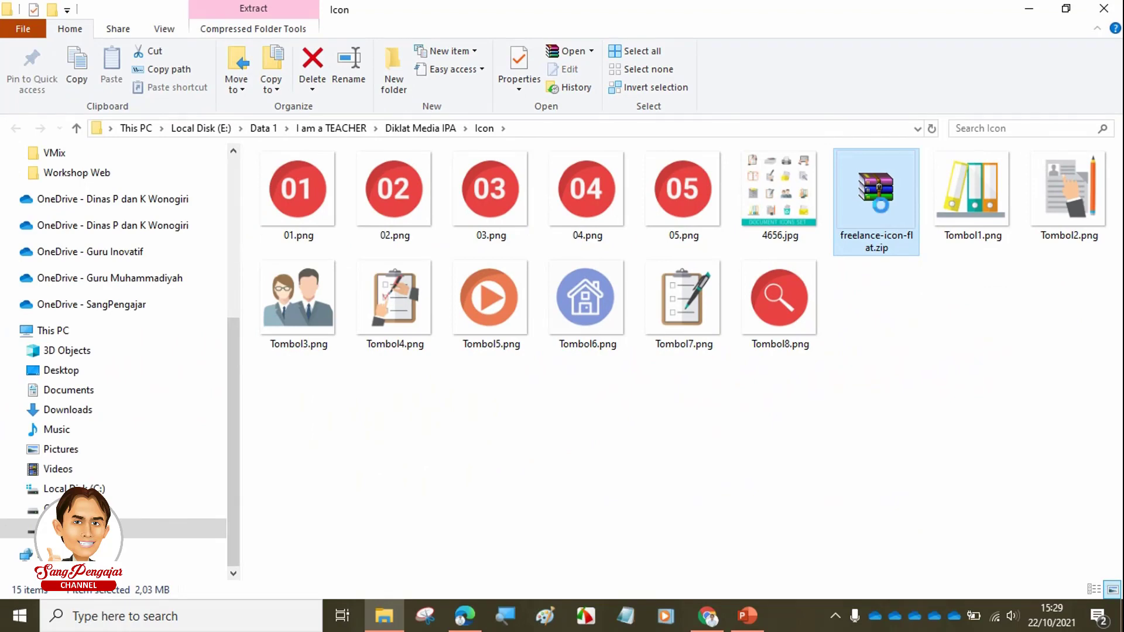
{"action": "right_click", "coordinate": [878, 191]}
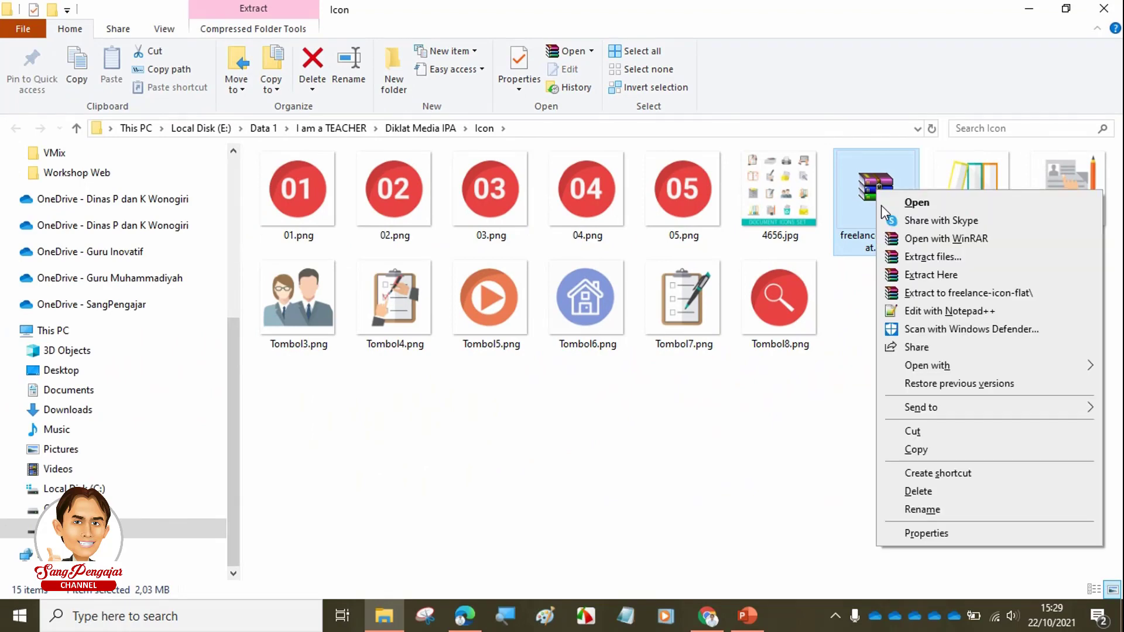
{"action": "left_click", "coordinate": [992, 294]}
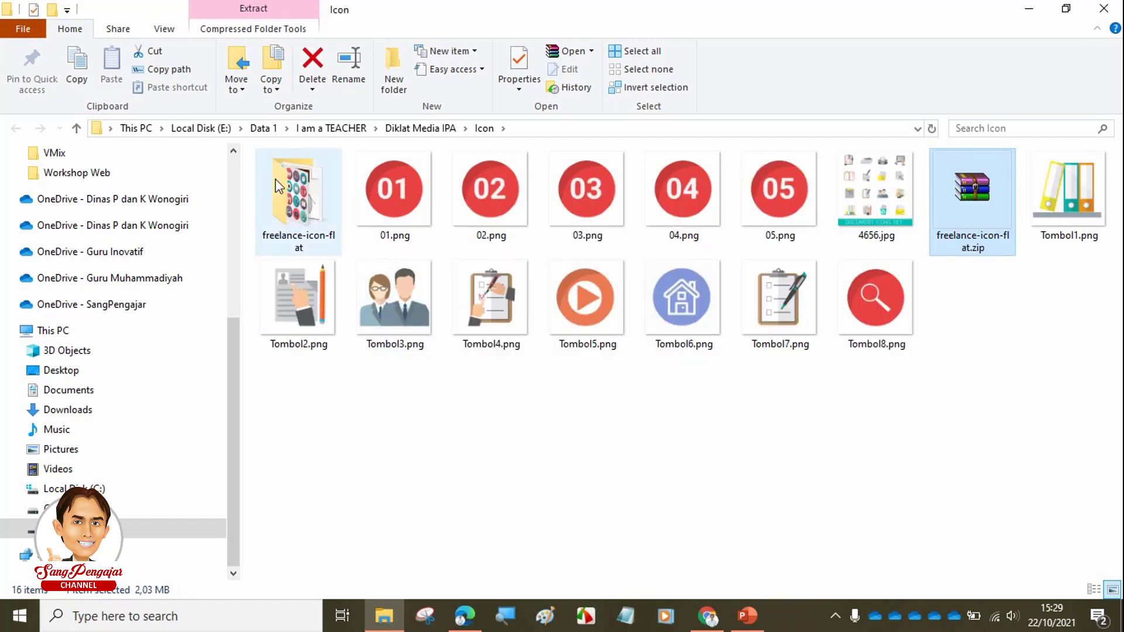
- Open the extracted freelance-icon-flat folder and display its files as extra large icons
{"action": "double_click", "coordinate": [303, 203]}
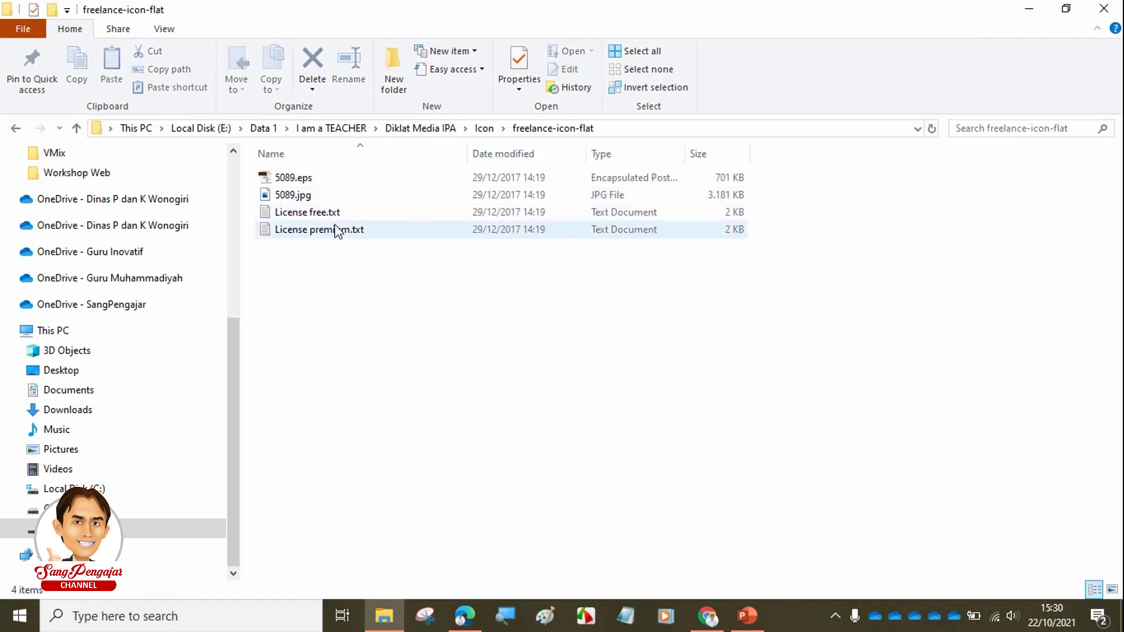
{"action": "right_click", "coordinate": [400, 328]}
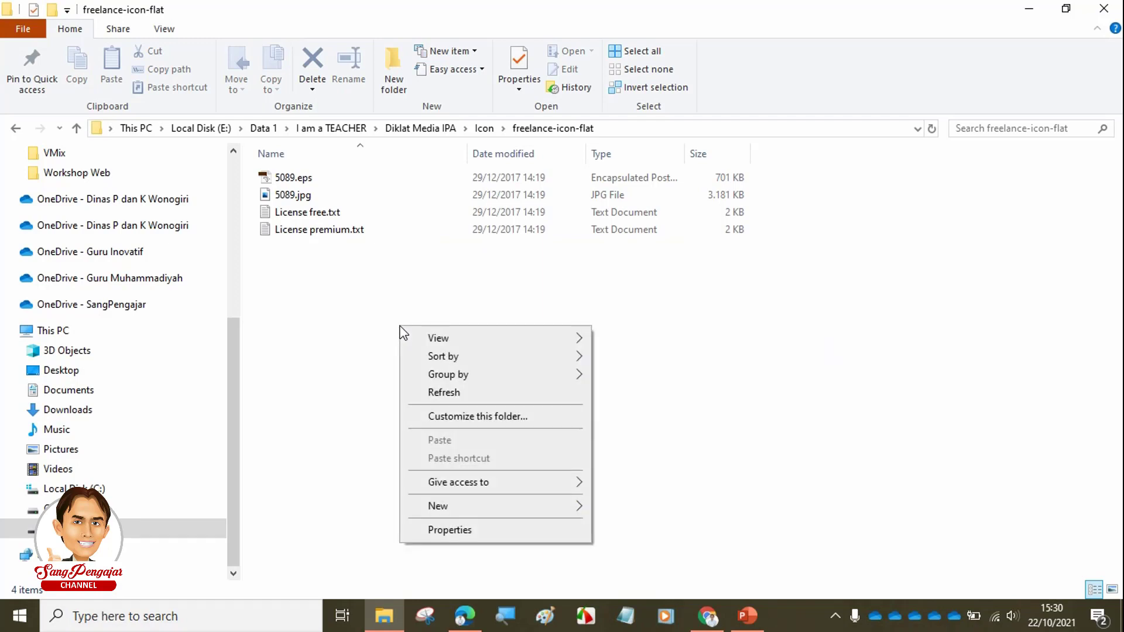
{"action": "mouse_move", "coordinate": [464, 340]}
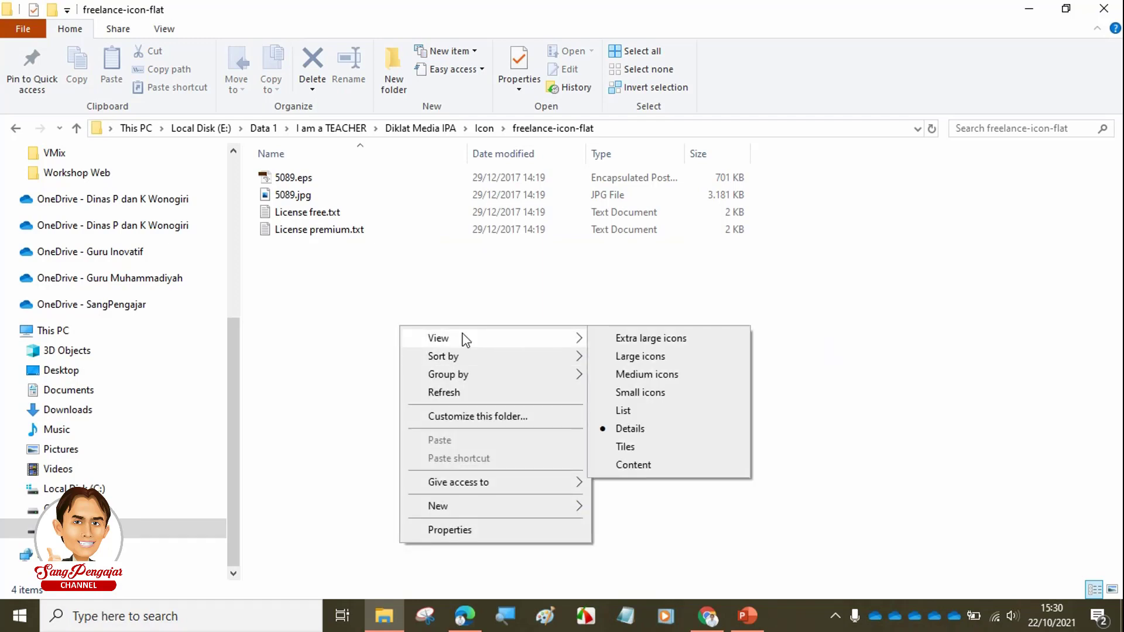
{"action": "left_click", "coordinate": [670, 345]}
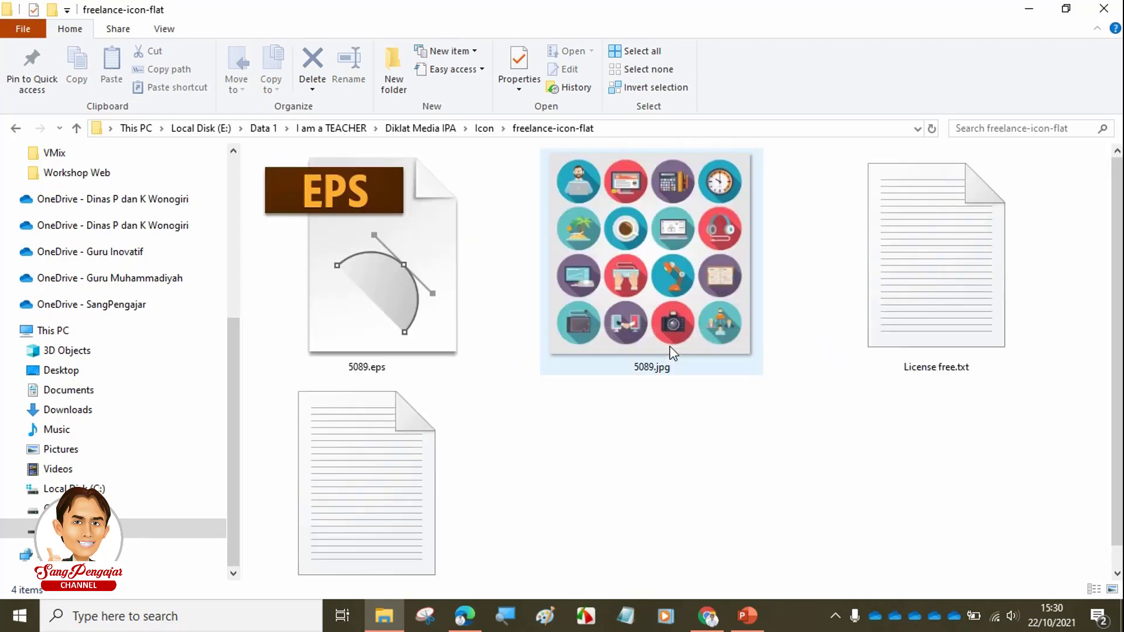
- Open the image 5089.jpg in Paint and set the zoom to 50%
{"action": "left_click", "coordinate": [668, 234]}
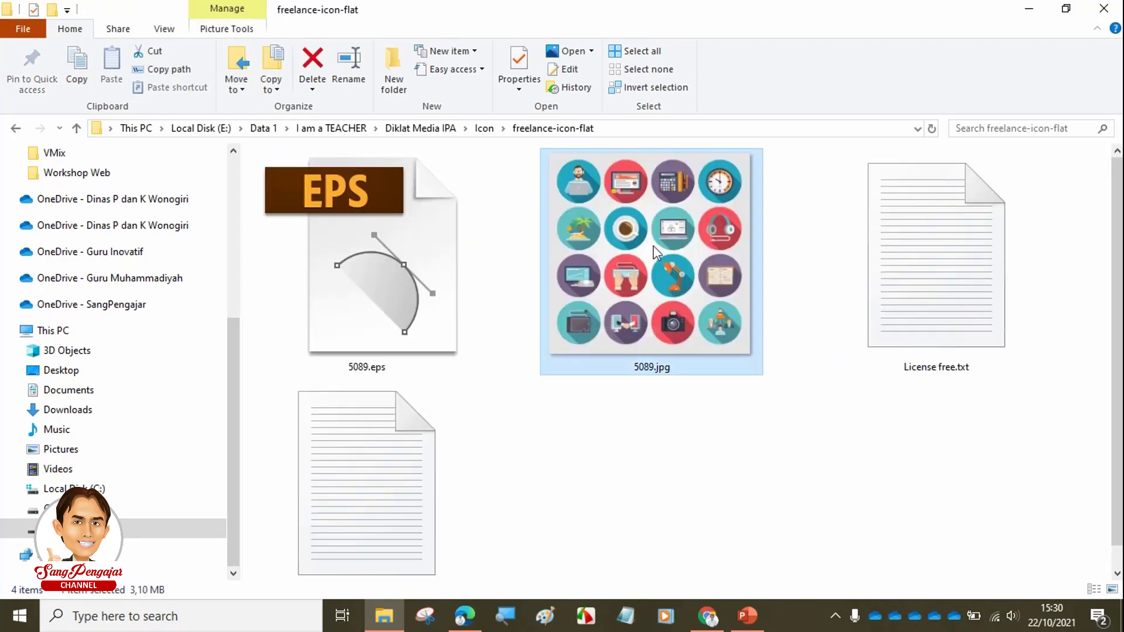
{"action": "left_click", "coordinate": [593, 51]}
{"action": "left_click", "coordinate": [648, 405]}
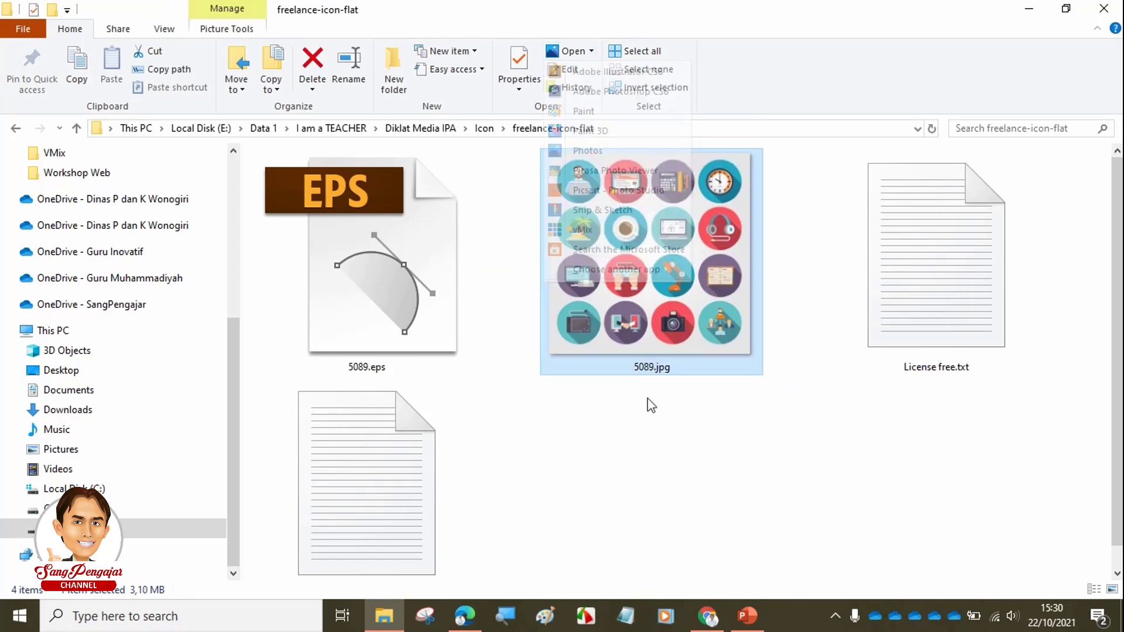
{"action": "left_click", "coordinate": [592, 51]}
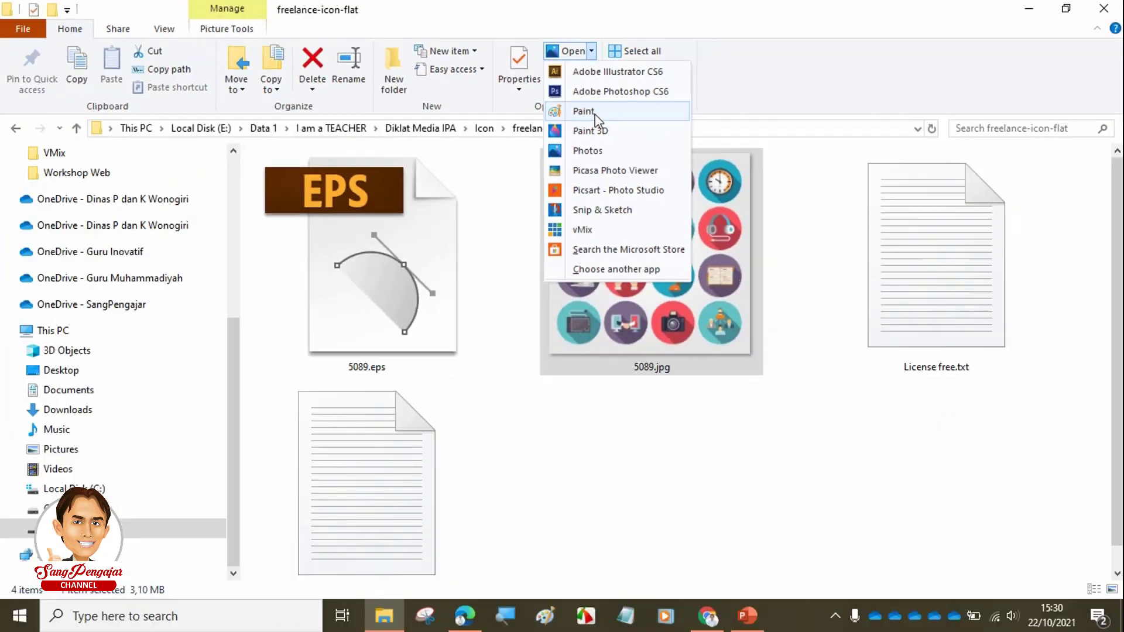
{"action": "left_click", "coordinate": [571, 227]}
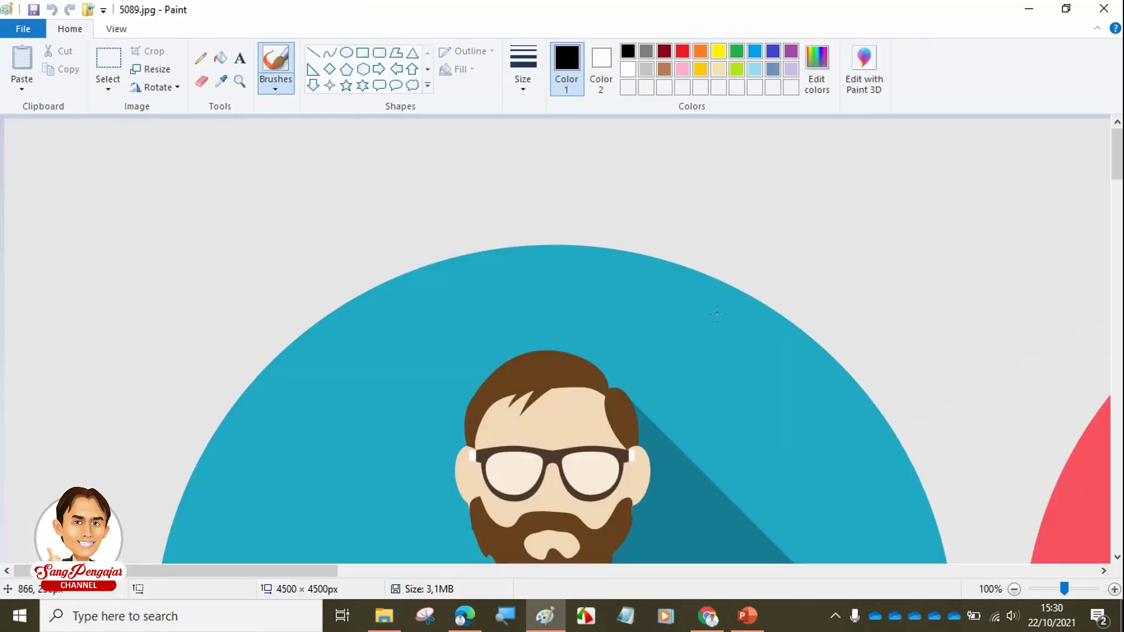
{"action": "scroll", "coordinate": [409, 258], "scroll_direction": "down", "scroll_amount": 3, "text": "ctrl"}
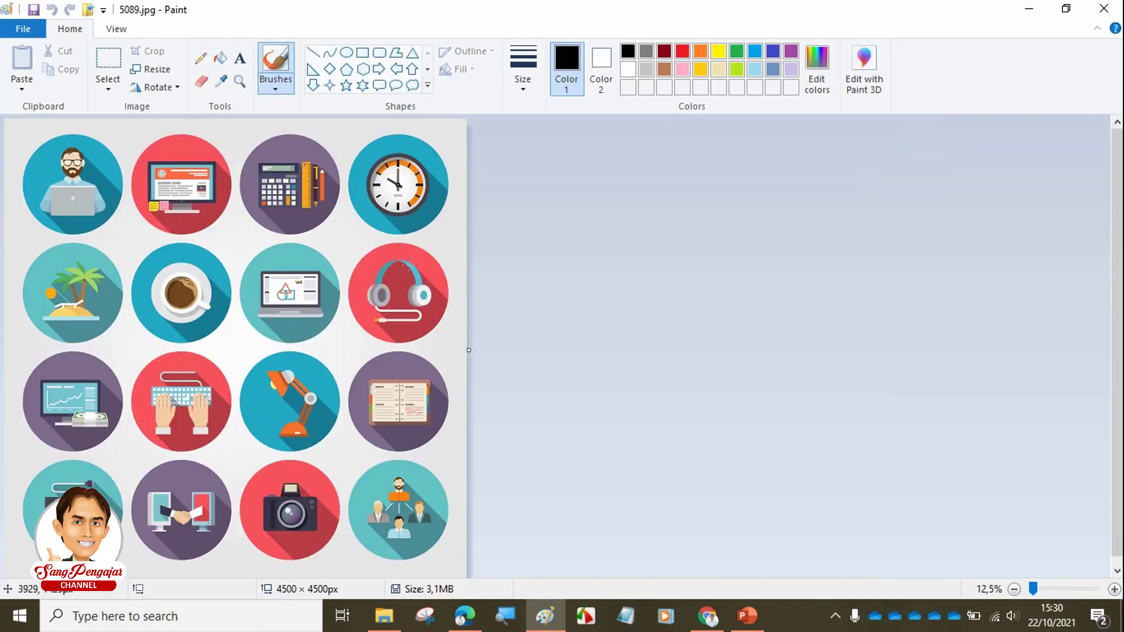
{"action": "scroll", "coordinate": [410, 267], "scroll_direction": "up", "scroll_amount": 2, "text": "ctrl"}
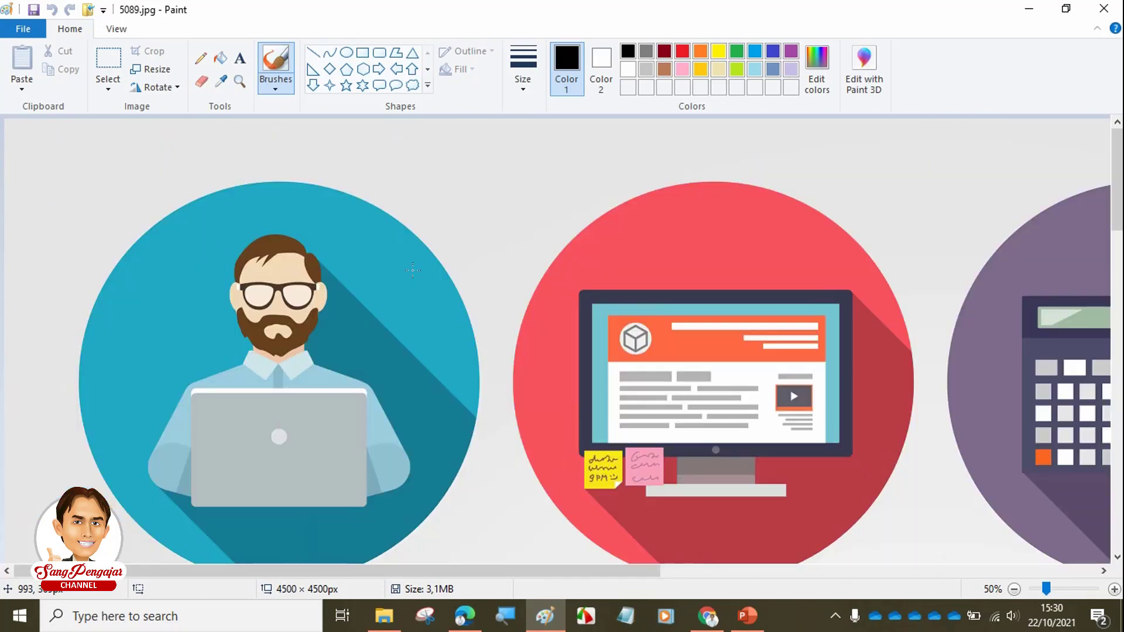
- Show the image at 25% zoom and activate the rectangular selection tool
{"action": "scroll", "coordinate": [413, 270], "scroll_direction": "down", "scroll_amount": 1, "text": "ctrl"}
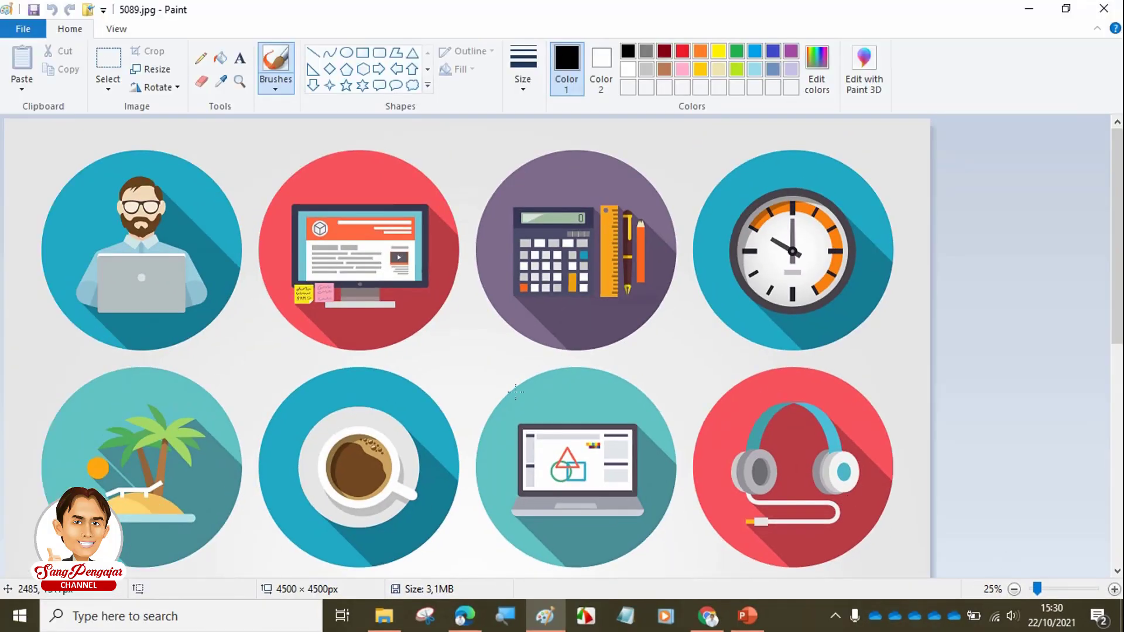
{"action": "scroll", "coordinate": [315, 303], "scroll_direction": "up", "scroll_amount": 1, "text": "ctrl"}
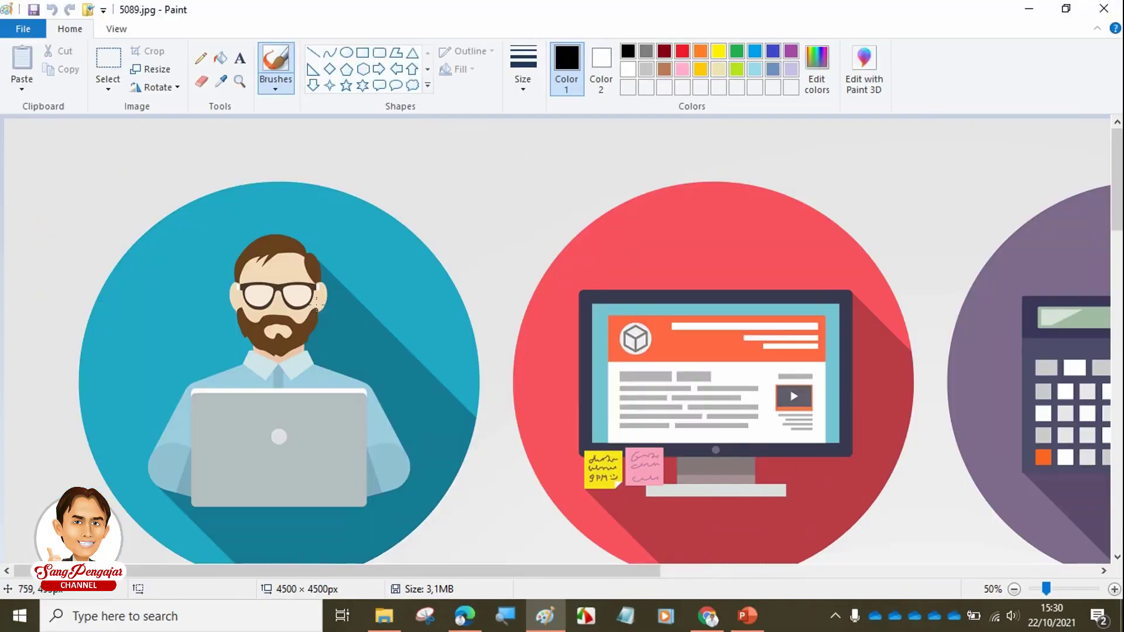
{"action": "scroll", "coordinate": [317, 303], "scroll_direction": "down", "scroll_amount": 1, "text": "ctrl"}
{"action": "left_click", "coordinate": [105, 74]}
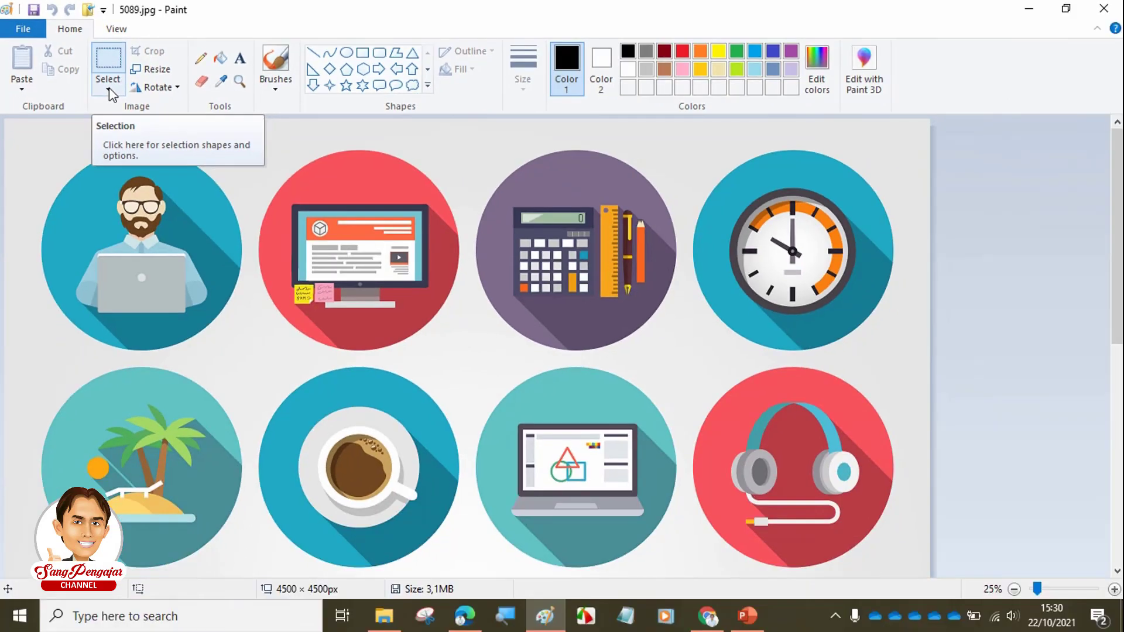
{"action": "left_click", "coordinate": [109, 87]}
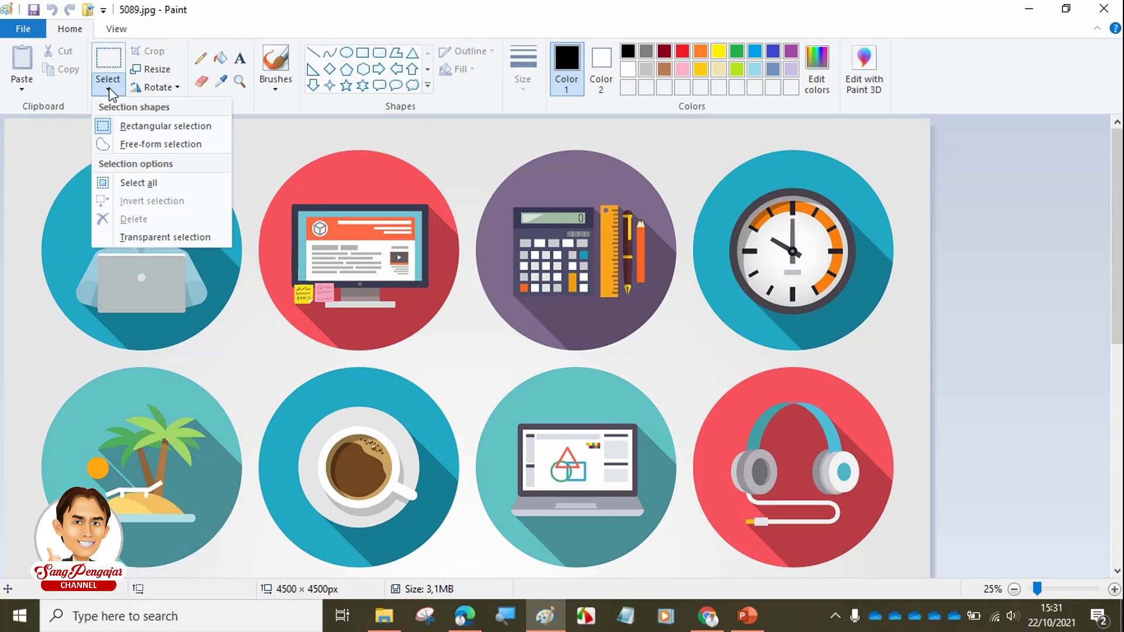
{"action": "left_click", "coordinate": [240, 26]}
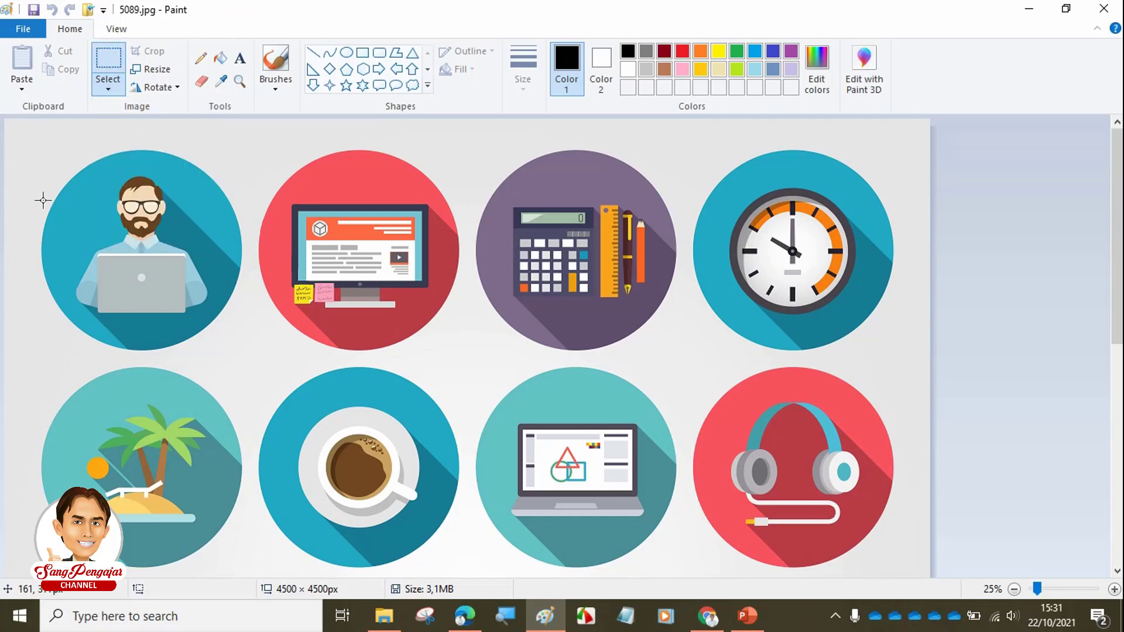
{"action": "left_click_drag", "start_coordinate": [33, 143], "coordinate": [254, 363]}
{"action": "mouse_move", "coordinate": [254, 363]}
{"action": "left_mouse_down"}
{"action": "mouse_move", "coordinate": [242, 346]}
{"action": "mouse_move", "coordinate": [254, 362]}
{"action": "left_mouse_up"}
{"action": "mouse_move", "coordinate": [254, 362]}
{"action": "left_mouse_down"}
{"action": "mouse_move", "coordinate": [188, 276]}
{"action": "mouse_move", "coordinate": [218, 332]}
{"action": "mouse_move", "coordinate": [258, 342]}
{"action": "mouse_move", "coordinate": [175, 342]}
{"action": "mouse_move", "coordinate": [220, 340]}
{"action": "mouse_move", "coordinate": [252, 364]}
{"action": "mouse_move", "coordinate": [205, 450]}
{"action": "mouse_move", "coordinate": [180, 597]}
{"action": "mouse_move", "coordinate": [272, 515]}
{"action": "mouse_move", "coordinate": [253, 343]}
{"action": "mouse_move", "coordinate": [252, 361]}
{"action": "left_mouse_up"}
{"action": "left_click_drag", "start_coordinate": [252, 361], "coordinate": [252, 366]}
{"action": "left_click_drag", "start_coordinate": [253, 366], "coordinate": [261, 364]}
{"action": "left_click_drag", "start_coordinate": [261, 365], "coordinate": [247, 364]}
{"action": "left_click", "coordinate": [247, 364]}
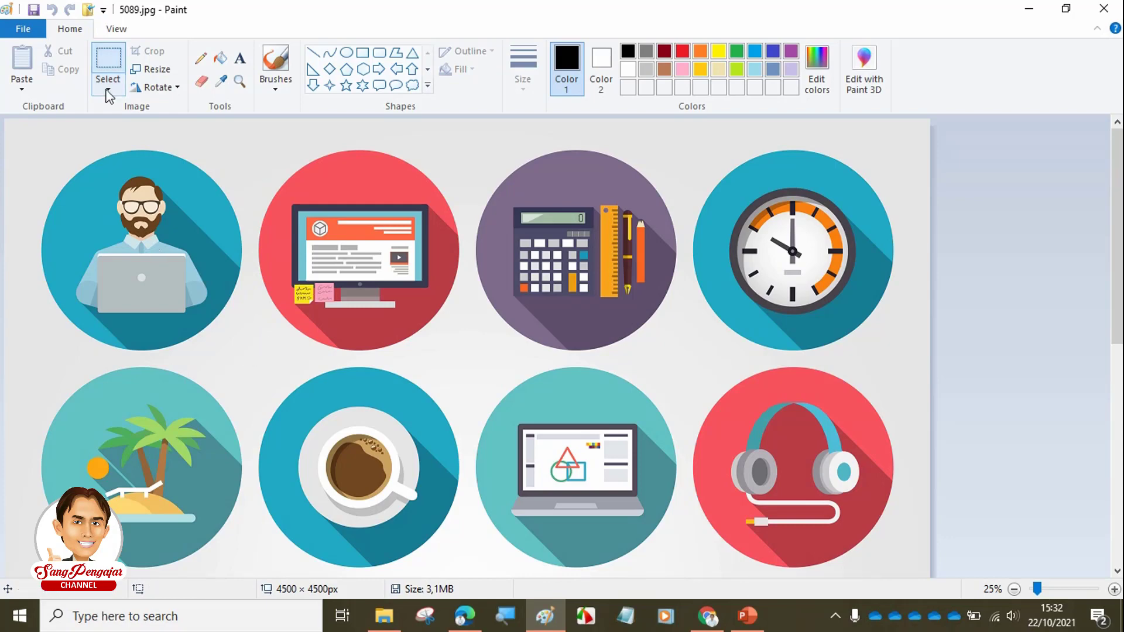
{"action": "left_click_drag", "start_coordinate": [26, 142], "coordinate": [255, 366]}
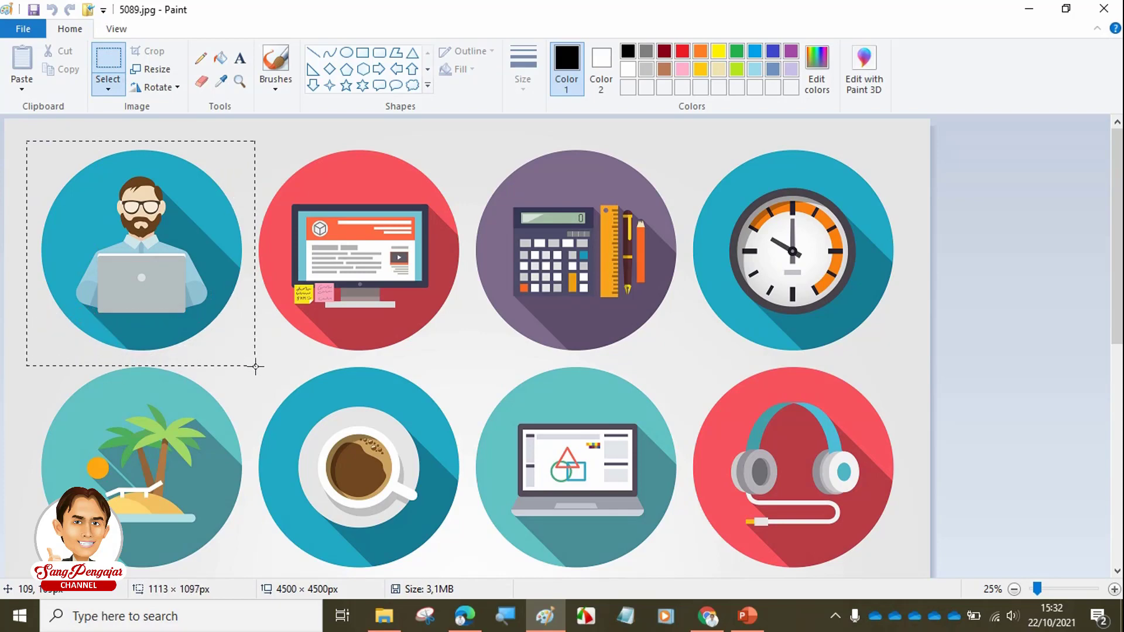
{"action": "mouse_move", "coordinate": [255, 366]}
{"action": "left_mouse_down"}
{"action": "mouse_move", "coordinate": [252, 354]}
{"action": "mouse_move", "coordinate": [264, 362]}
{"action": "mouse_move", "coordinate": [249, 360]}
{"action": "left_mouse_up"}
{"action": "left_click_drag", "start_coordinate": [248, 361], "coordinate": [248, 360]}
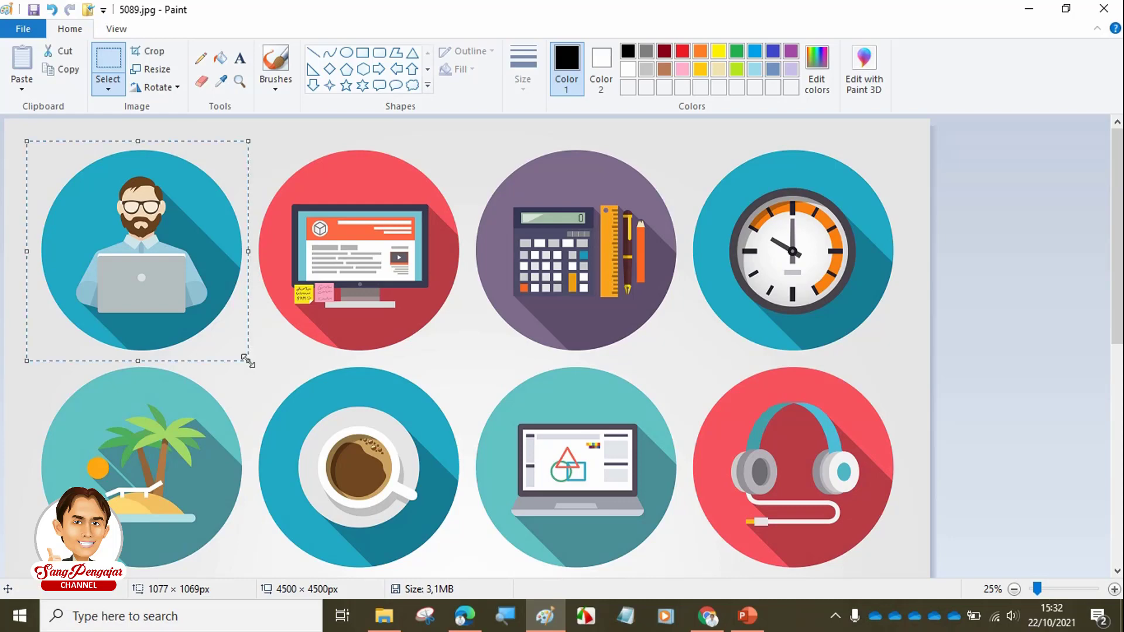
{"action": "left_click", "coordinate": [271, 341]}
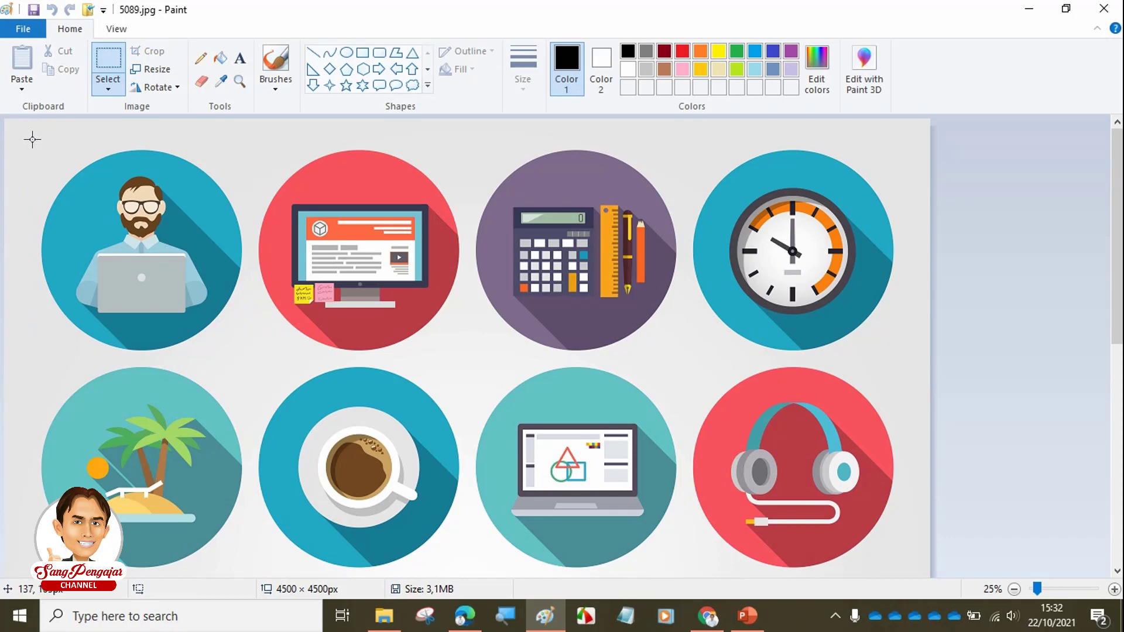
- Copy a rectangular area of about 1045 × 1025 px around the man-with-laptop icon into a new image and show it at 50% zoom
{"action": "left_click_drag", "start_coordinate": [34, 147], "coordinate": [247, 358]}
{"action": "left_click_drag", "start_coordinate": [247, 357], "coordinate": [247, 356]}
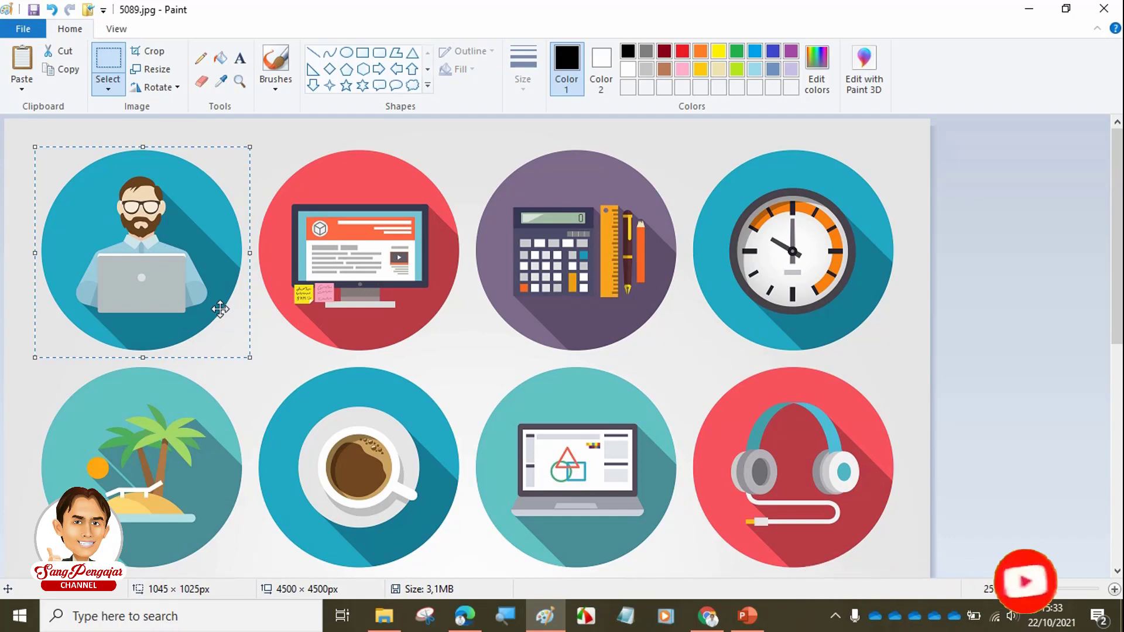
{"action": "key", "text": "ctrl+n"}
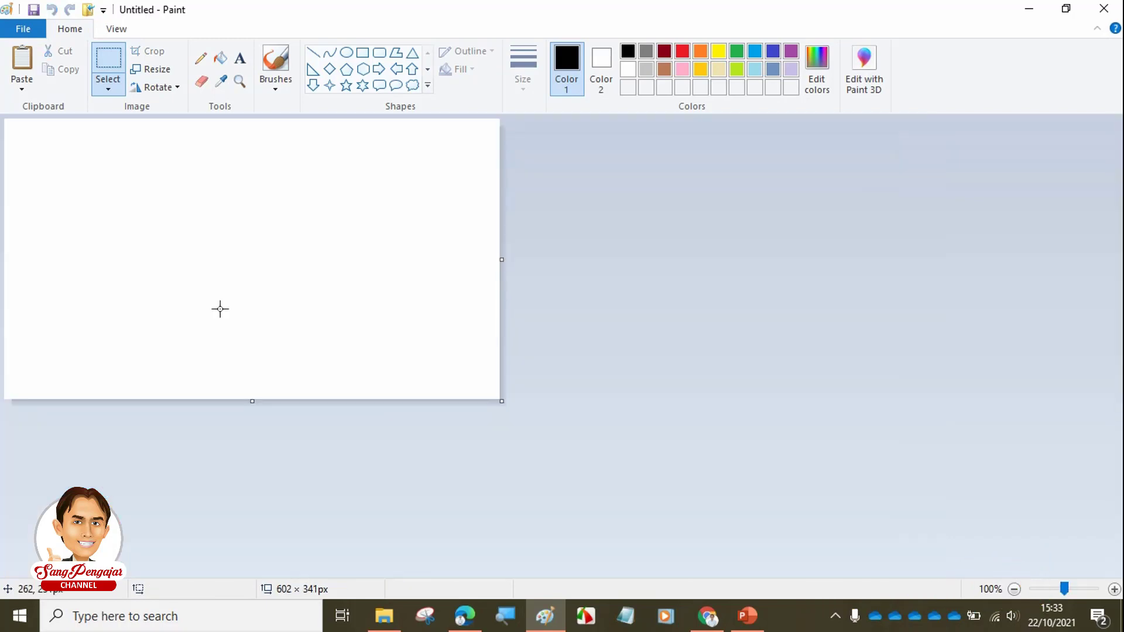
{"action": "key", "text": "ctrl+v"}
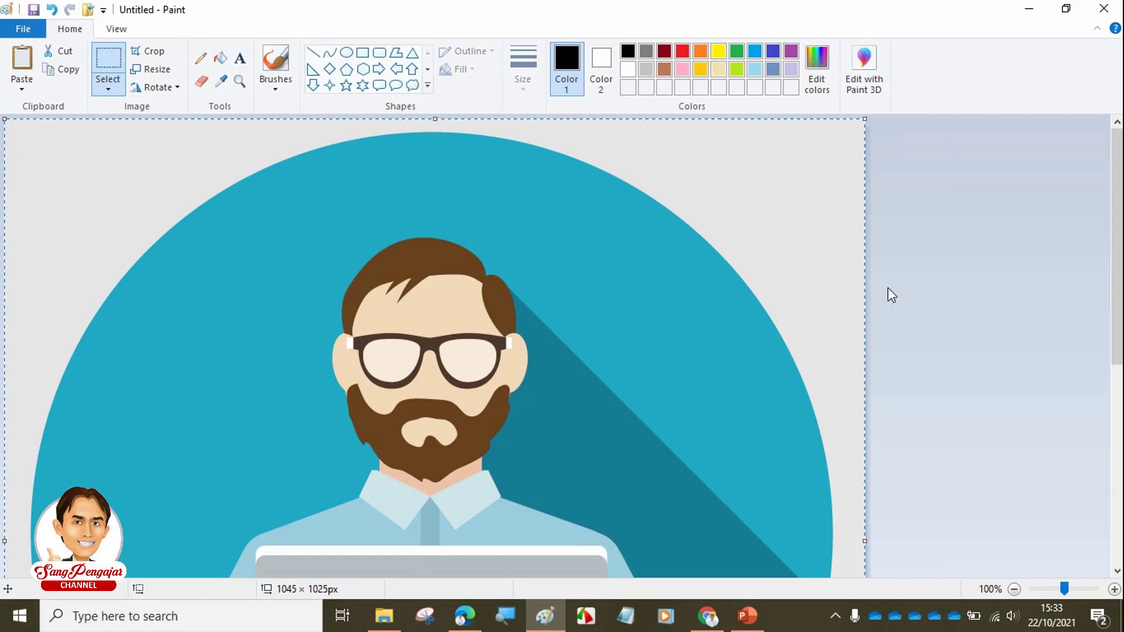
{"action": "scroll", "coordinate": [913, 278], "scroll_direction": "down", "scroll_amount": 3}
{"action": "scroll", "coordinate": [877, 272], "scroll_direction": "up", "scroll_amount": 2}
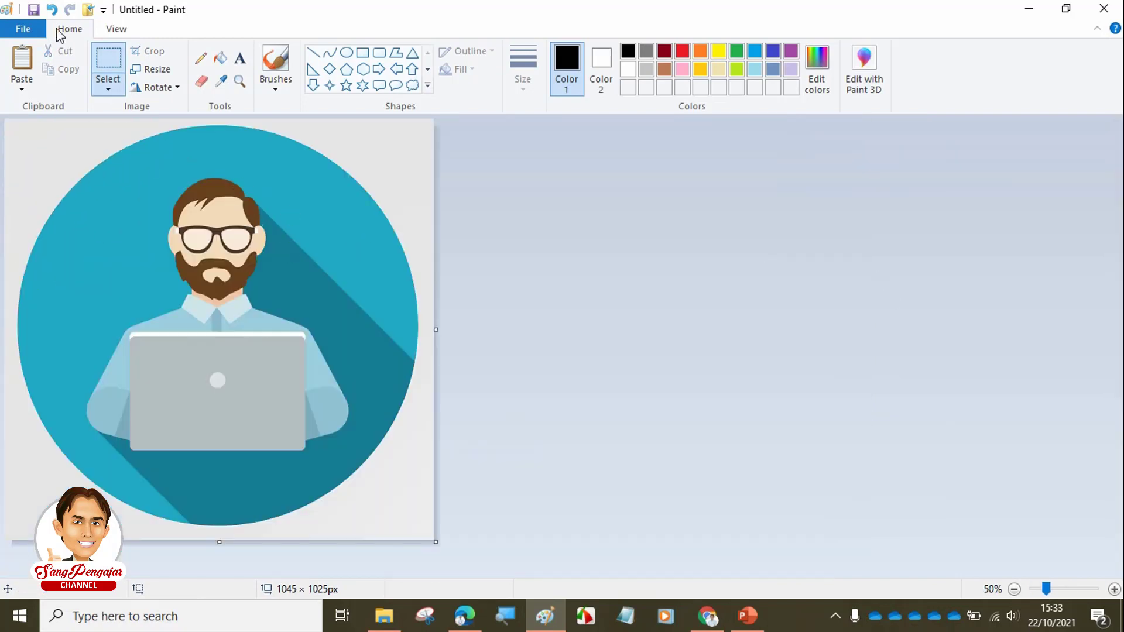
{"action": "left_click", "coordinate": [36, 28]}
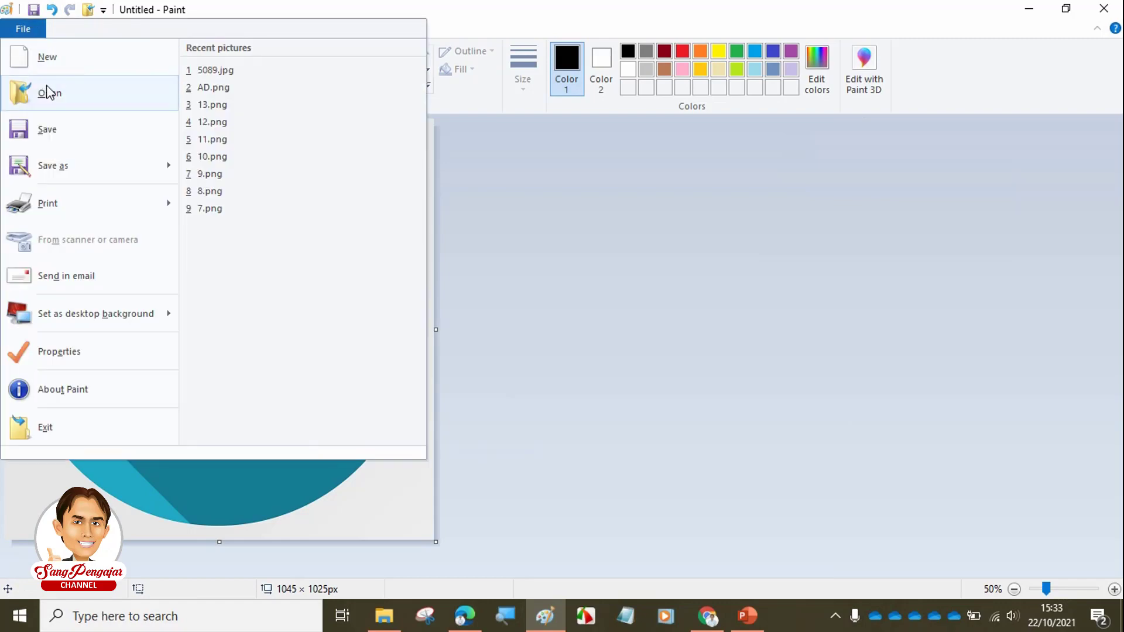
{"action": "mouse_move", "coordinate": [72, 170]}
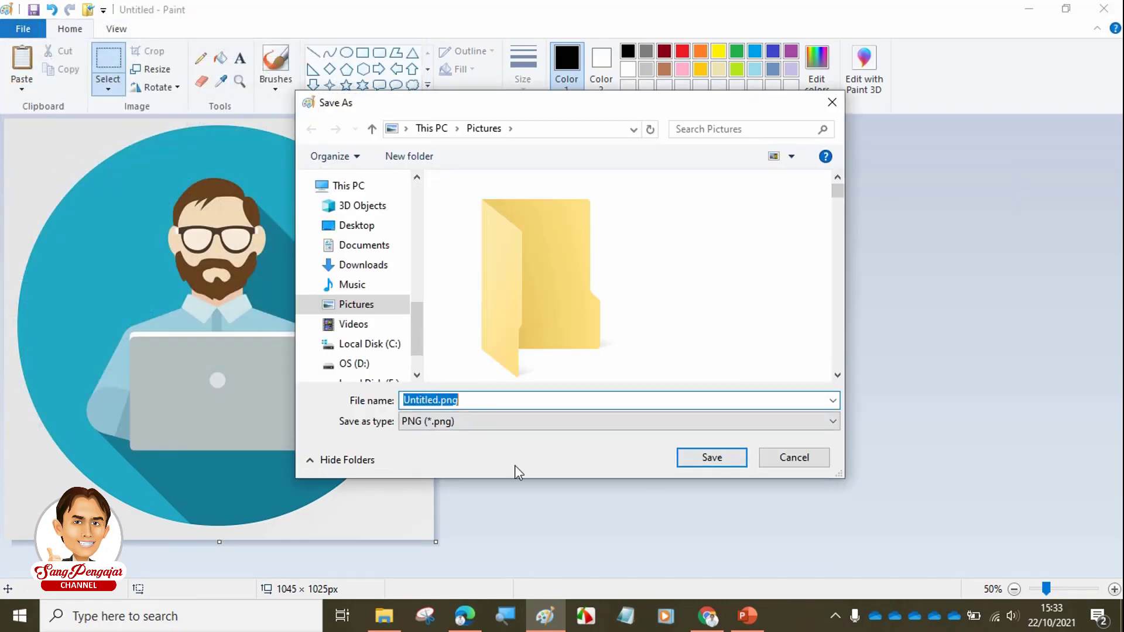
{"action": "left_click", "coordinate": [781, 462]}
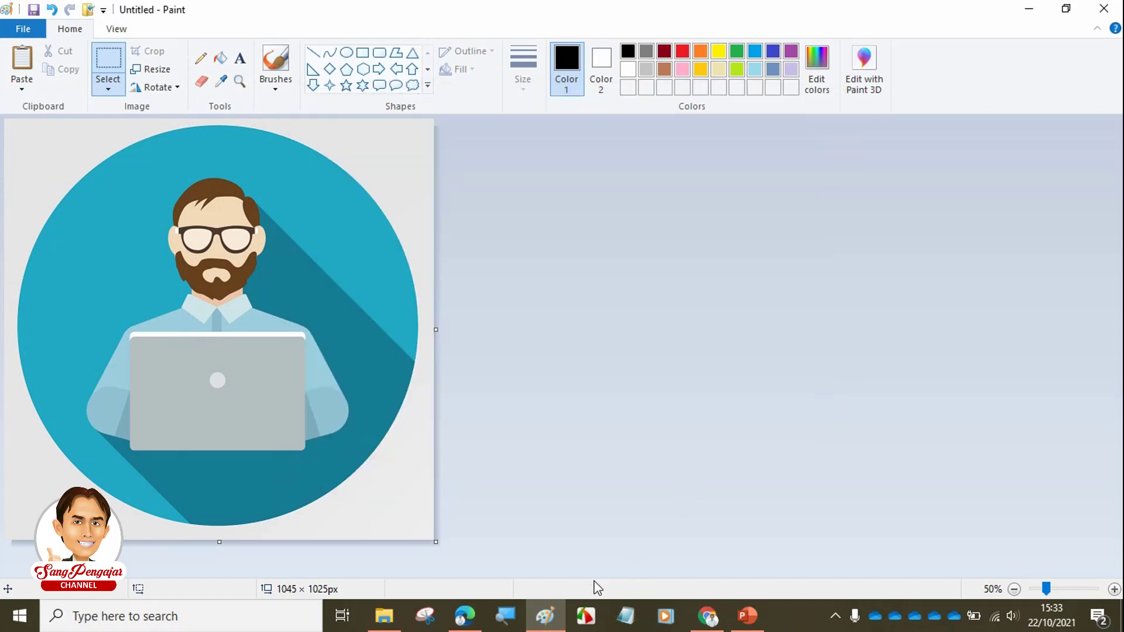
- Switch to PowerPoint, create a new presentation and apply the Blank layout to its first slide
{"action": "left_click", "coordinate": [748, 616]}
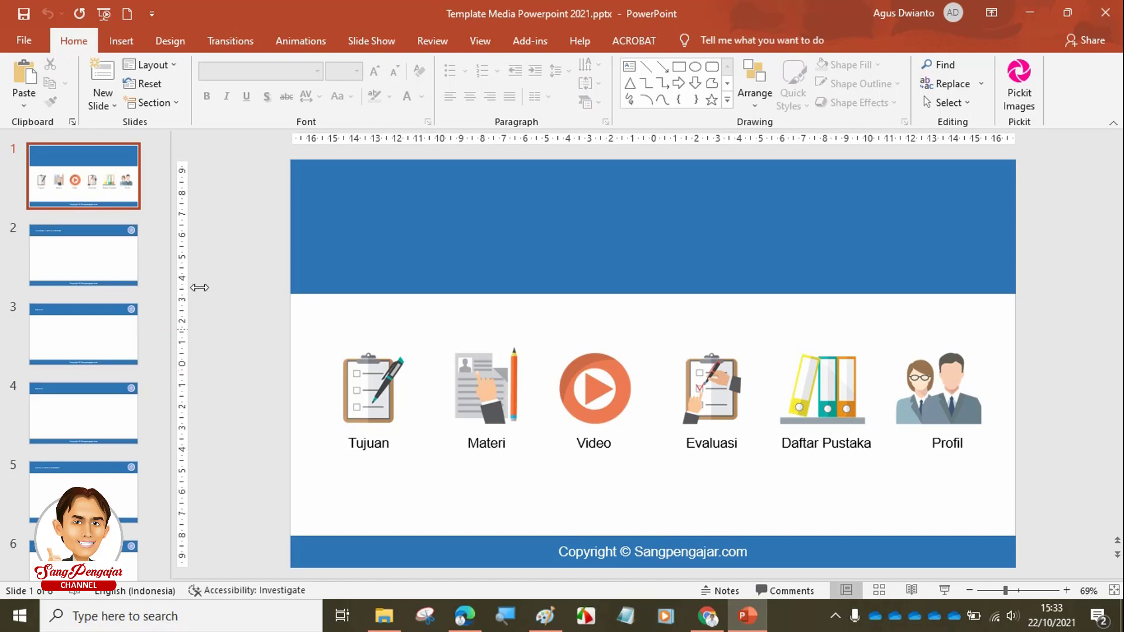
{"action": "left_click", "coordinate": [127, 14]}
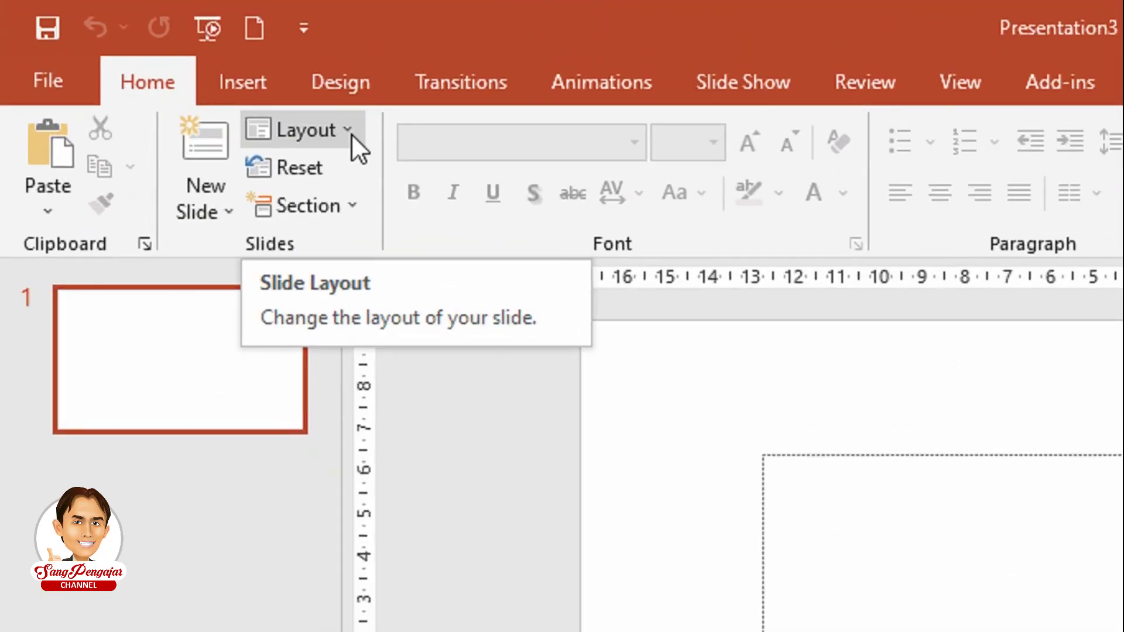
{"action": "left_click", "coordinate": [175, 66]}
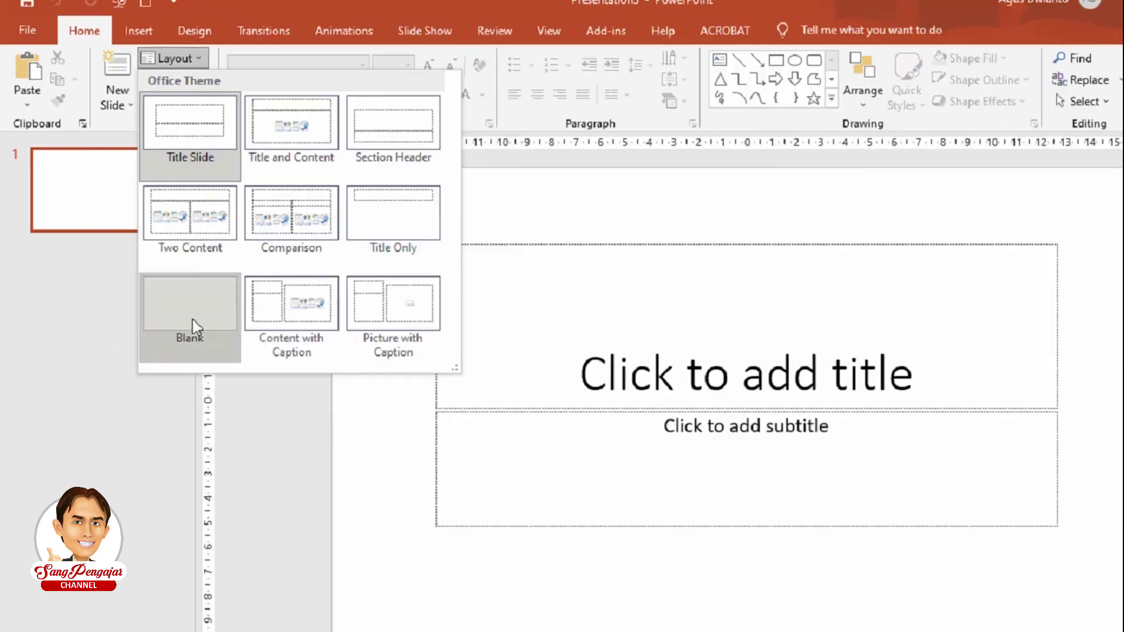
{"action": "left_click", "coordinate": [193, 326]}
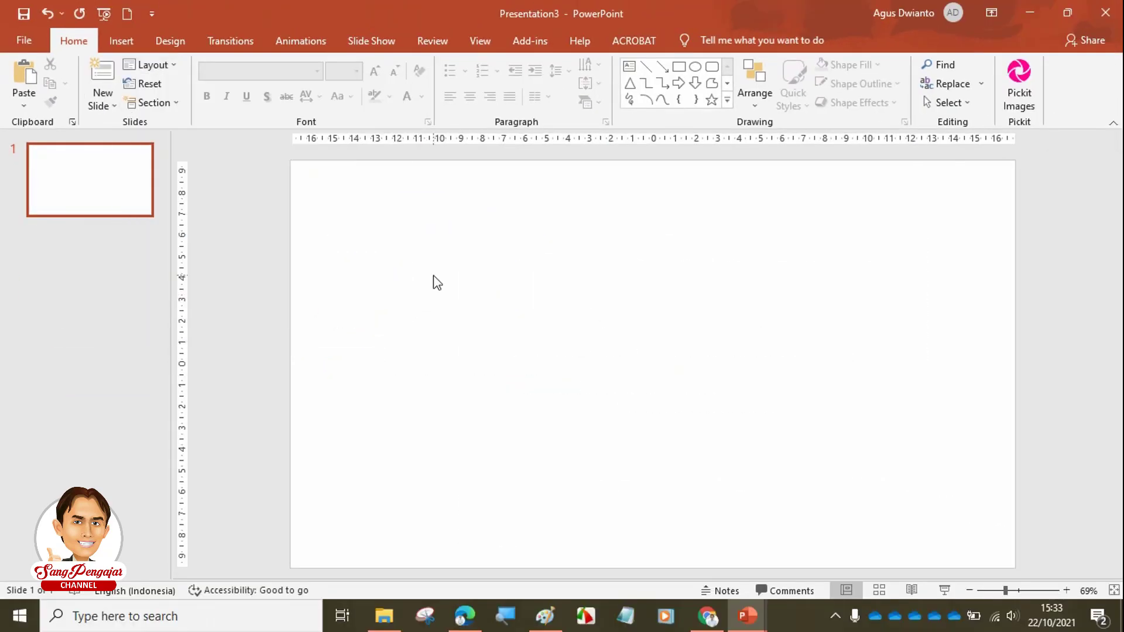
{"action": "left_click", "coordinate": [130, 41]}
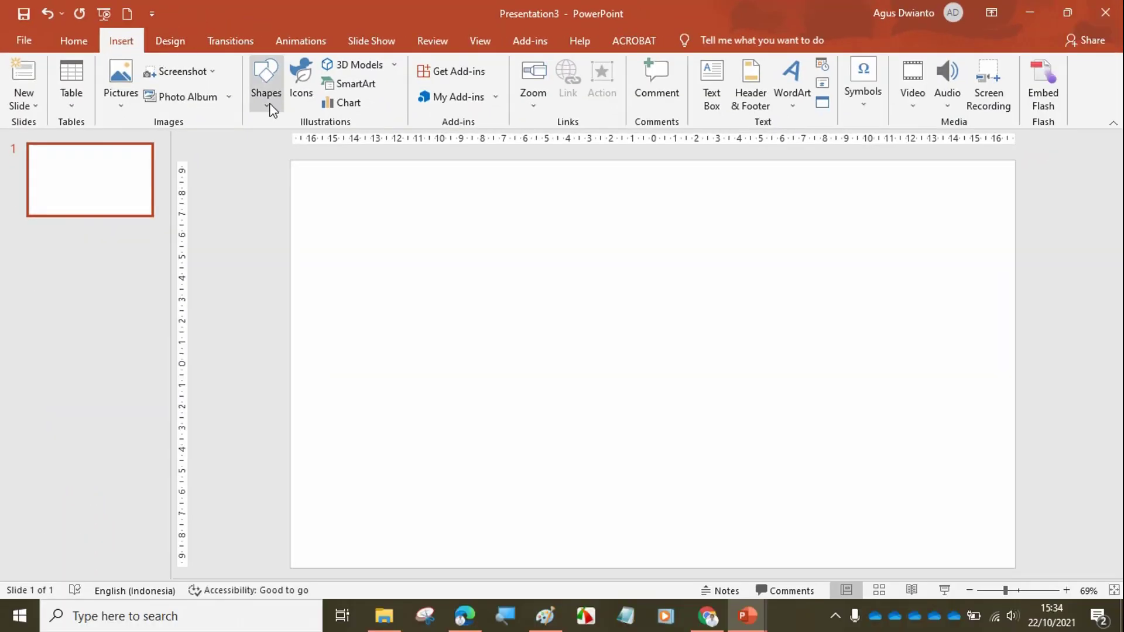
{"action": "left_click", "coordinate": [269, 100]}
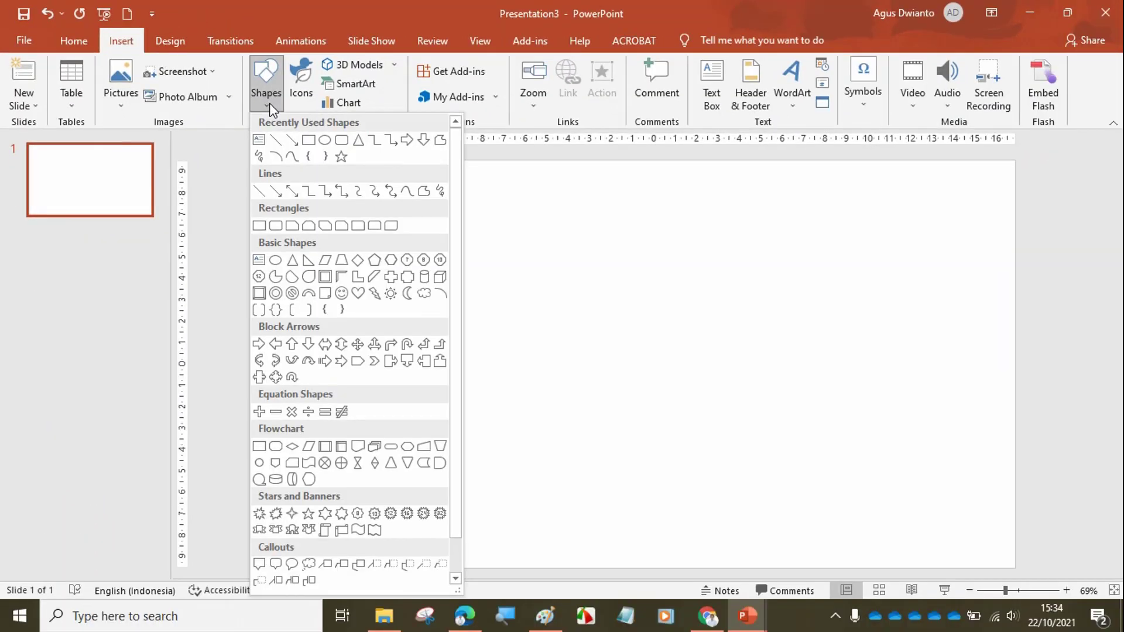
{"action": "left_click", "coordinate": [326, 142]}
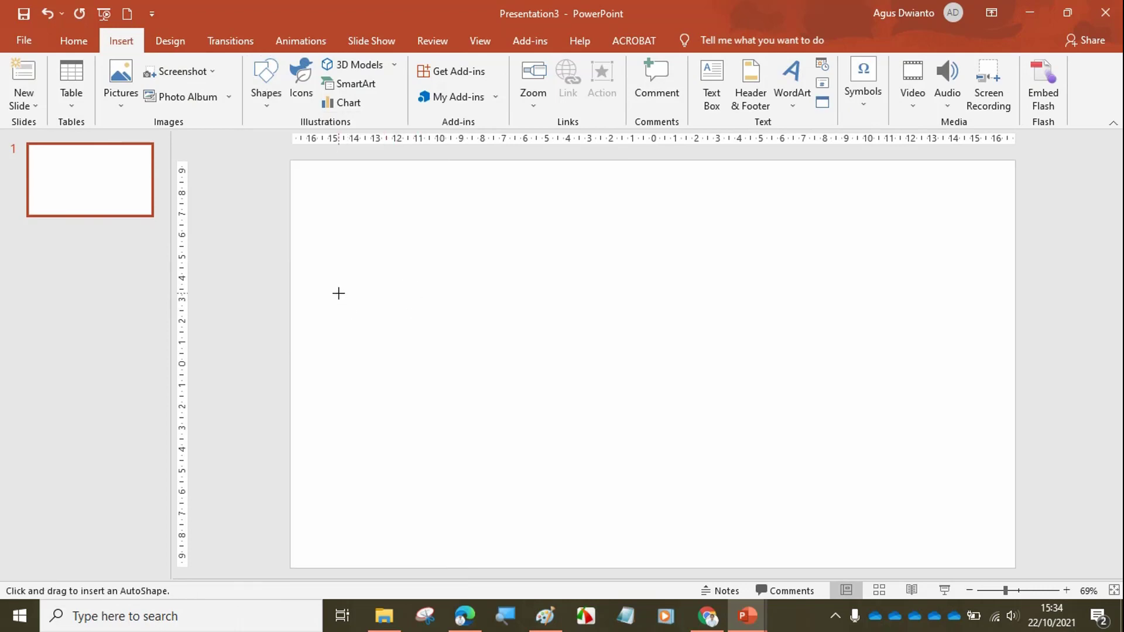
{"action": "left_click_drag", "start_coordinate": [339, 287], "coordinate": [366, 314]}
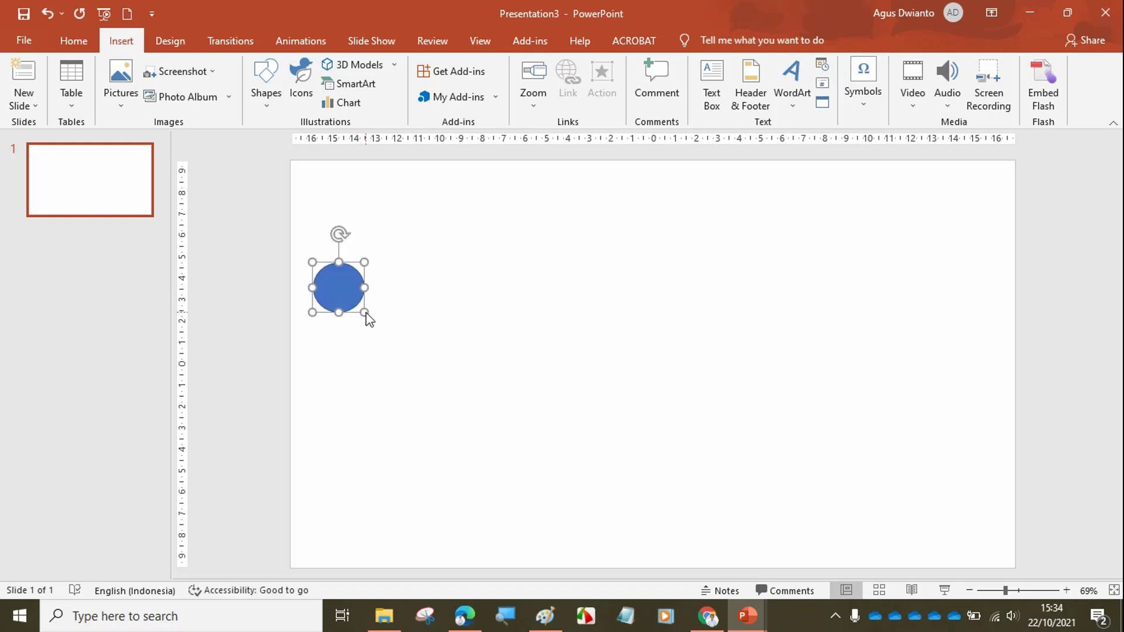
{"action": "key", "text": "Delete"}
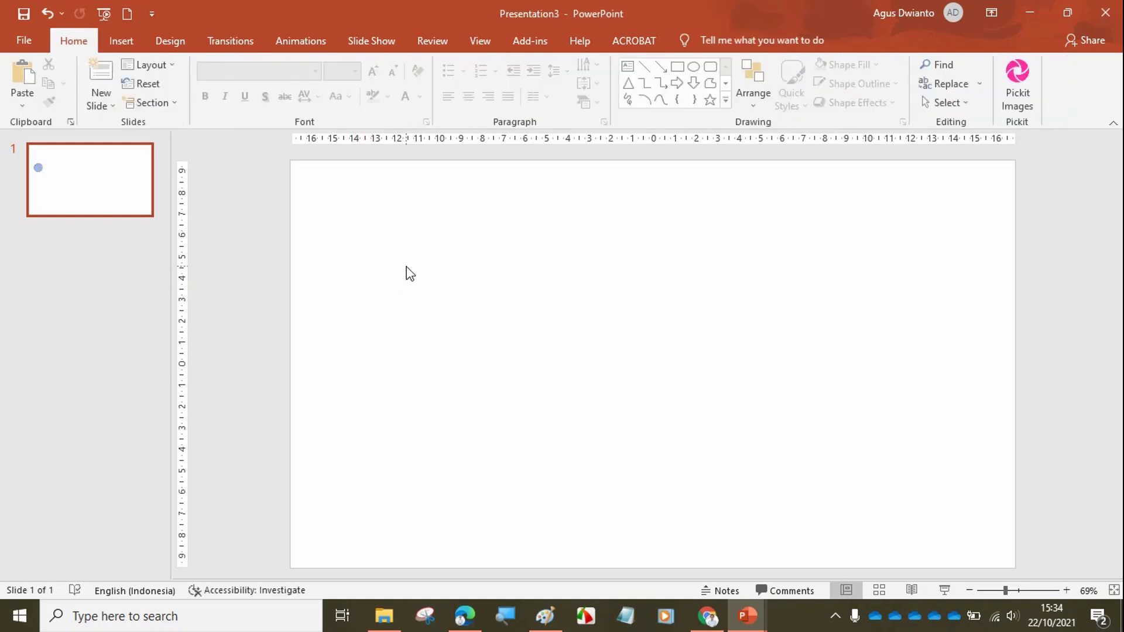
- Draw a circle about 4.1 cm in diameter on the left half of the slide with the Oval shape
{"action": "left_click", "coordinate": [128, 39]}
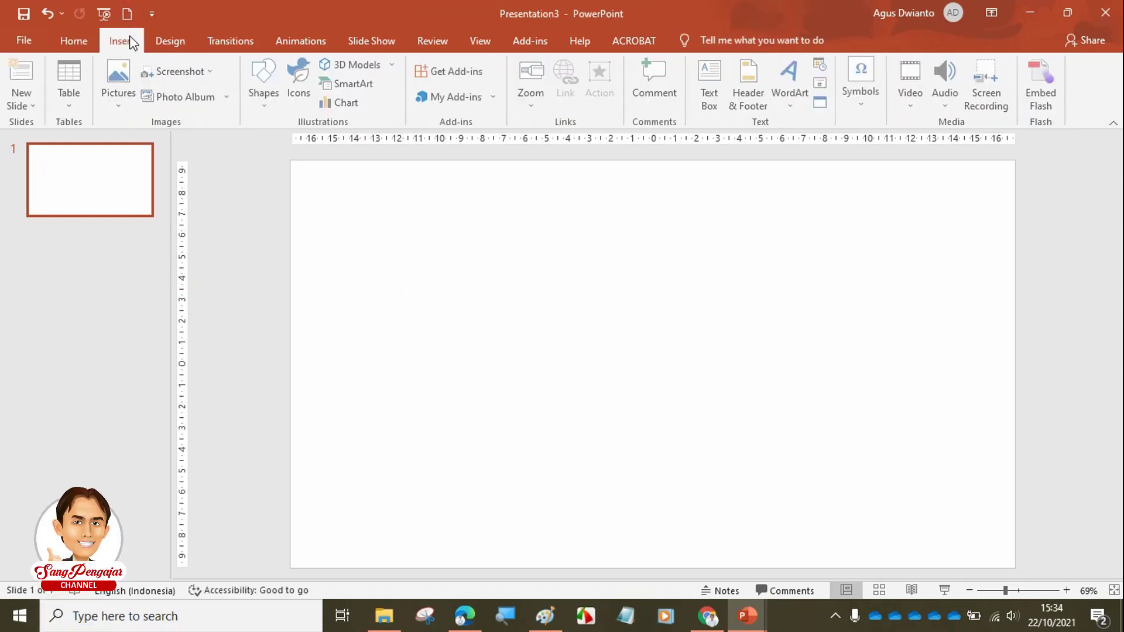
{"action": "left_click", "coordinate": [265, 111]}
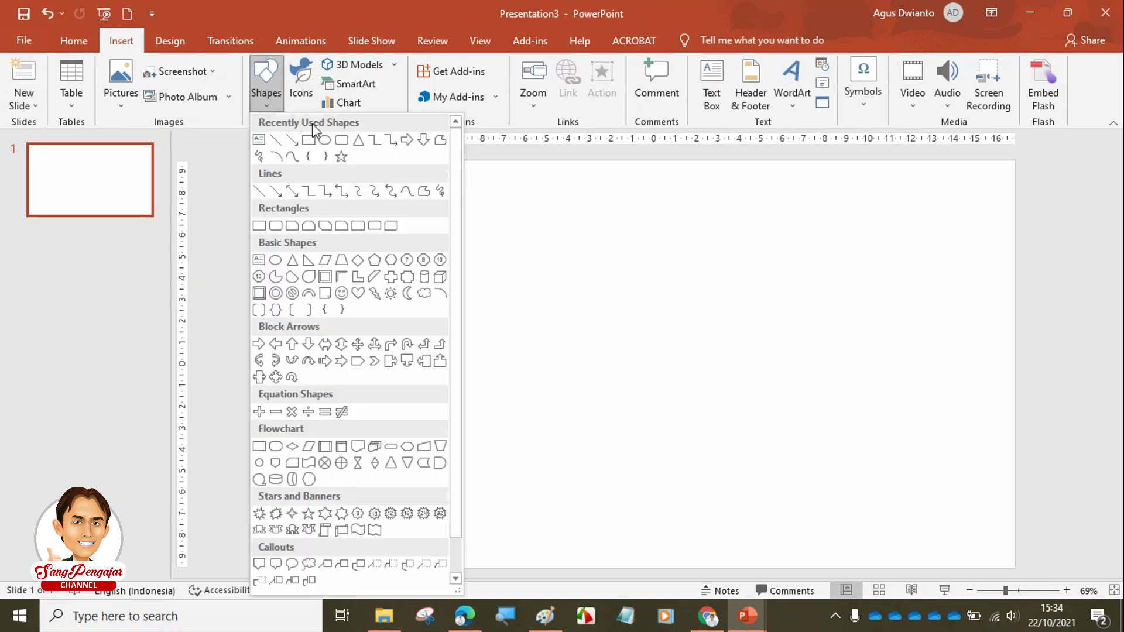
{"action": "left_click", "coordinate": [329, 140]}
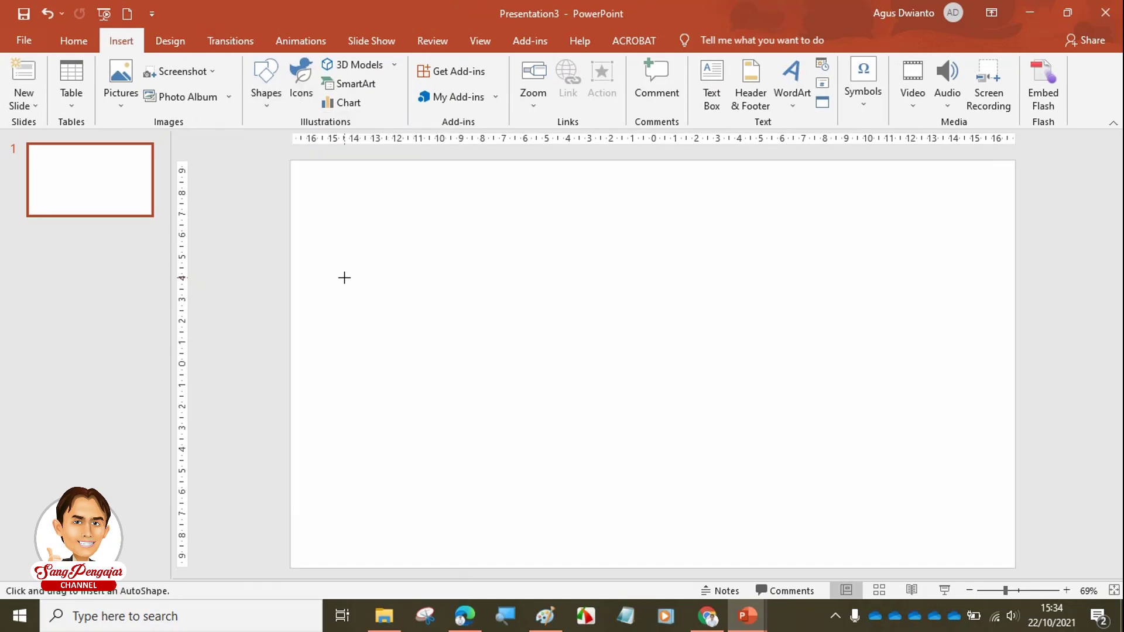
{"action": "left_click_drag", "start_coordinate": [339, 276], "coordinate": [398, 361]}
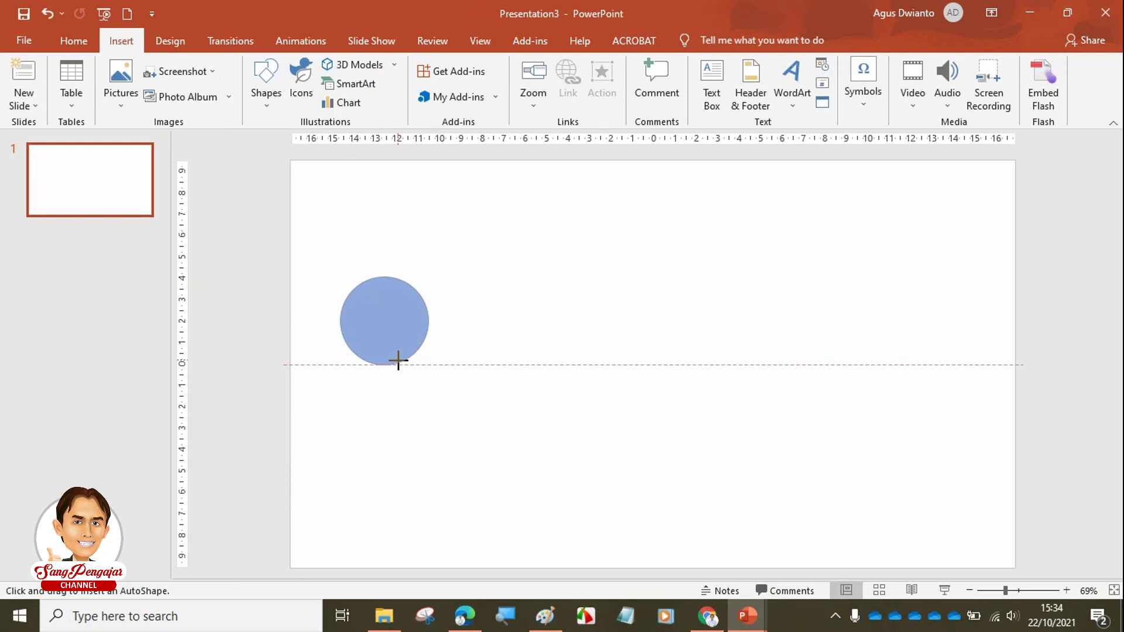
{"action": "left_click_drag", "start_coordinate": [398, 361], "coordinate": [398, 361]}
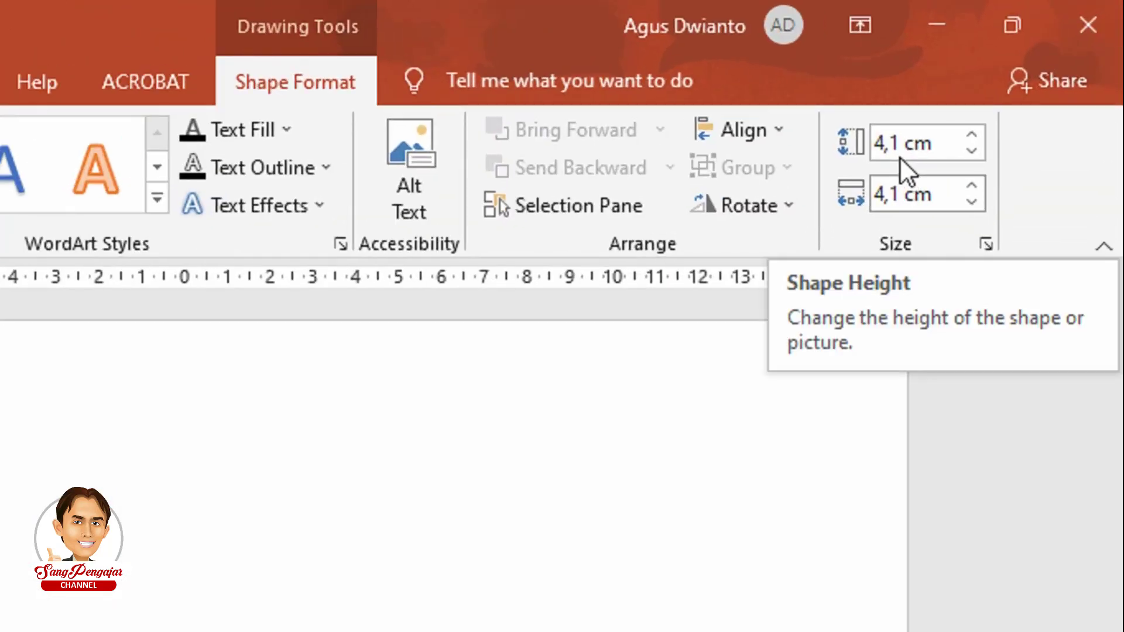
- Set the circle's height and width to 4 cm each
{"action": "left_click", "coordinate": [971, 149]}
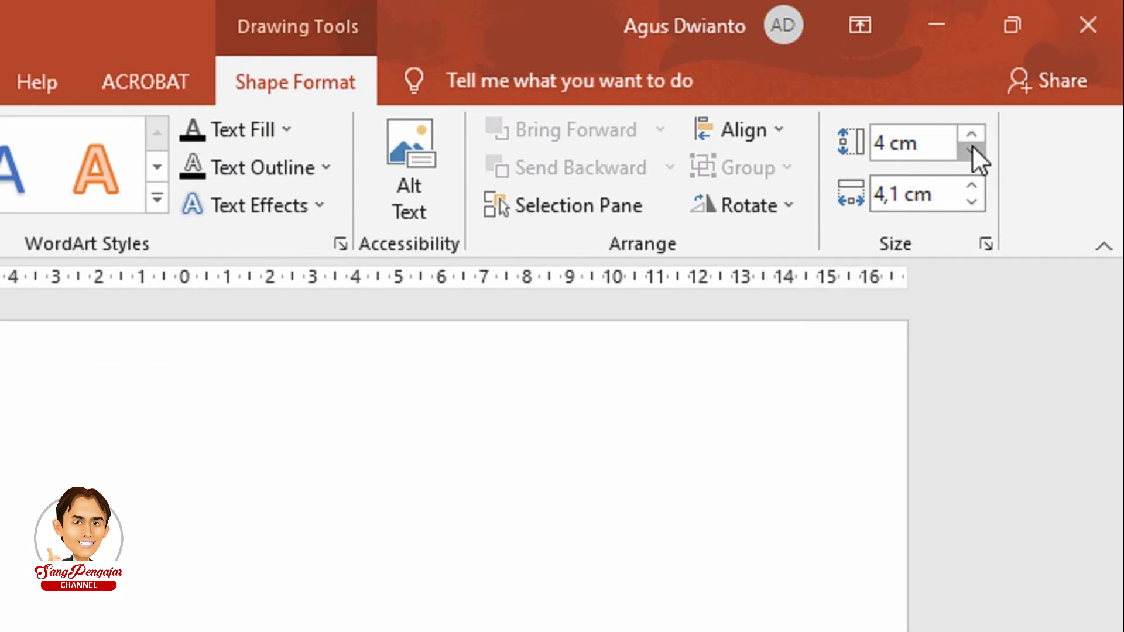
{"action": "left_click", "coordinate": [972, 202]}
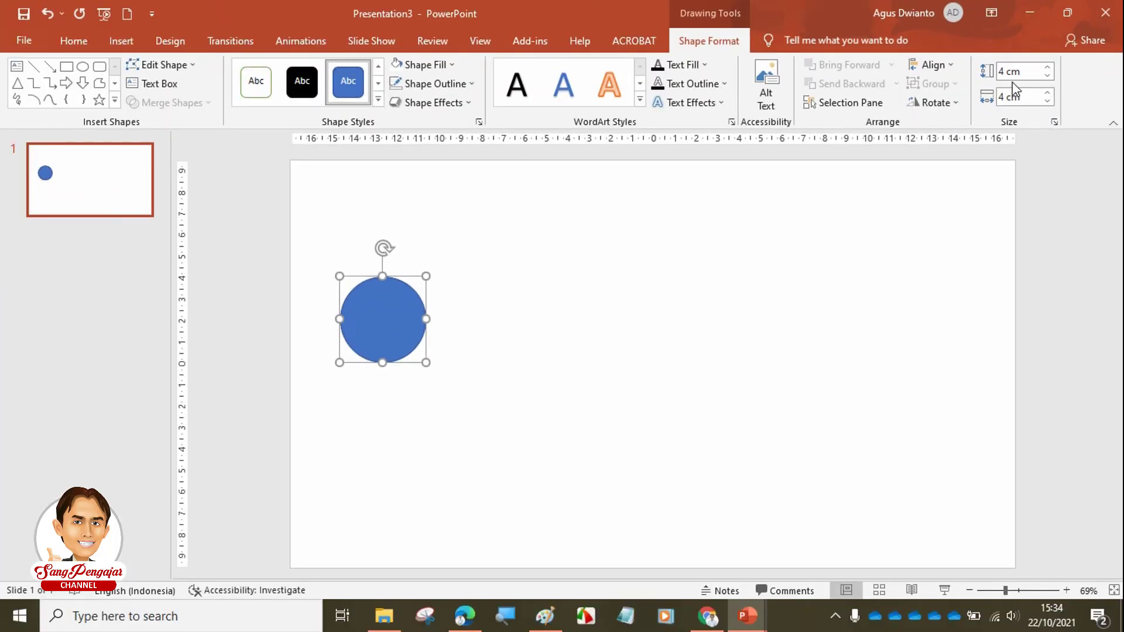
{"action": "left_click", "coordinate": [1003, 73]}
{"action": "left_click", "coordinate": [1002, 99]}
{"action": "left_click", "coordinate": [1005, 71]}
{"action": "left_click", "coordinate": [1005, 71]}
{"action": "left_click", "coordinate": [599, 305]}
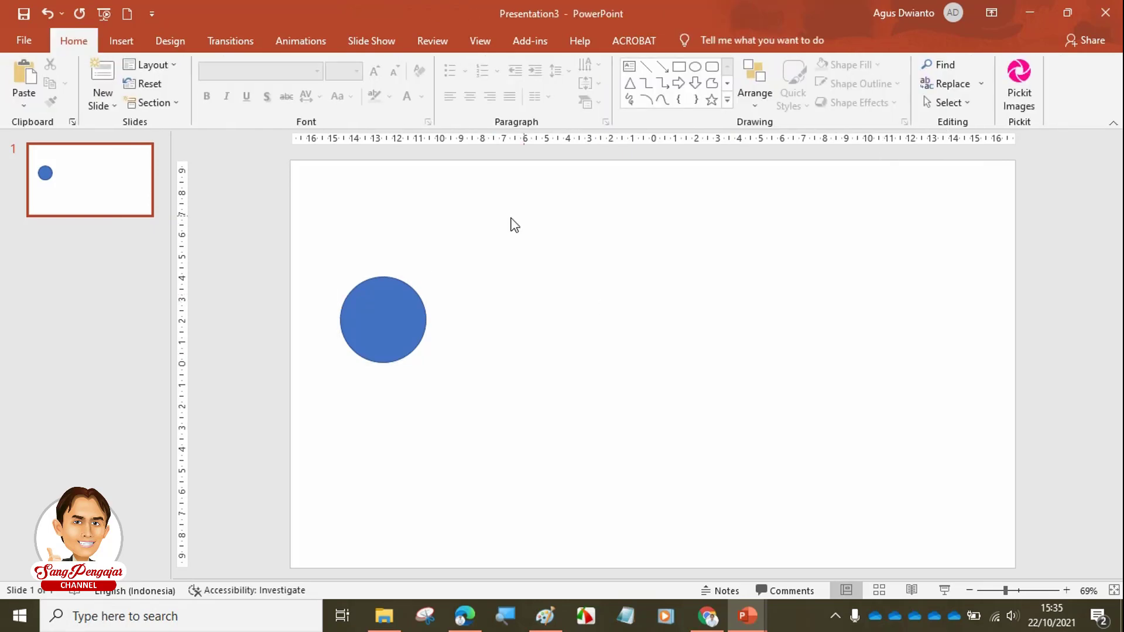
{"action": "left_click", "coordinate": [413, 306]}
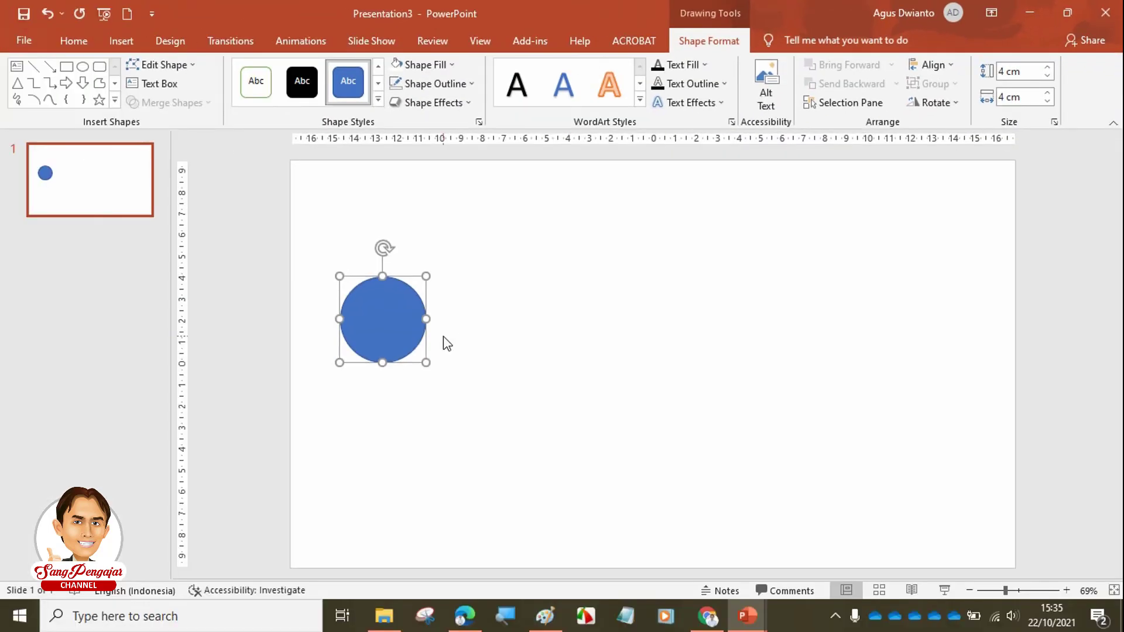
{"action": "left_click", "coordinate": [423, 69]}
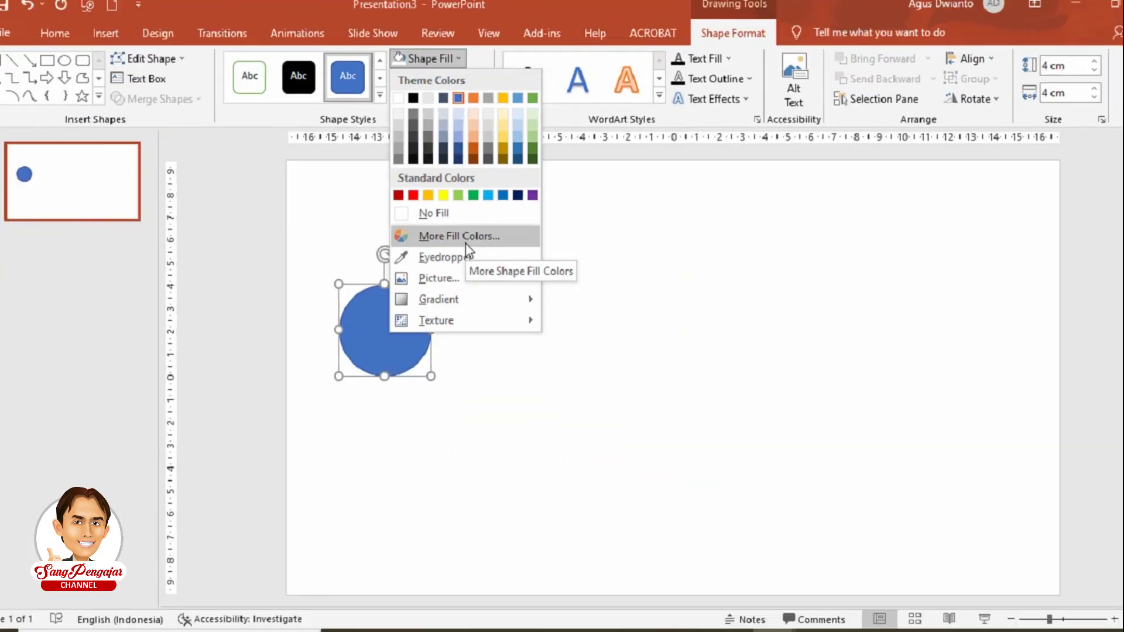
{"action": "left_click", "coordinate": [465, 242]}
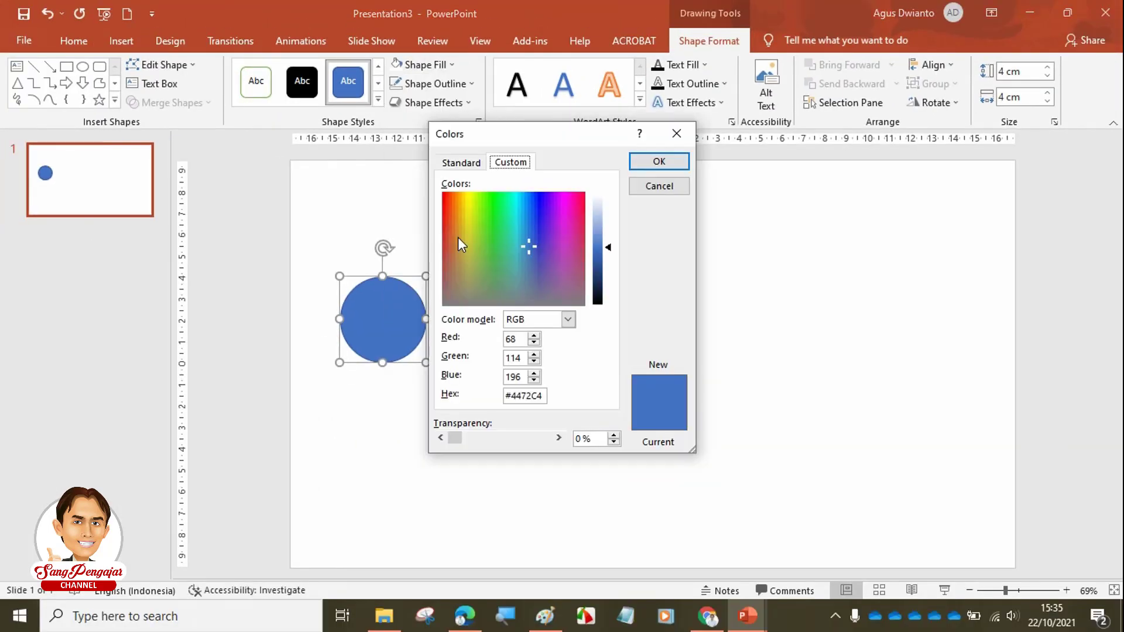
{"action": "left_click", "coordinate": [462, 163]}
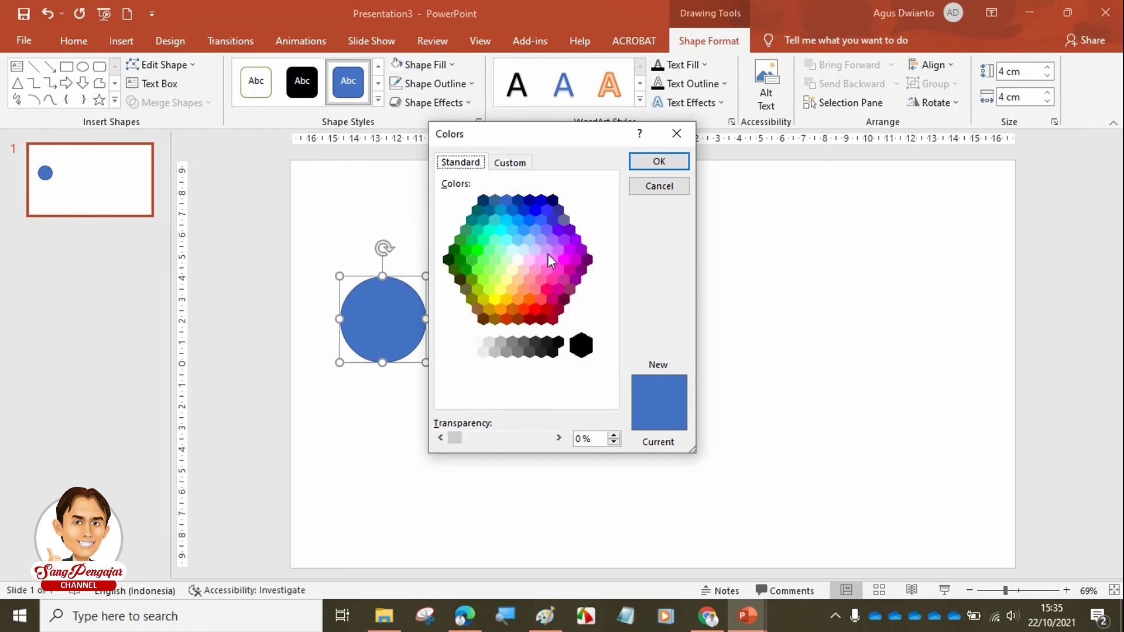
{"action": "left_click", "coordinate": [673, 138]}
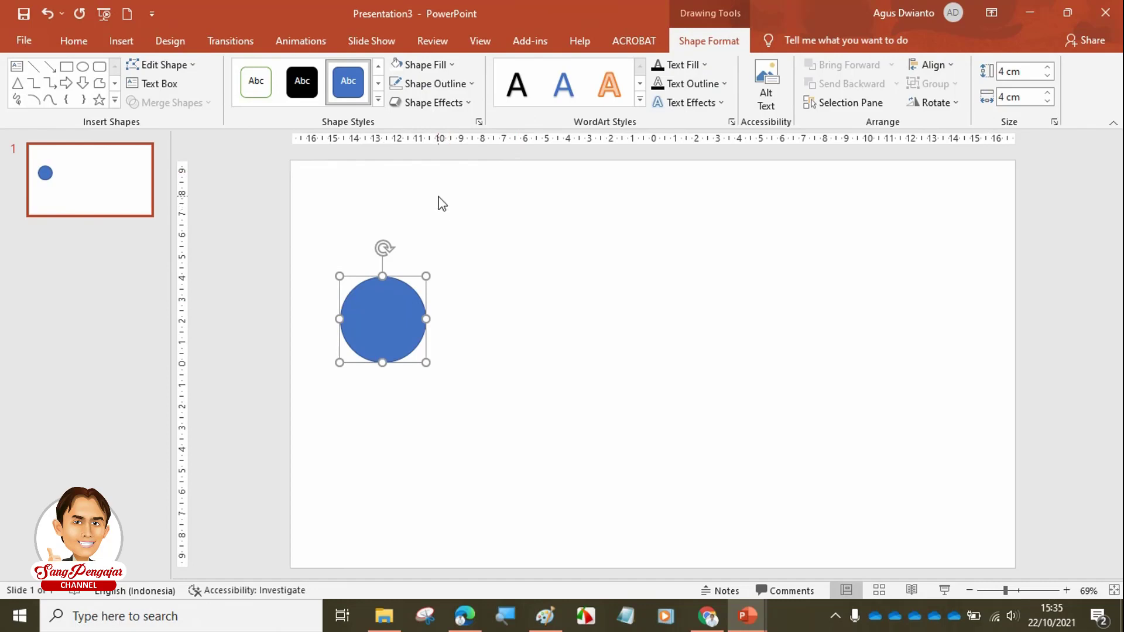
- Open the built-in icon library and browse its icons by category, down to the Buildings and Business groups
{"action": "left_click", "coordinate": [119, 42]}
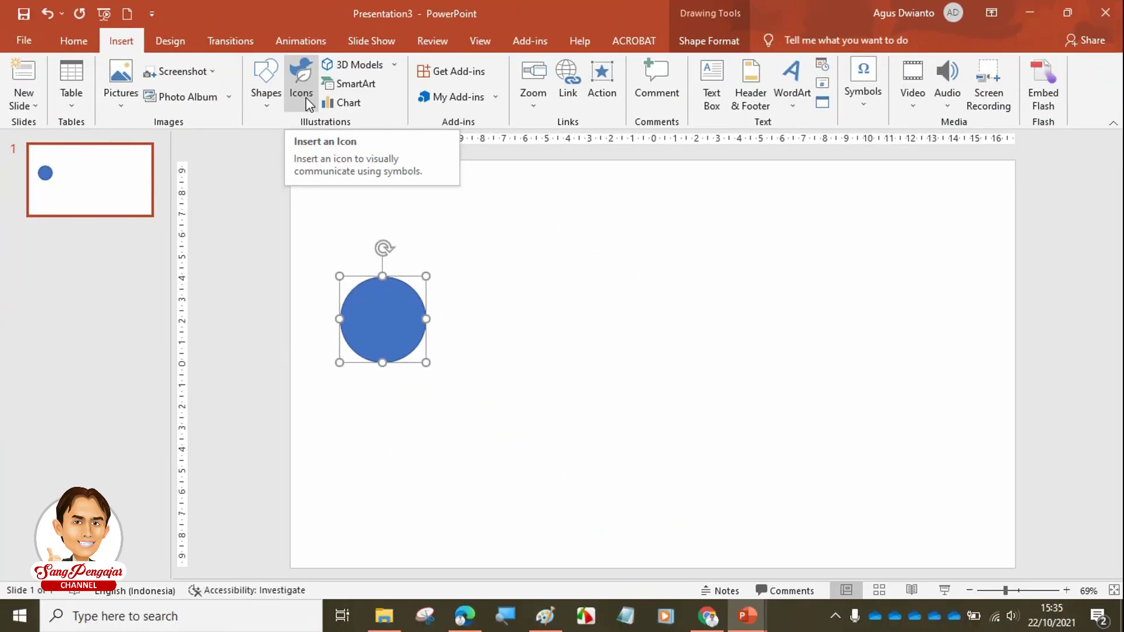
{"action": "left_click", "coordinate": [561, 195]}
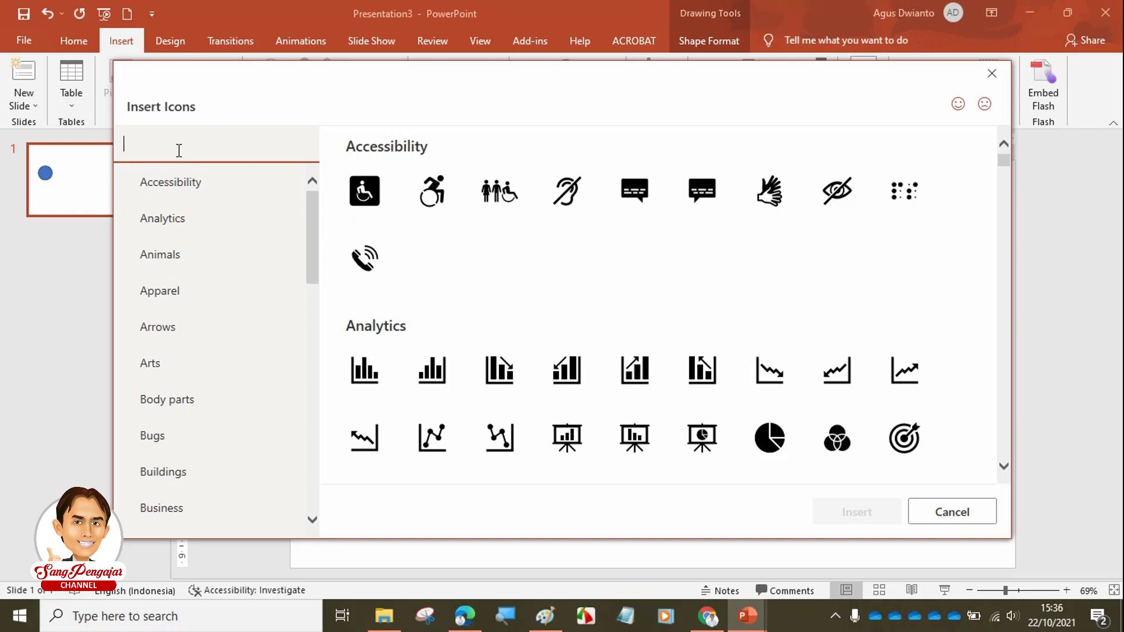
{"action": "scroll", "coordinate": [773, 284], "scroll_direction": "down", "scroll_amount": 5}
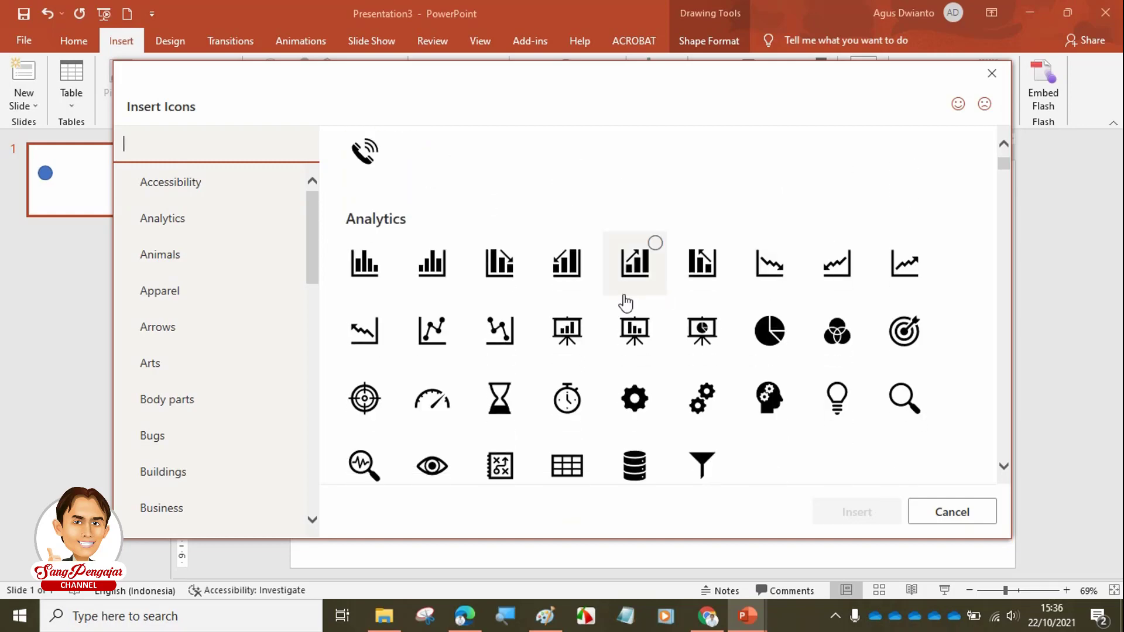
{"action": "scroll", "coordinate": [609, 309], "scroll_direction": "down", "scroll_amount": 15}
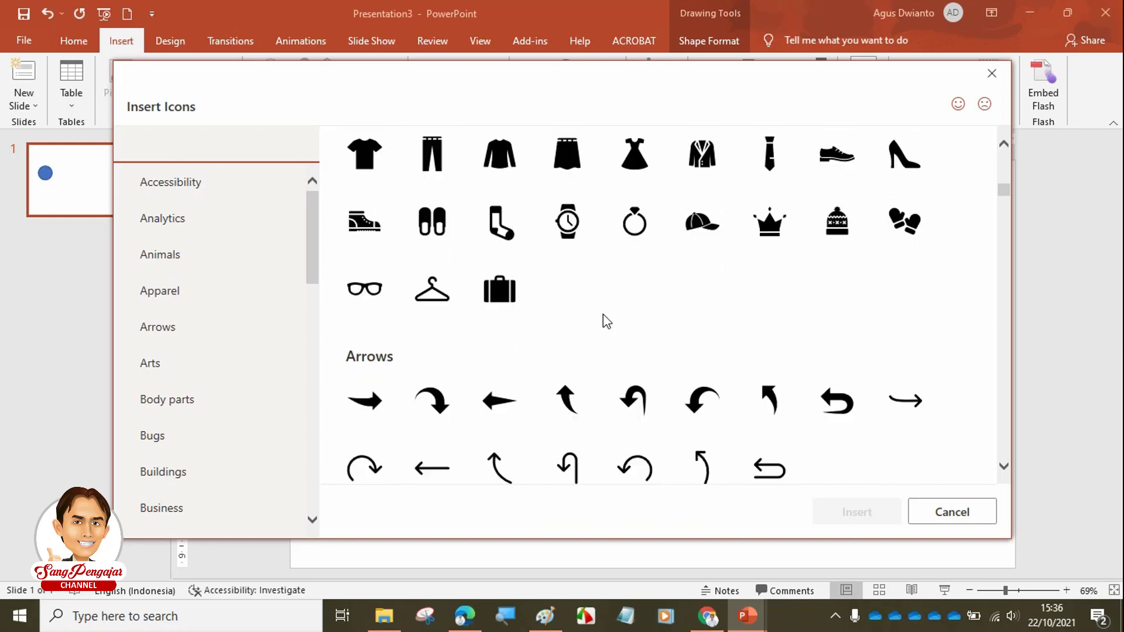
{"action": "scroll", "coordinate": [604, 322], "scroll_direction": "down", "scroll_amount": 10}
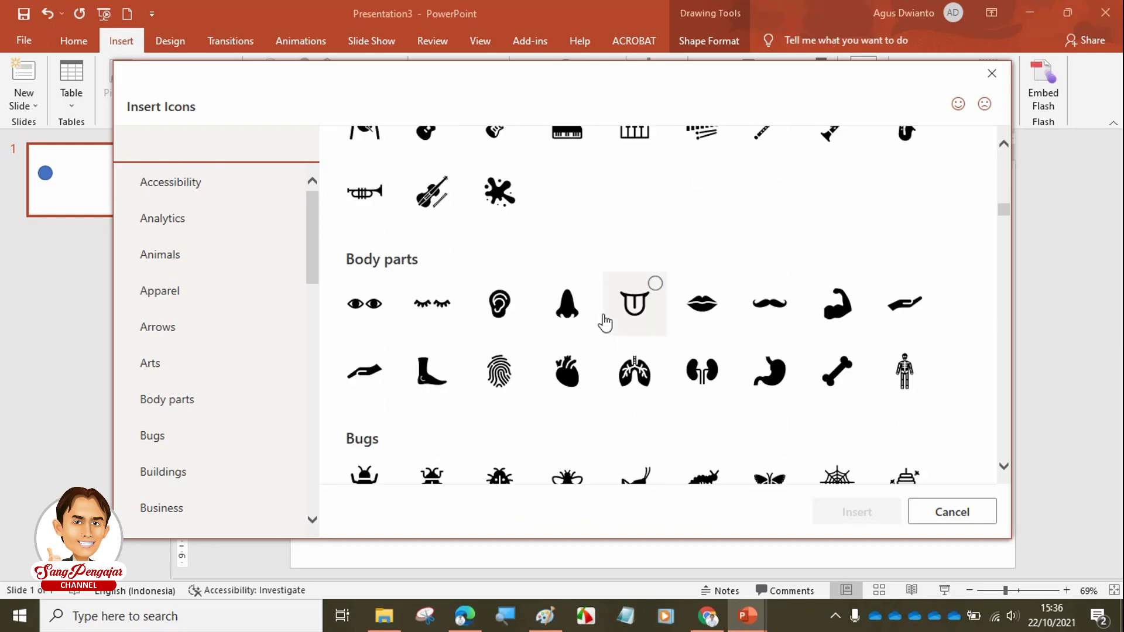
{"action": "scroll", "coordinate": [464, 319], "scroll_direction": "down", "scroll_amount": 5}
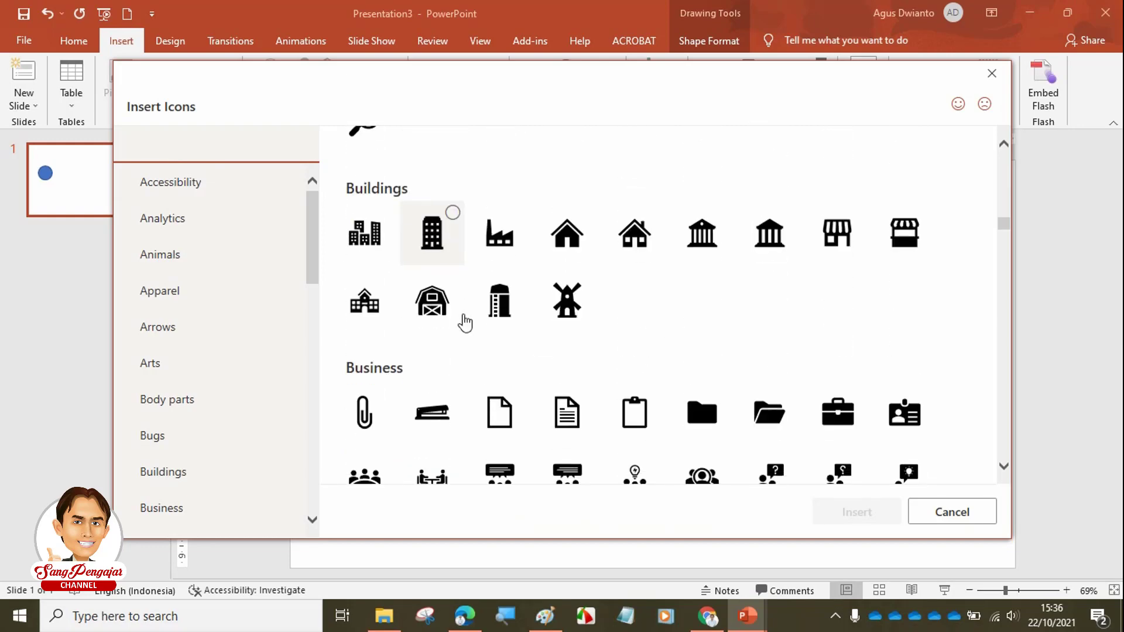
{"action": "scroll", "coordinate": [465, 322], "scroll_direction": "up", "scroll_amount": 5}
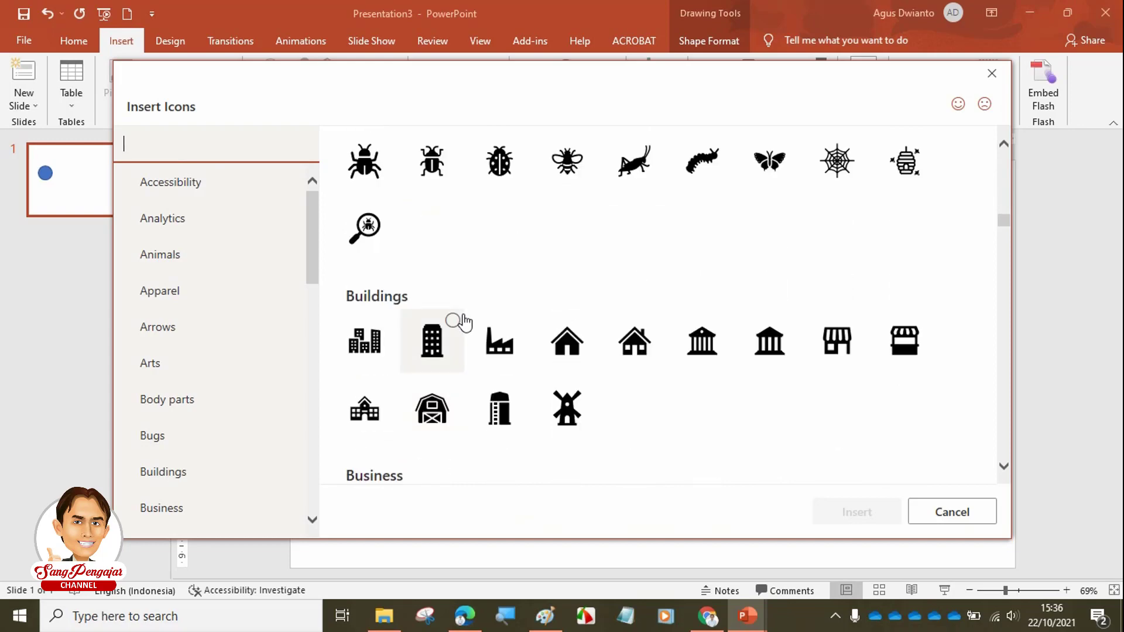
{"action": "left_click_drag", "start_coordinate": [312, 247], "coordinate": [287, 211]}
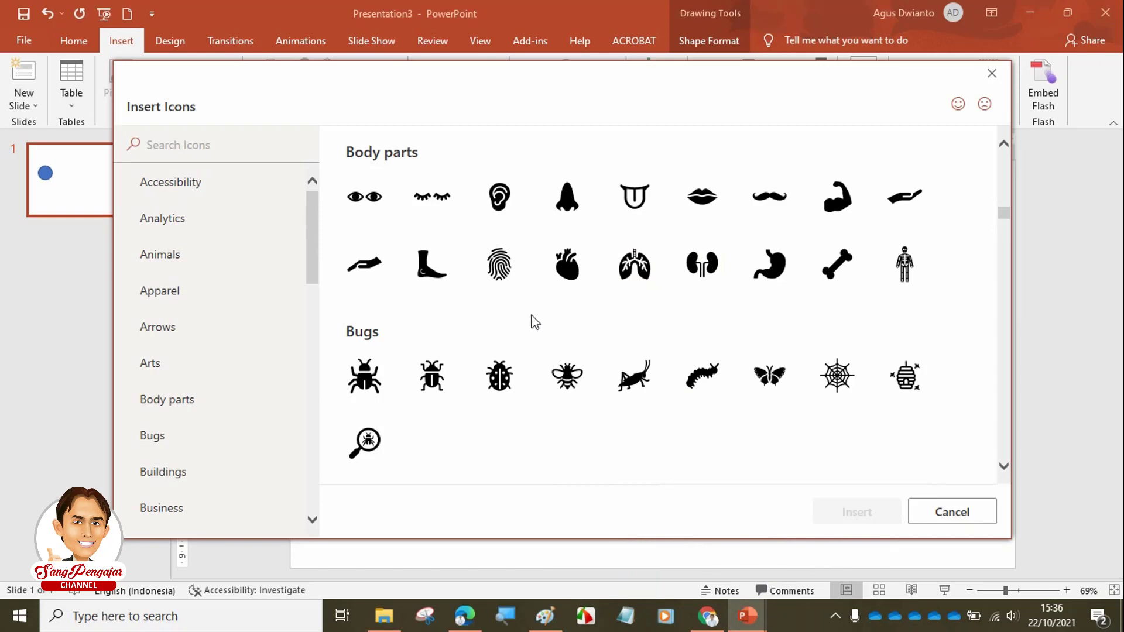
- Search the icon library for "user" and insert the single-person head-and-shoulders icon on the slide
{"action": "left_click", "coordinate": [192, 141]}
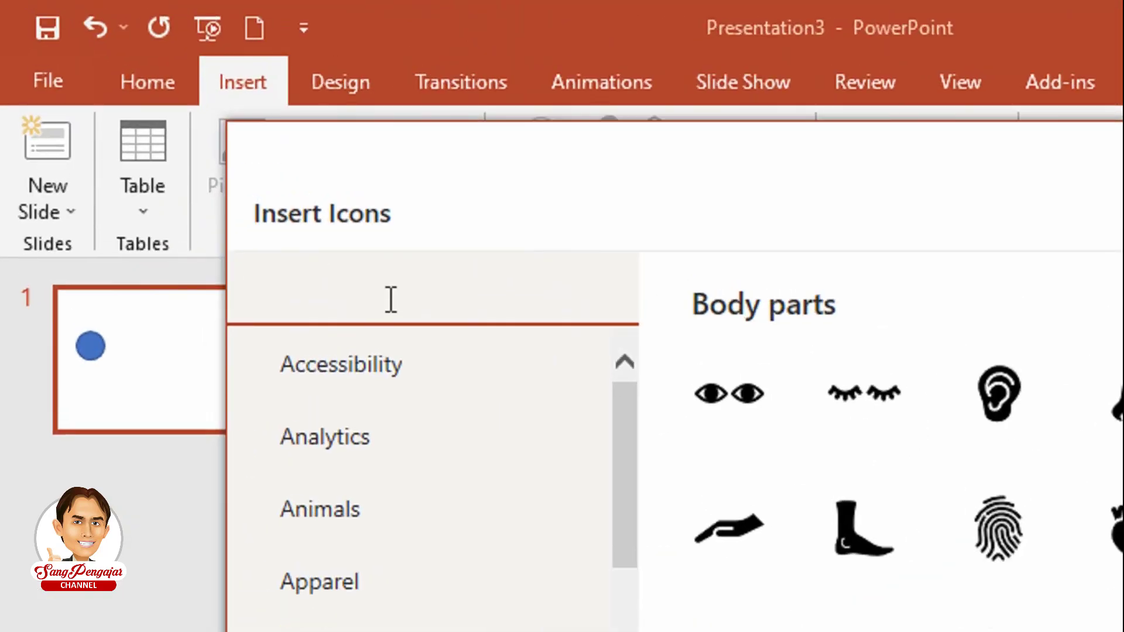
{"action": "type", "text": "user"}
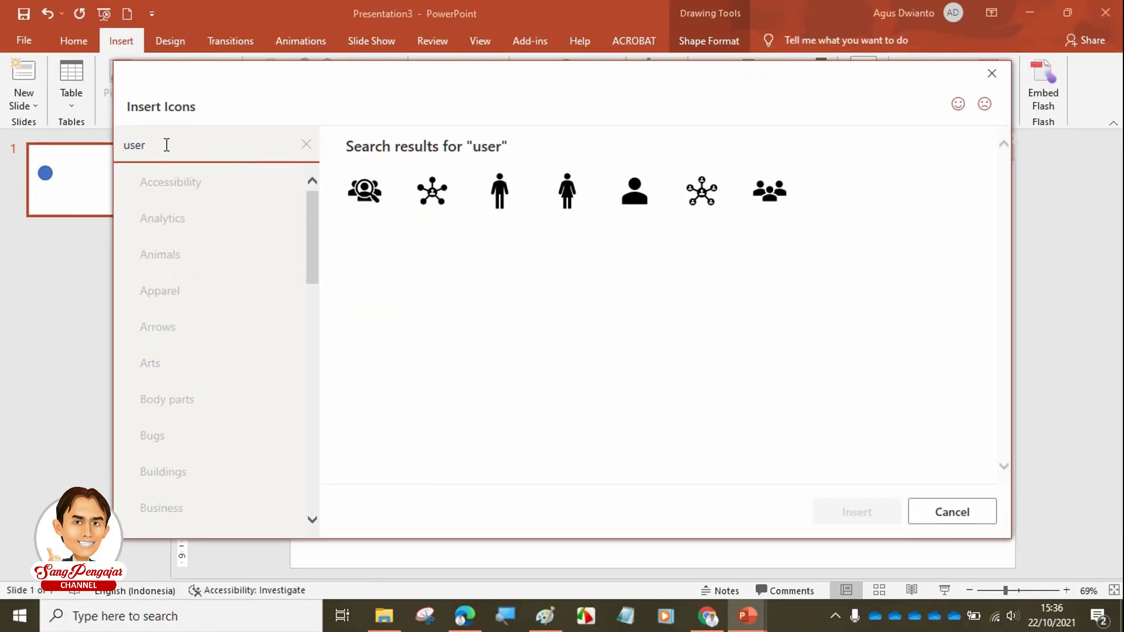
{"action": "key", "text": "BackSpace"}
{"action": "key", "text": "BackSpace"}
{"action": "key", "text": "BackSpace"}
{"action": "key", "text": "BackSpace"}
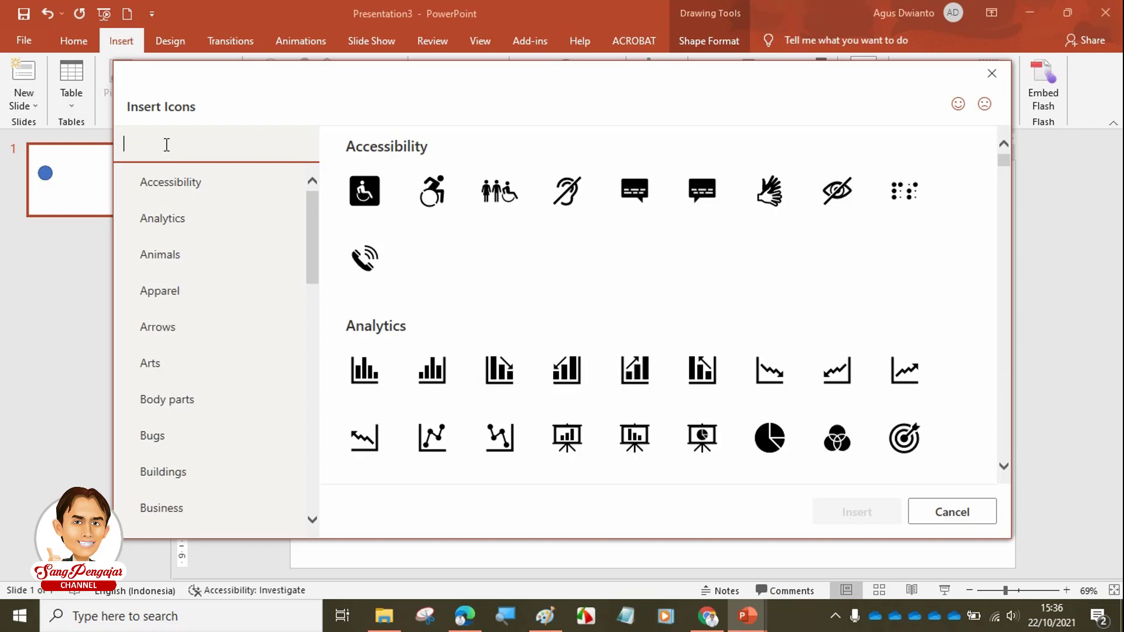
{"action": "type", "text": "user"}
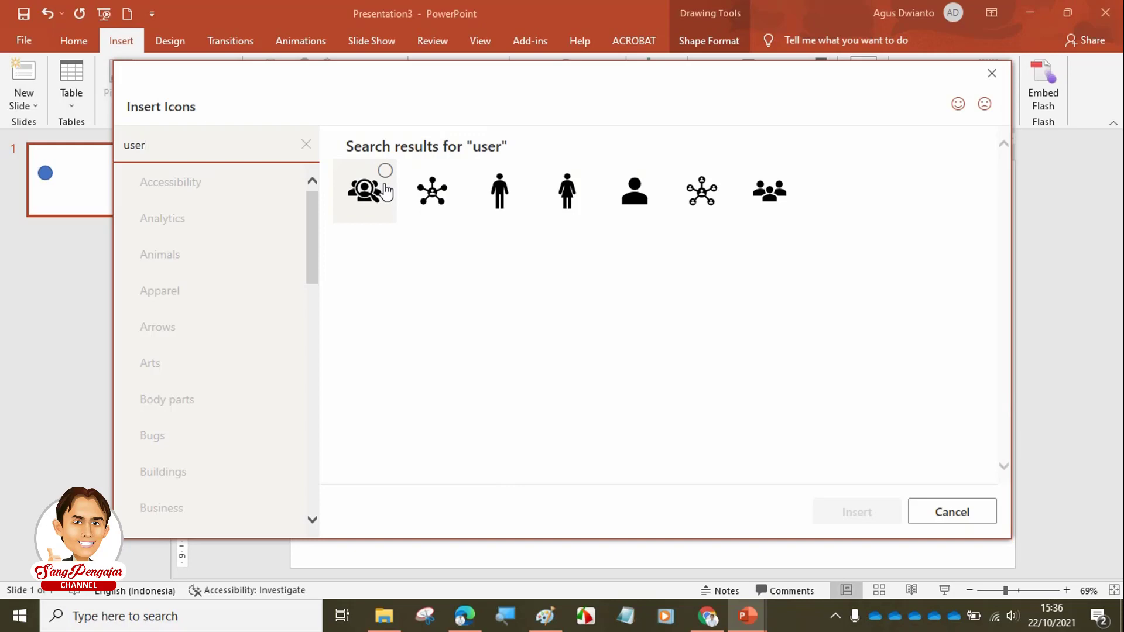
{"action": "left_click", "coordinate": [644, 201]}
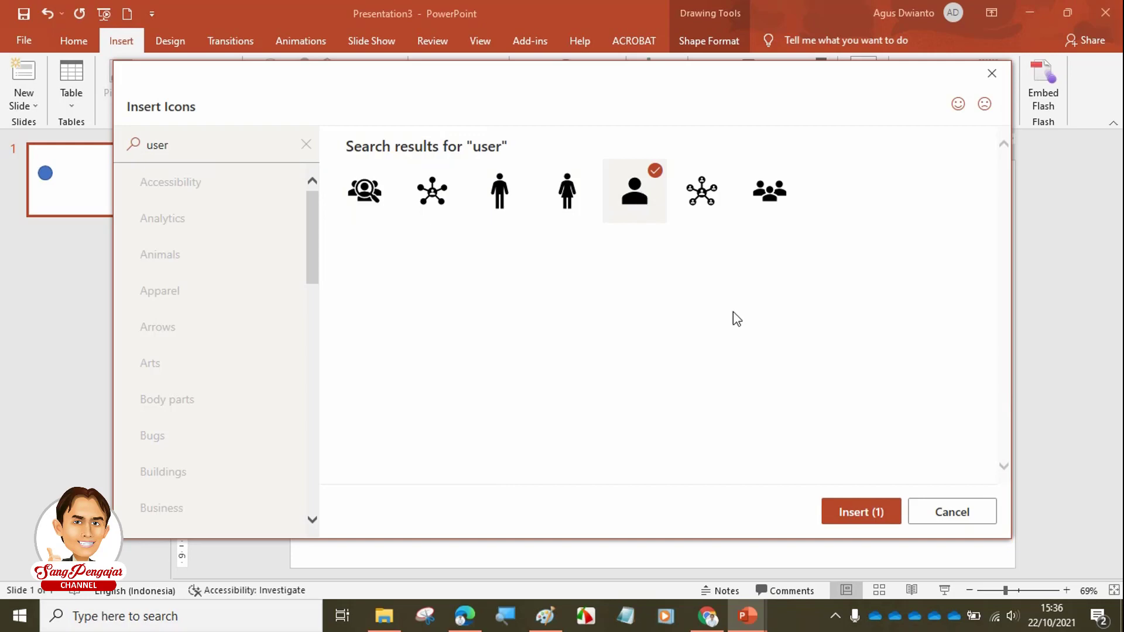
{"action": "left_click", "coordinate": [858, 515]}
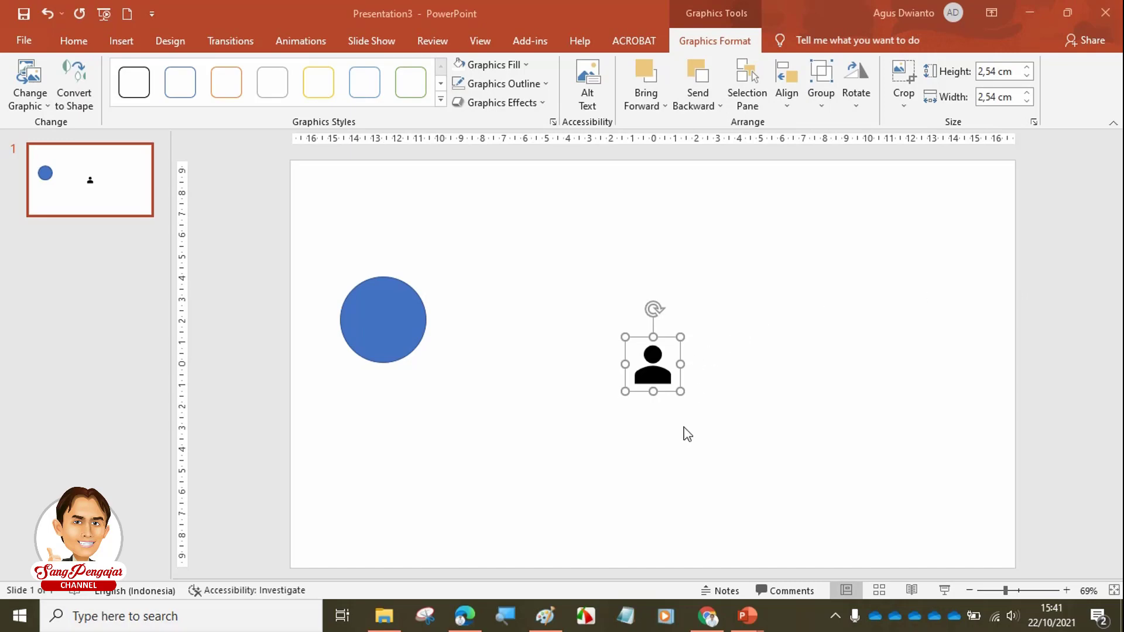
- Move the person icon onto the blue circle, centred horizontally and vertically within it
{"action": "left_click", "coordinate": [706, 464]}
{"action": "left_click", "coordinate": [648, 367]}
{"action": "left_click_drag", "start_coordinate": [660, 362], "coordinate": [391, 314]}
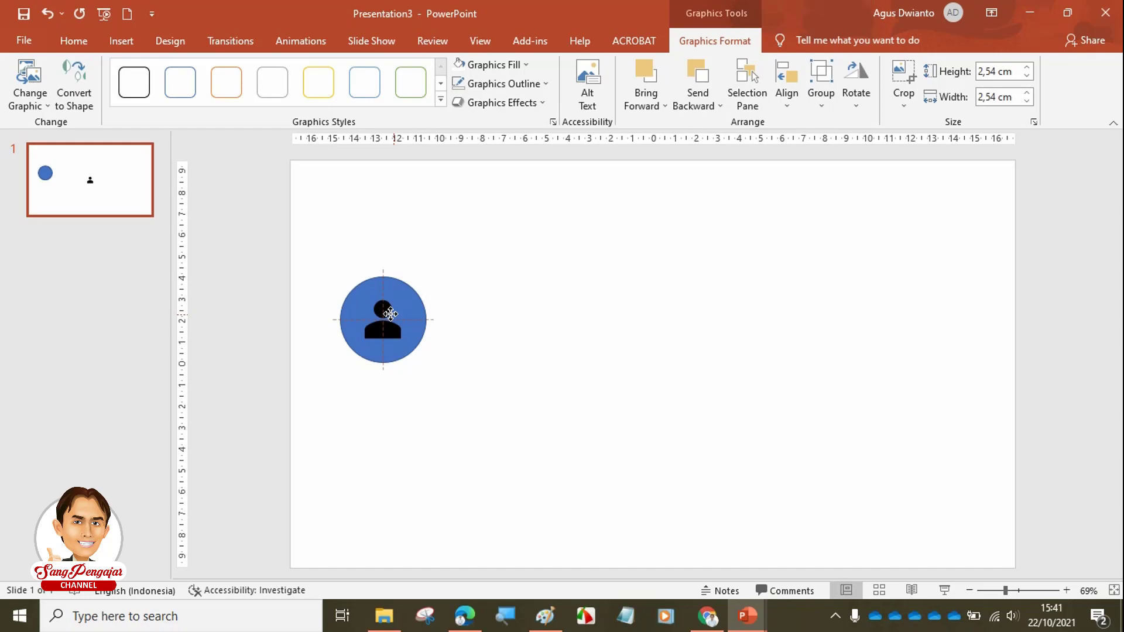
{"action": "left_click_drag", "start_coordinate": [391, 314], "coordinate": [391, 314]}
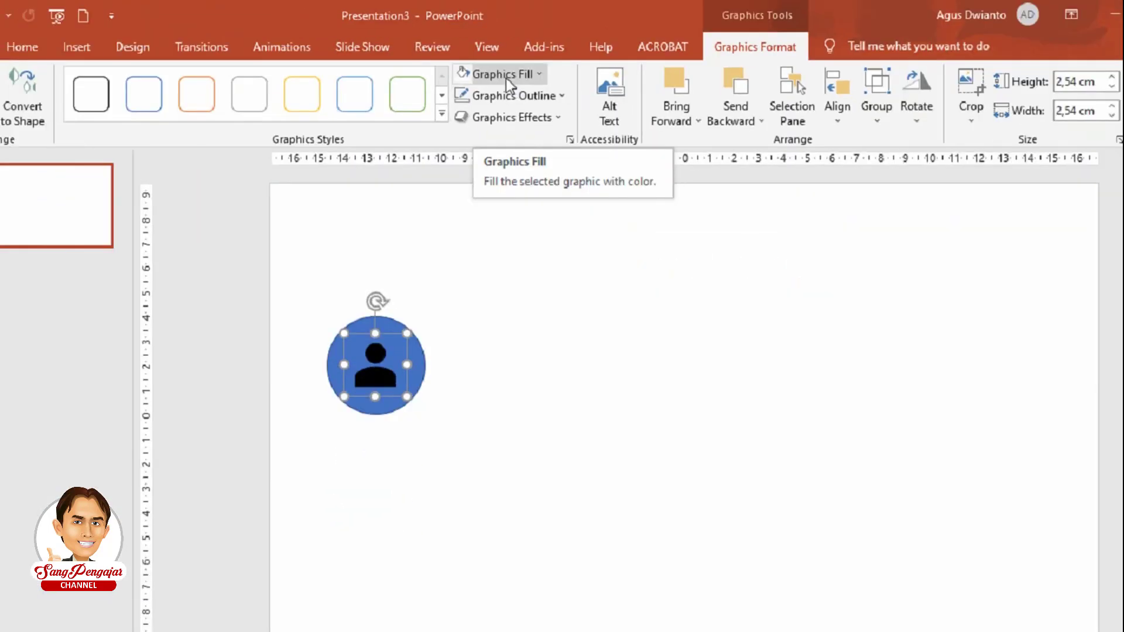
- Fill the person icon inside the blue circle with white from the theme colors
{"action": "left_click", "coordinate": [496, 68]}
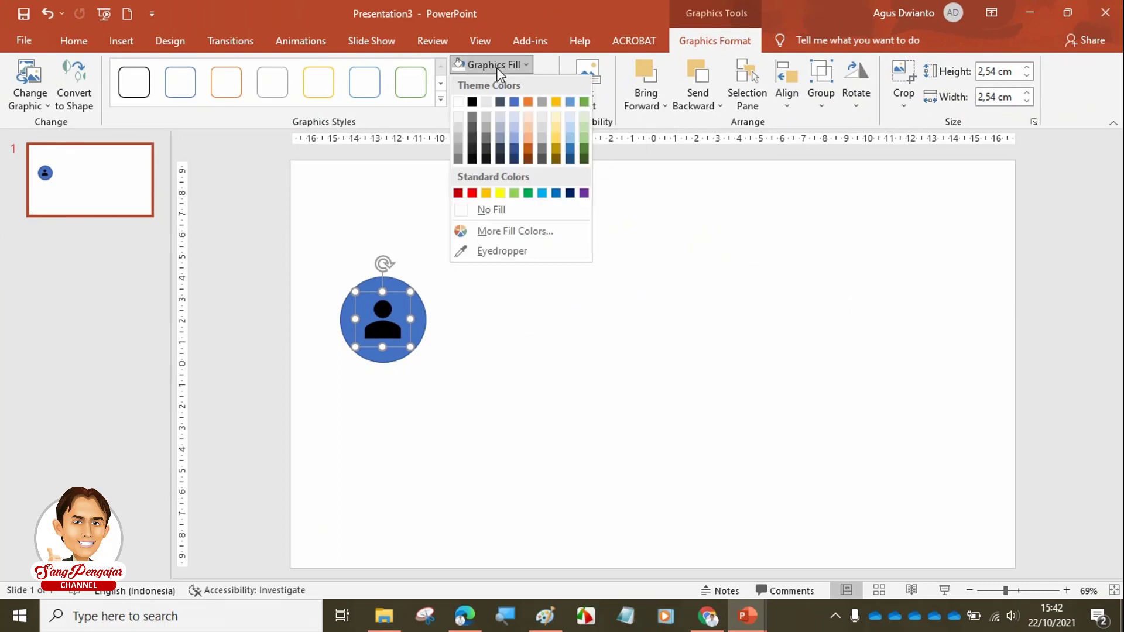
{"action": "left_click", "coordinate": [458, 102]}
{"action": "left_click", "coordinate": [502, 293]}
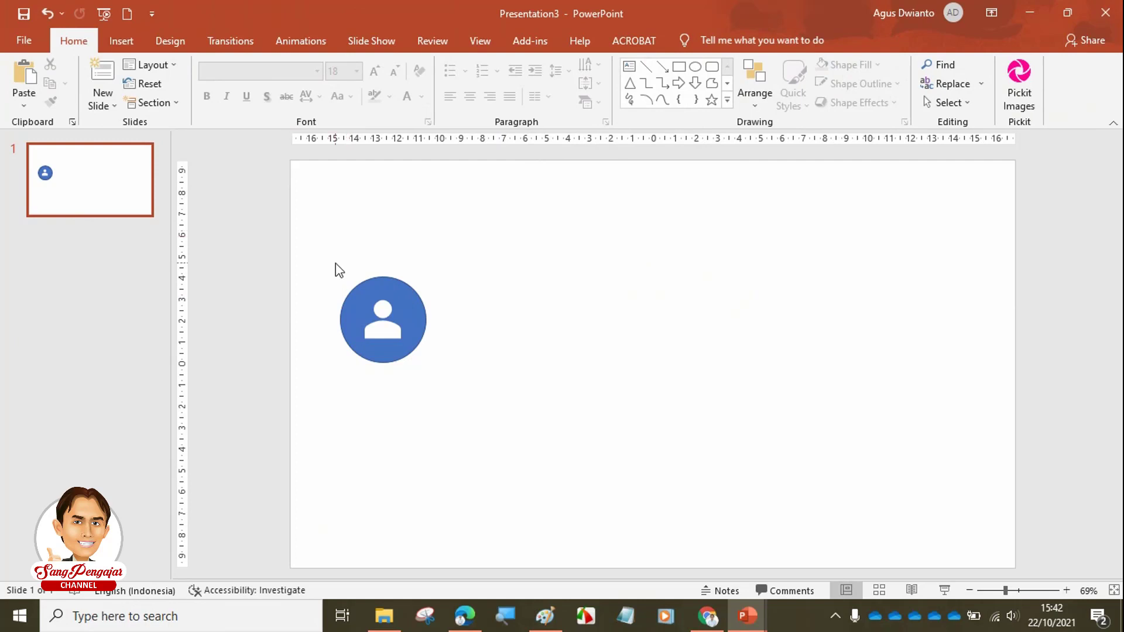
- Duplicate the circle together with its person icon and place the copy about 7 cm to the right of the original
{"action": "left_click_drag", "start_coordinate": [316, 230], "coordinate": [475, 424]}
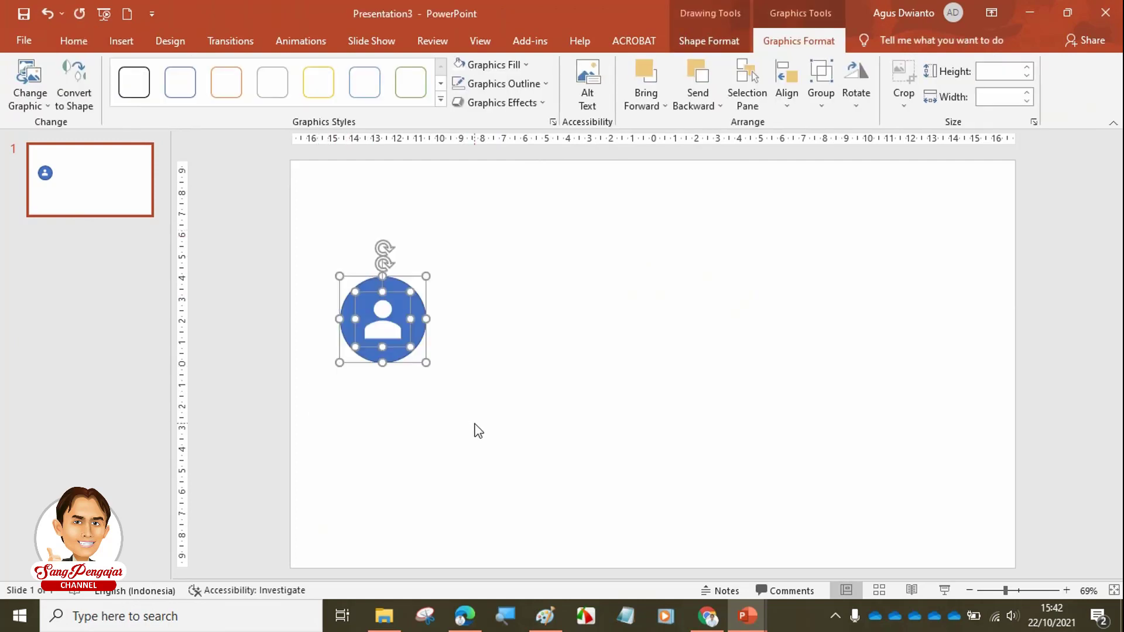
{"action": "key", "text": "ctrl+d"}
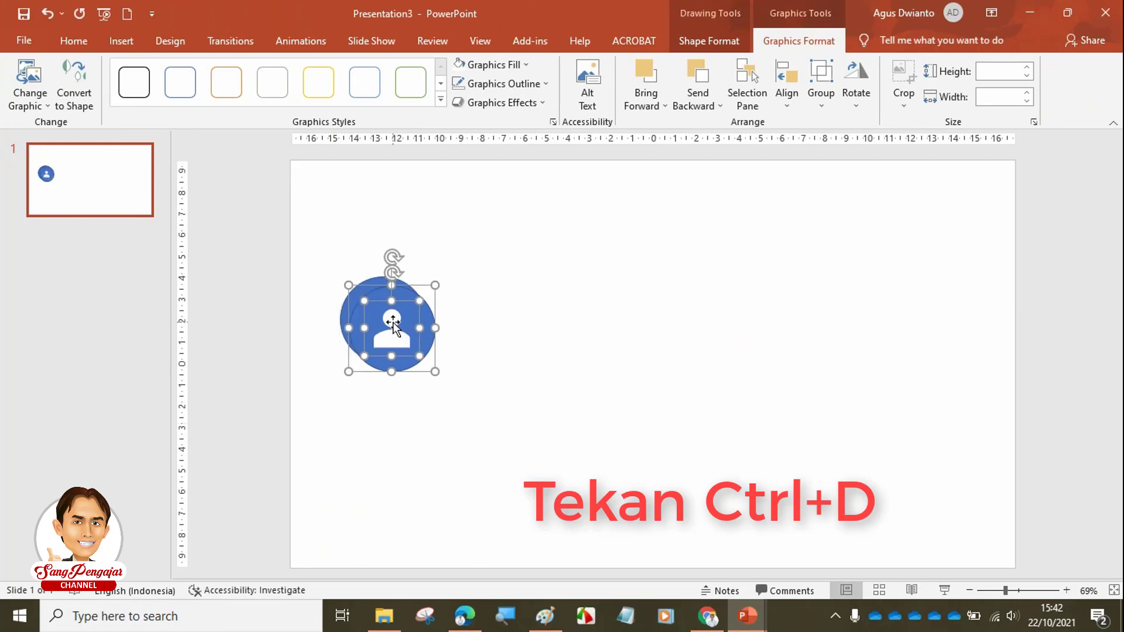
{"action": "left_click_drag", "start_coordinate": [397, 322], "coordinate": [540, 310]}
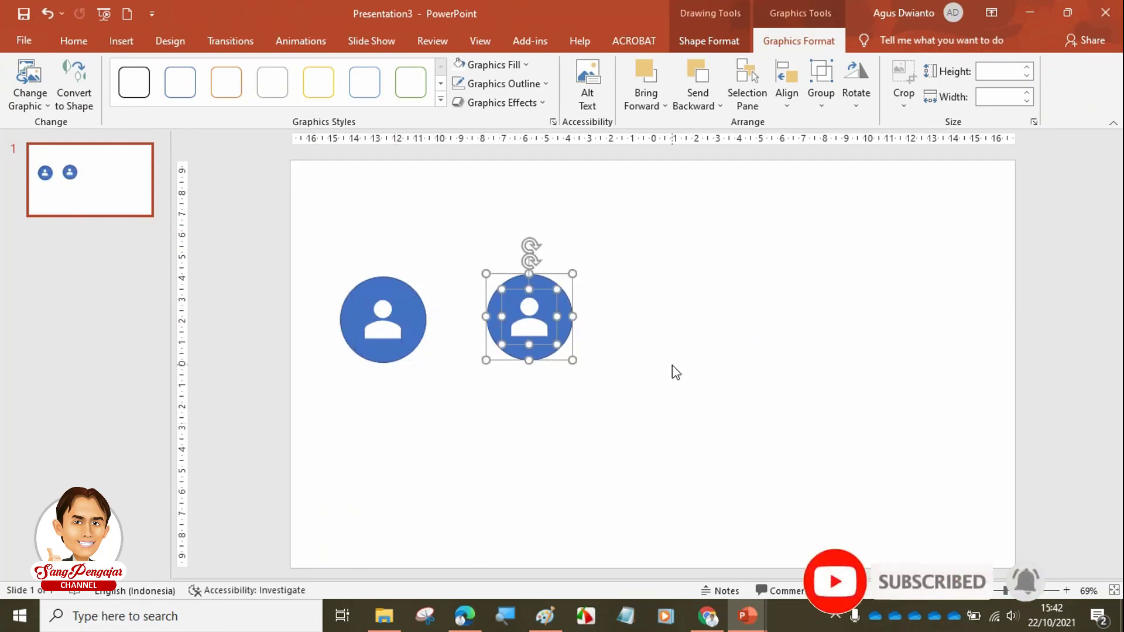
{"action": "left_click", "coordinate": [614, 391]}
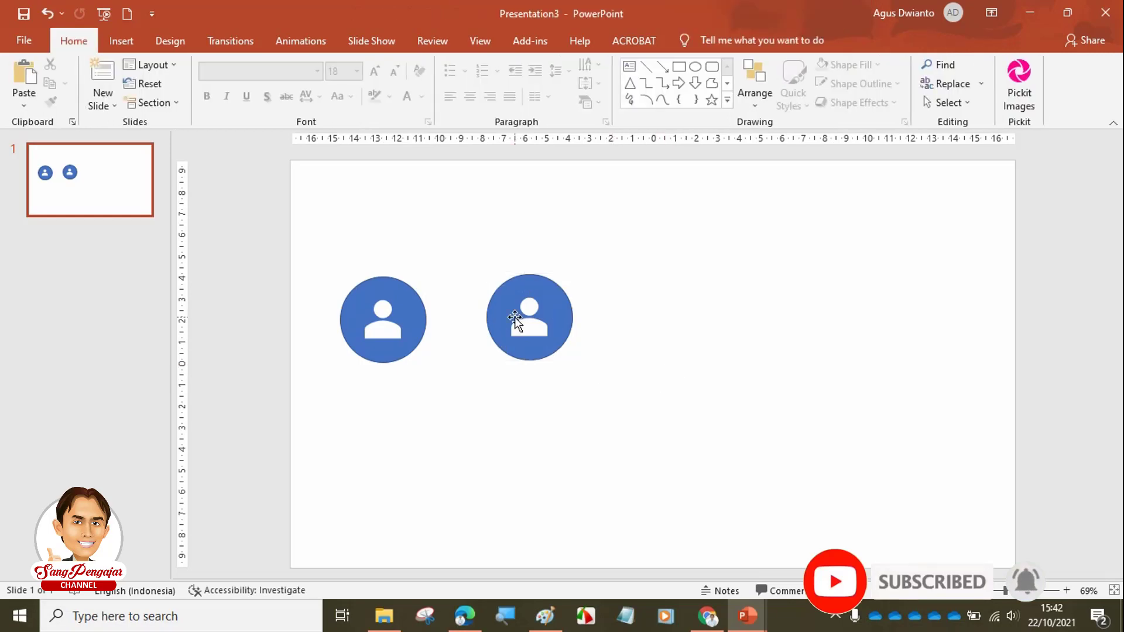
{"action": "left_click", "coordinate": [524, 319]}
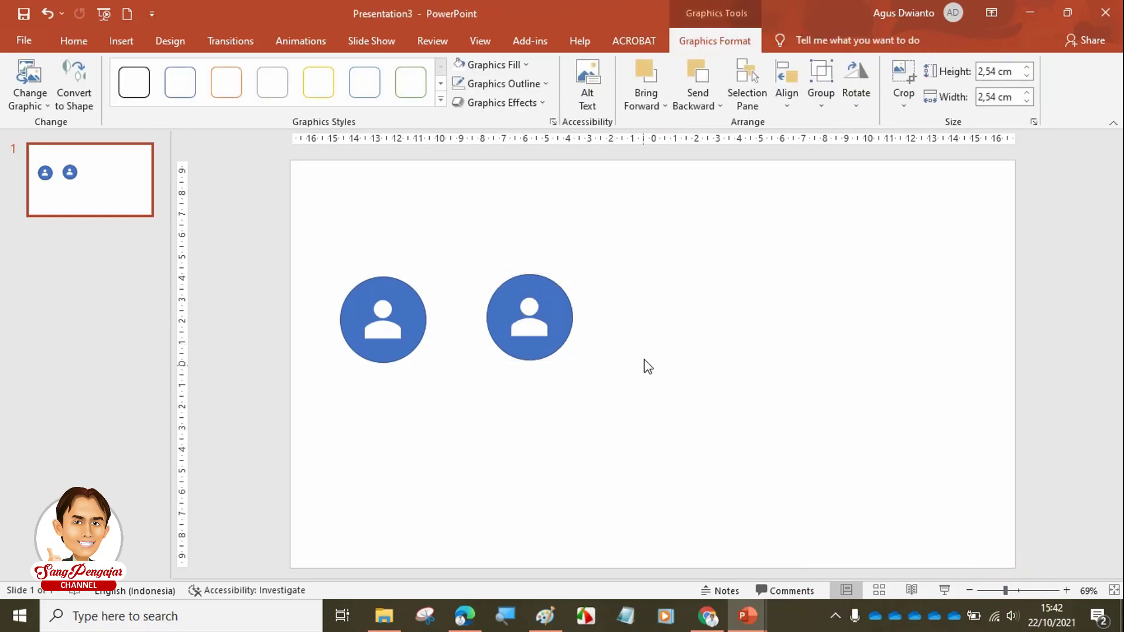
{"action": "left_click", "coordinate": [644, 370]}
{"action": "left_click", "coordinate": [540, 328]}
{"action": "left_click", "coordinate": [587, 437]}
{"action": "left_click", "coordinate": [577, 319]}
{"action": "left_click", "coordinate": [562, 443]}
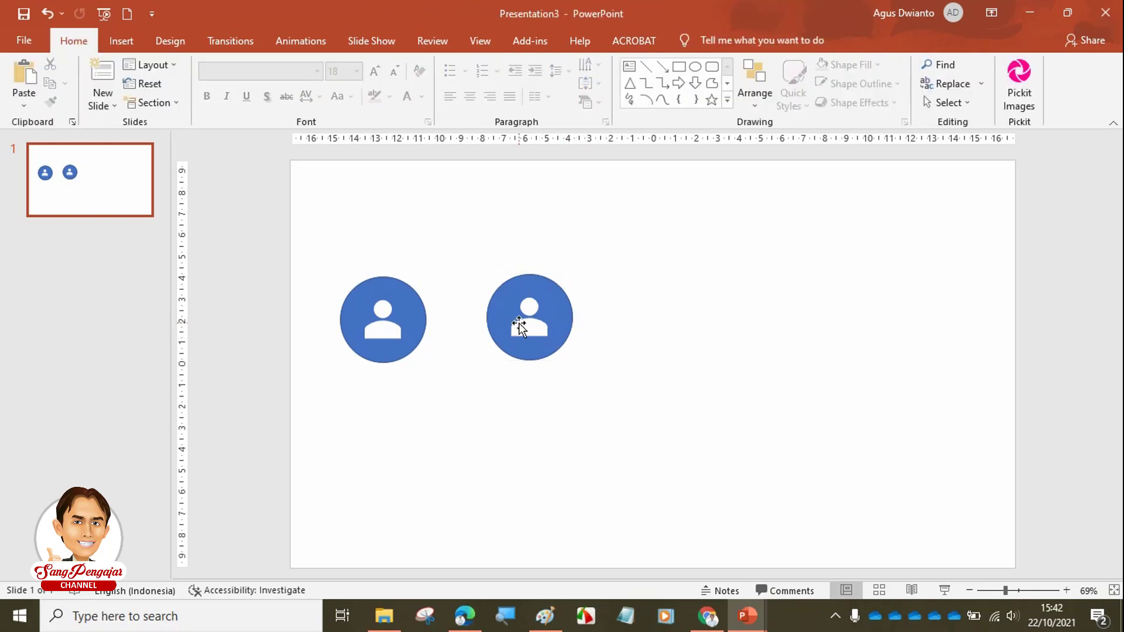
- Replace the person icon in the duplicated circle with the open book icon, found by searching the icon library for "book"
{"action": "left_click", "coordinate": [522, 322]}
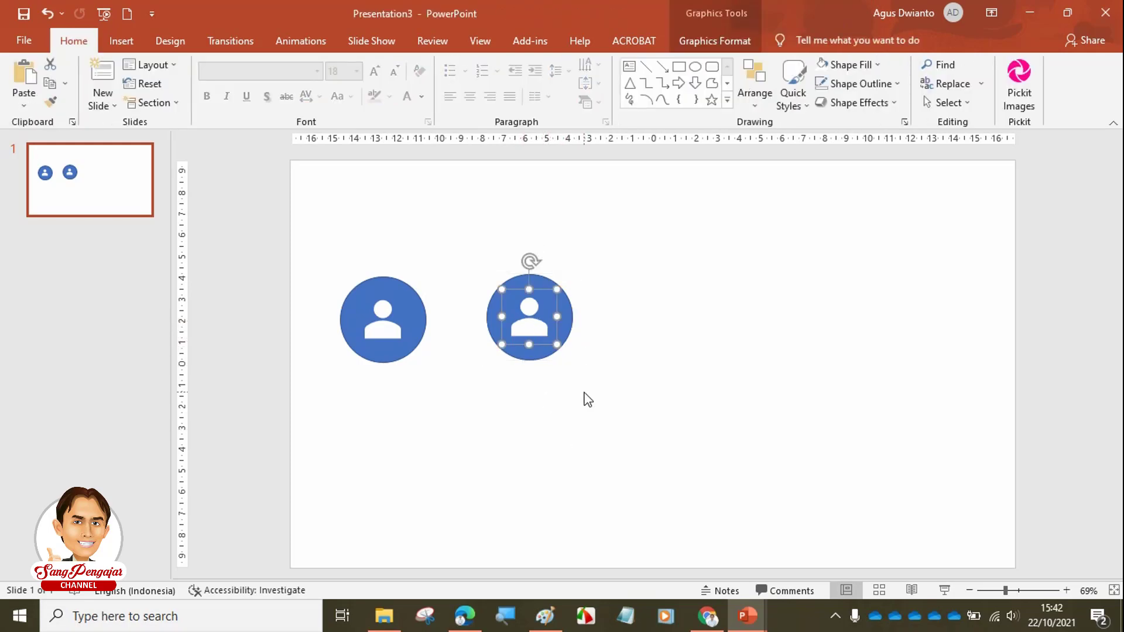
{"action": "key", "text": "shift+F10"}
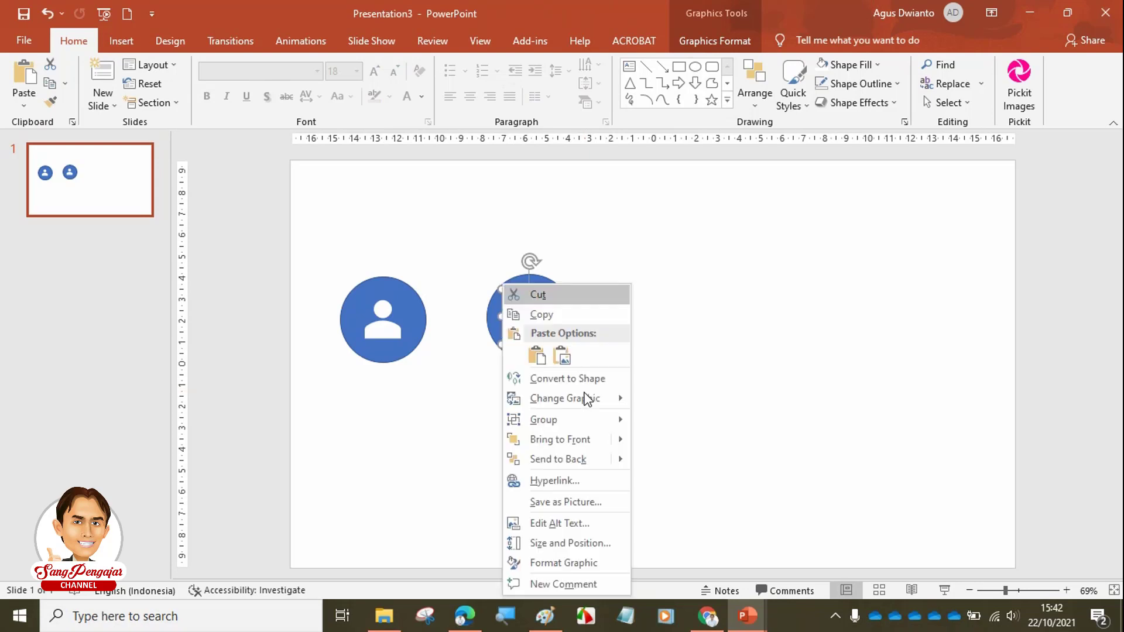
{"action": "mouse_move", "coordinate": [592, 405]}
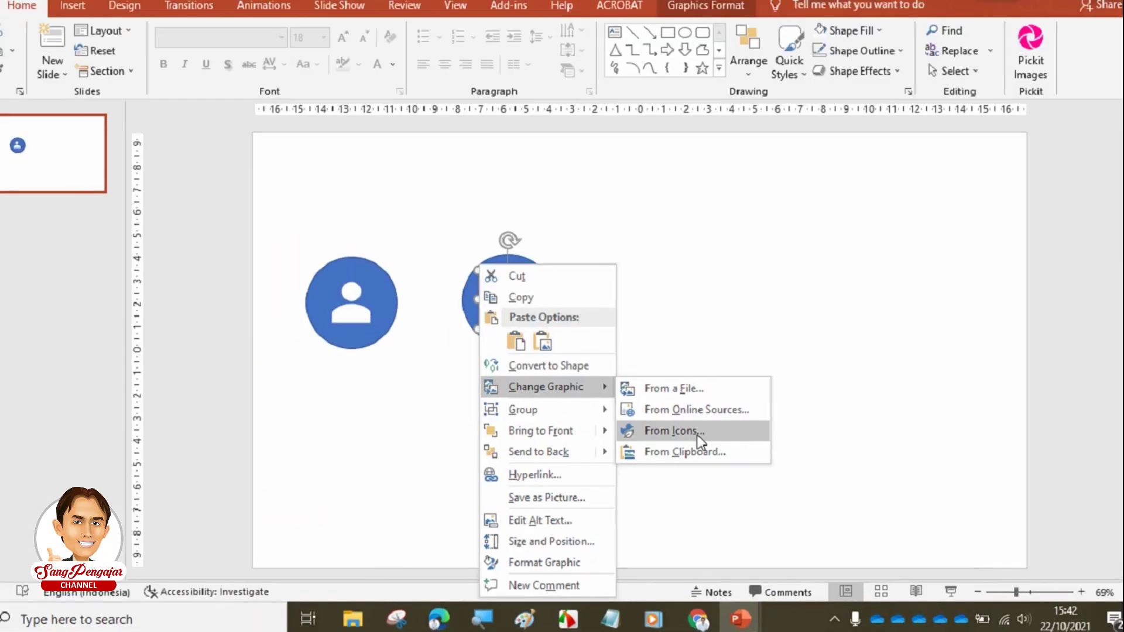
{"action": "left_click", "coordinate": [563, 319]}
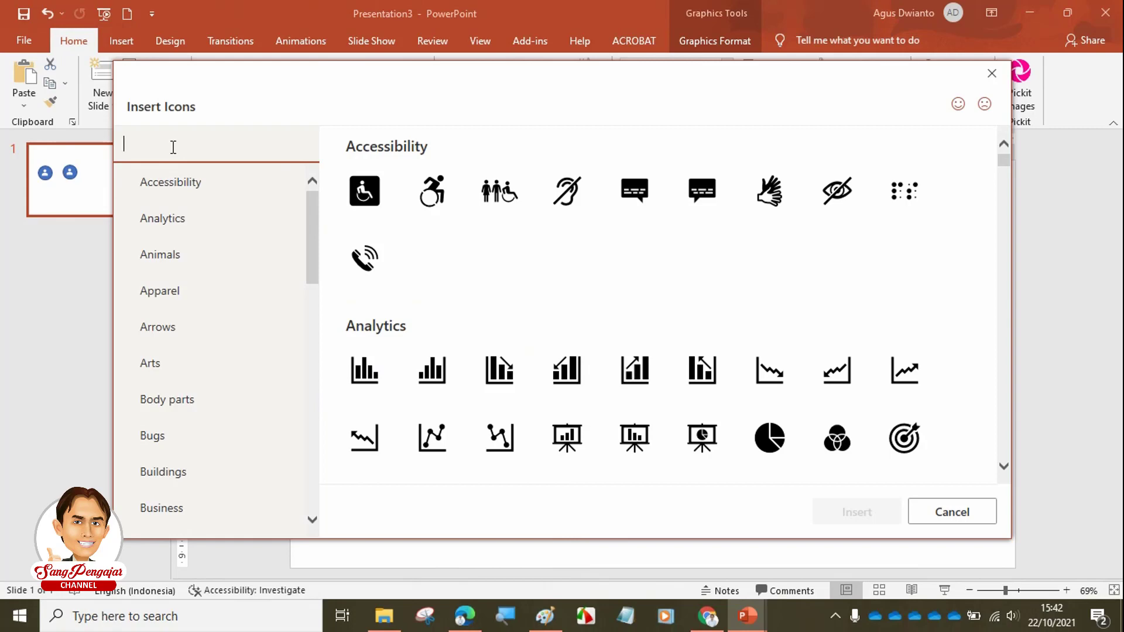
{"action": "type", "text": "book"}
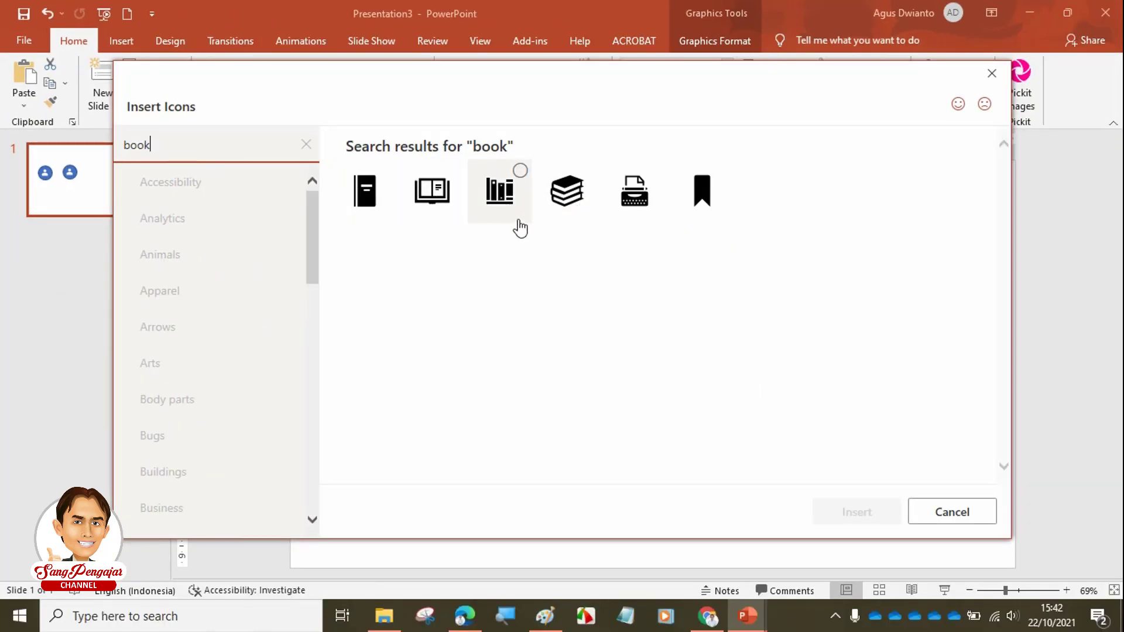
{"action": "left_click", "coordinate": [453, 177]}
{"action": "left_click", "coordinate": [868, 518]}
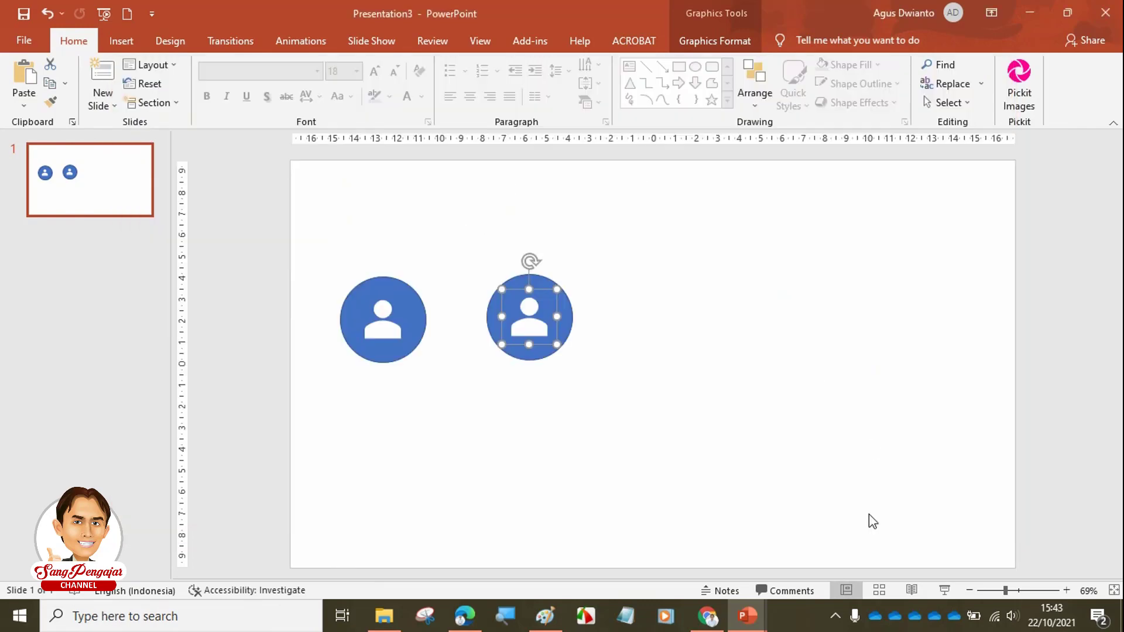
- Replace the clapperboard icon in the middle circle of the lower row with the pencil icon, found by searching the icon library for "pencil"
{"action": "left_click", "coordinate": [612, 427]}
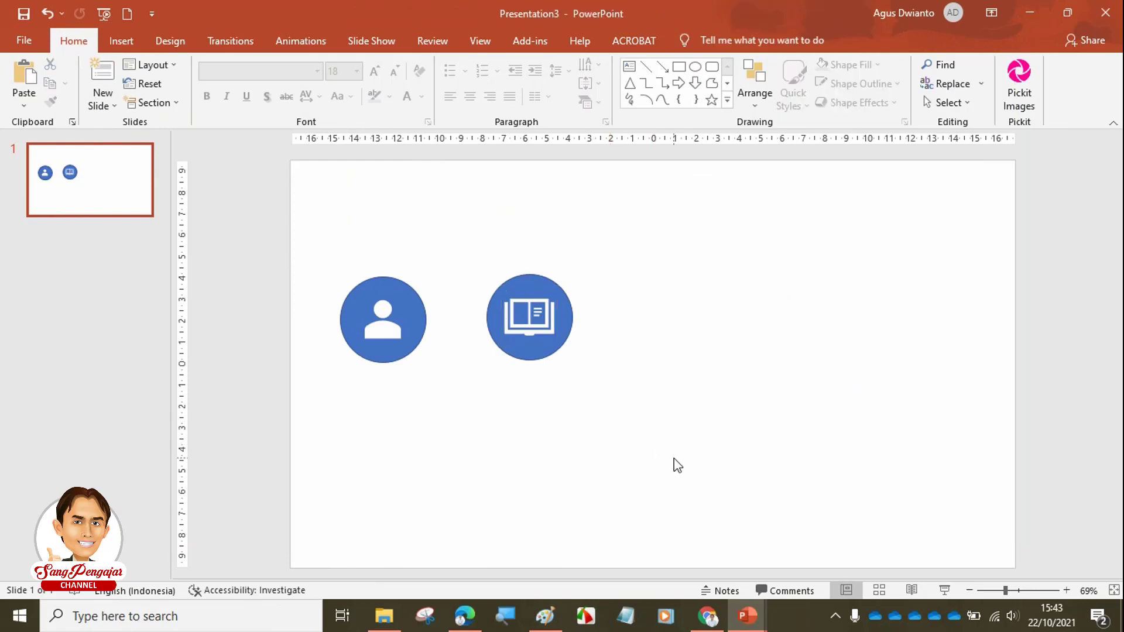
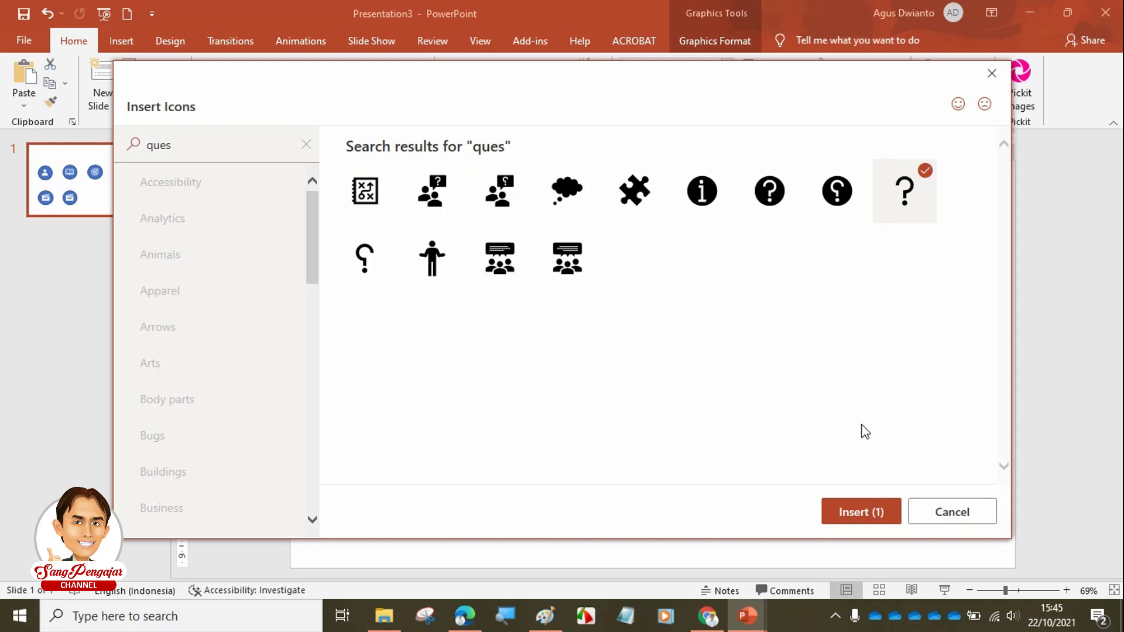
{"action": "left_click", "coordinate": [222, 141]}
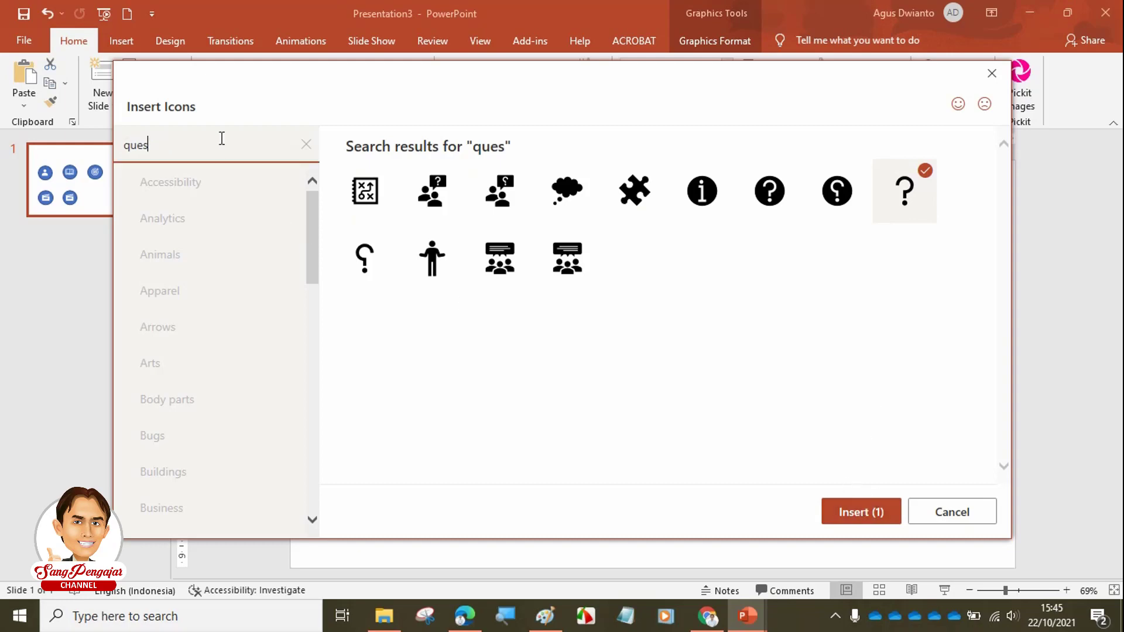
{"action": "key", "text": "ctrl+a"}
{"action": "type", "text": "pe"}
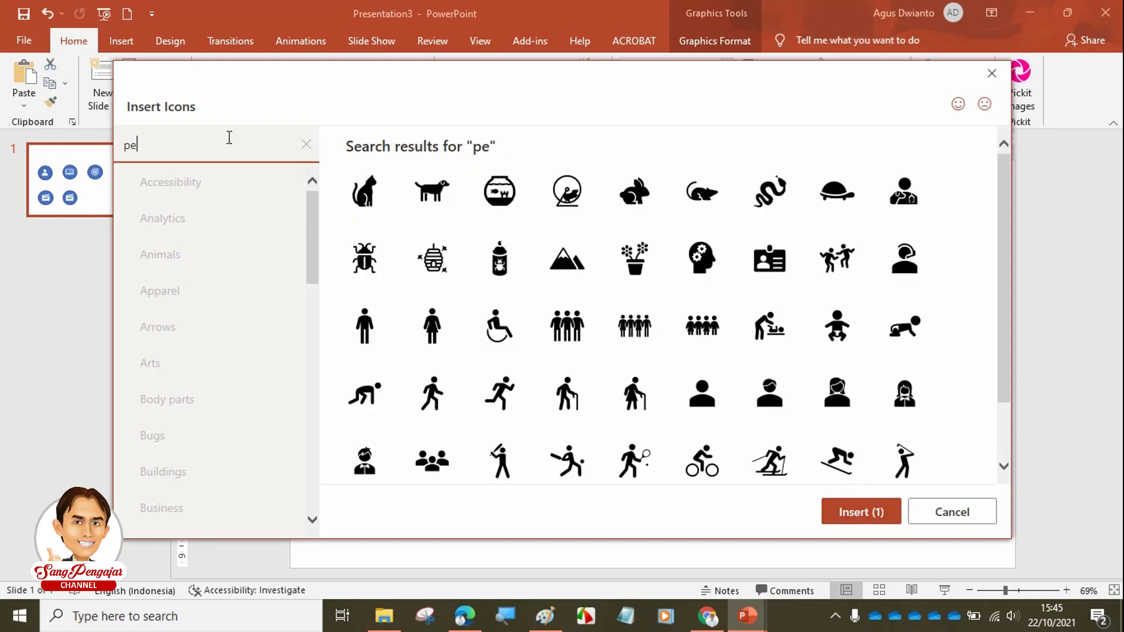
{"action": "type", "text": "ncil"}
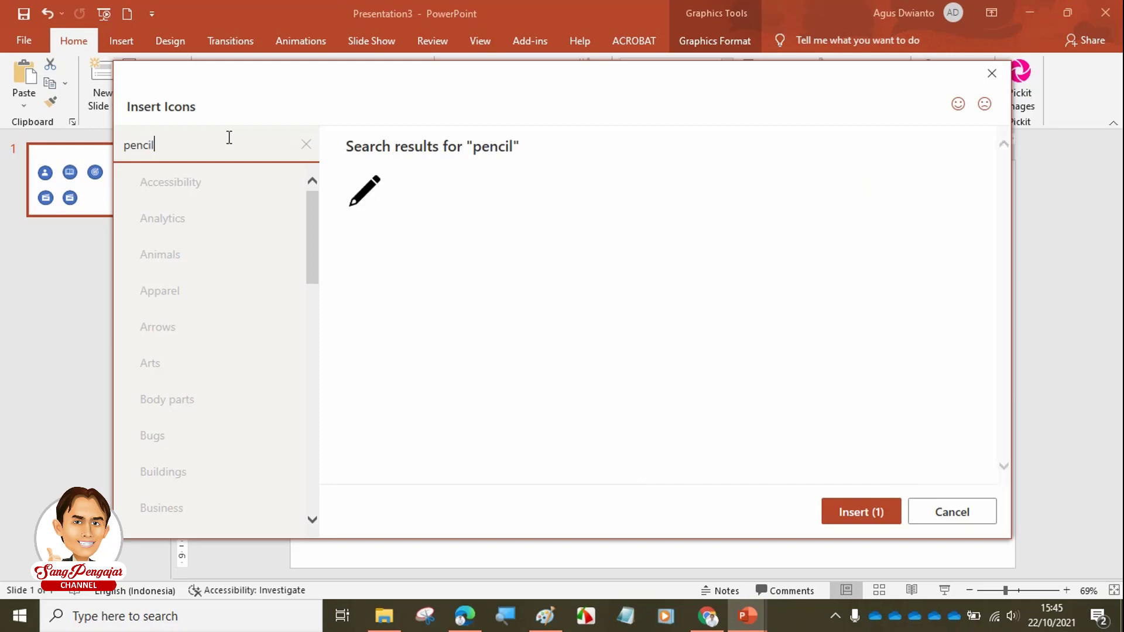
{"action": "left_click", "coordinate": [358, 191]}
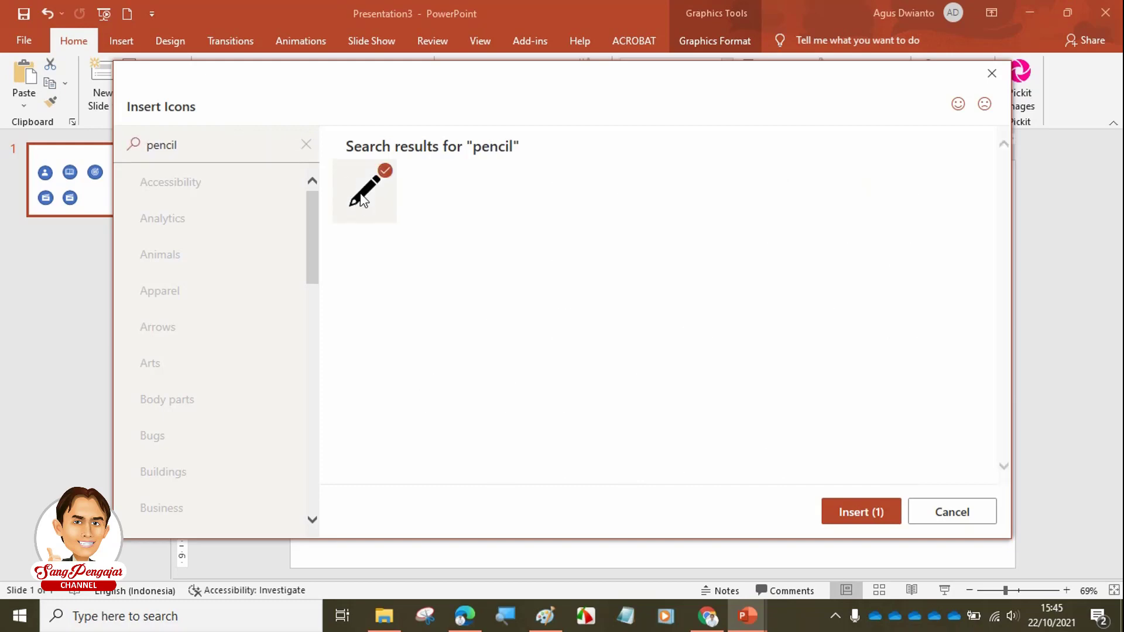
{"action": "left_click", "coordinate": [844, 509]}
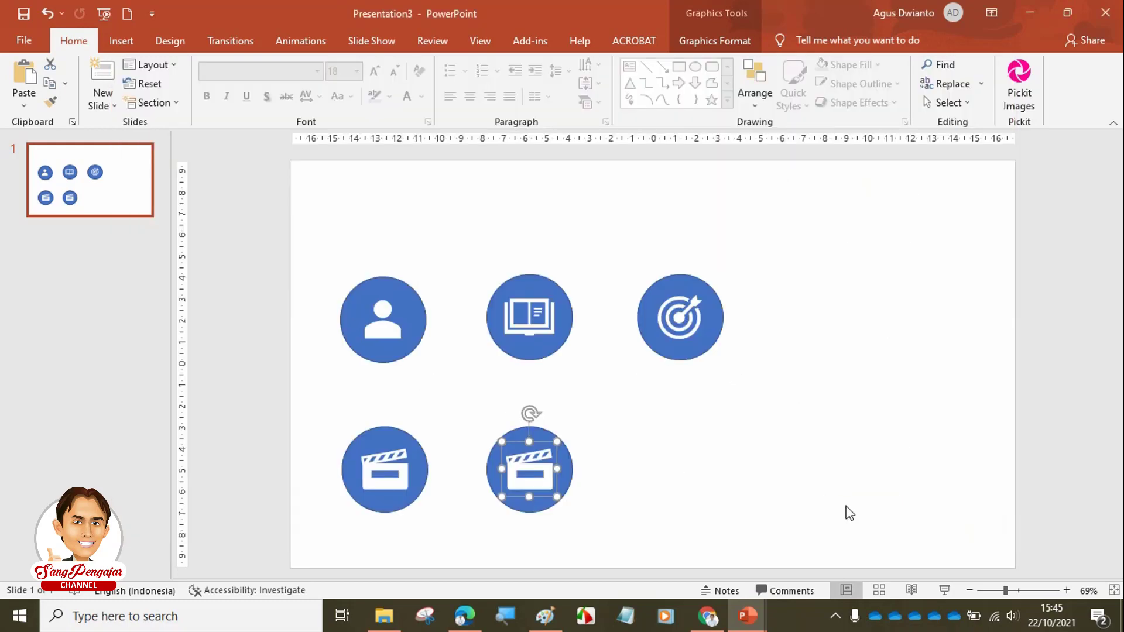
{"action": "left_click", "coordinate": [682, 454]}
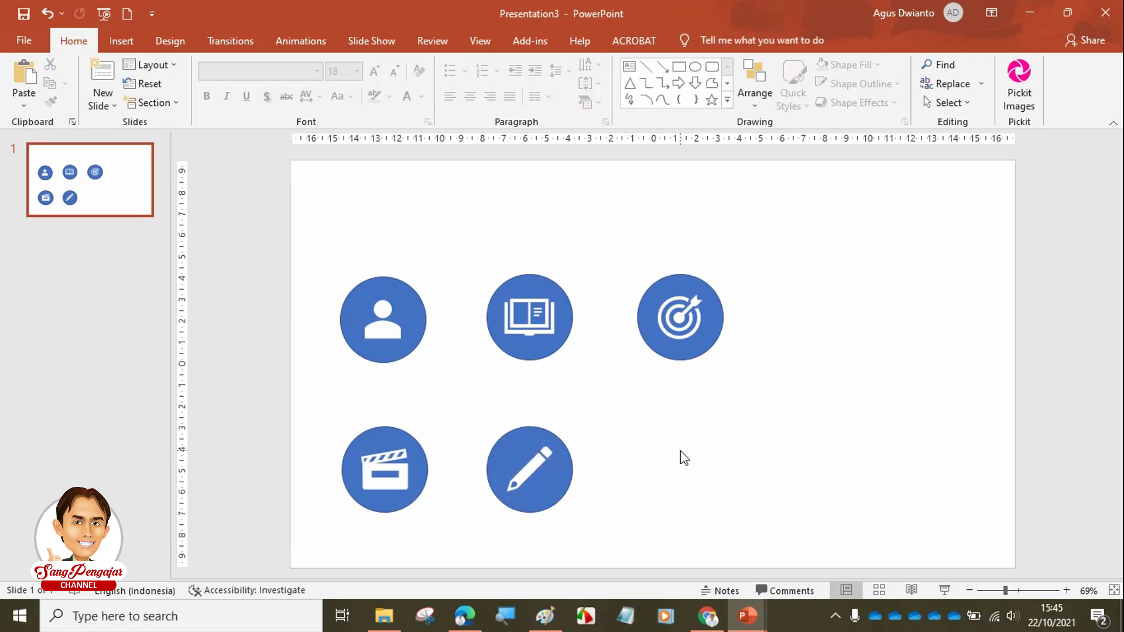
- Duplicate the circle together with its pencil icon and place the copy about 7 cm to the right, level with the original
{"action": "mouse_move", "coordinate": [637, 537]}
{"action": "left_mouse_down"}
{"action": "mouse_move", "coordinate": [453, 421]}
{"action": "mouse_move", "coordinate": [454, 399]}
{"action": "left_mouse_up"}
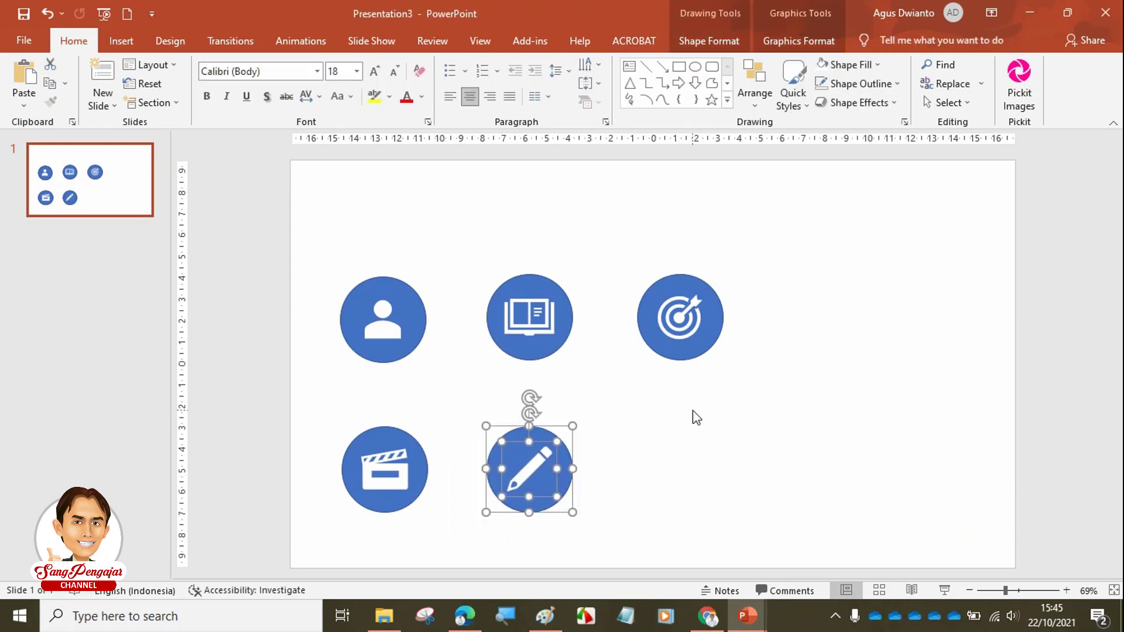
{"action": "key", "text": "ctrl+g"}
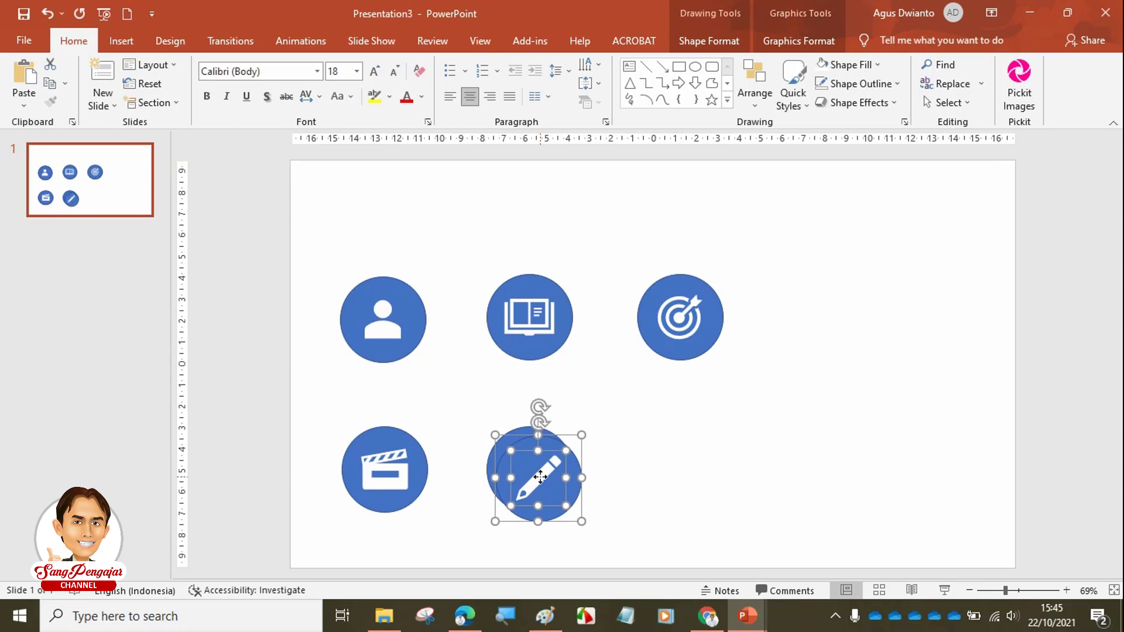
{"action": "left_click_drag", "start_coordinate": [533, 463], "coordinate": [686, 463]}
{"action": "left_click", "coordinate": [767, 467]}
- Replace the pencil icon in the duplicated circle with the row of standing books icon, found by searching the icon library for "book"
{"action": "left_click", "coordinate": [688, 465]}
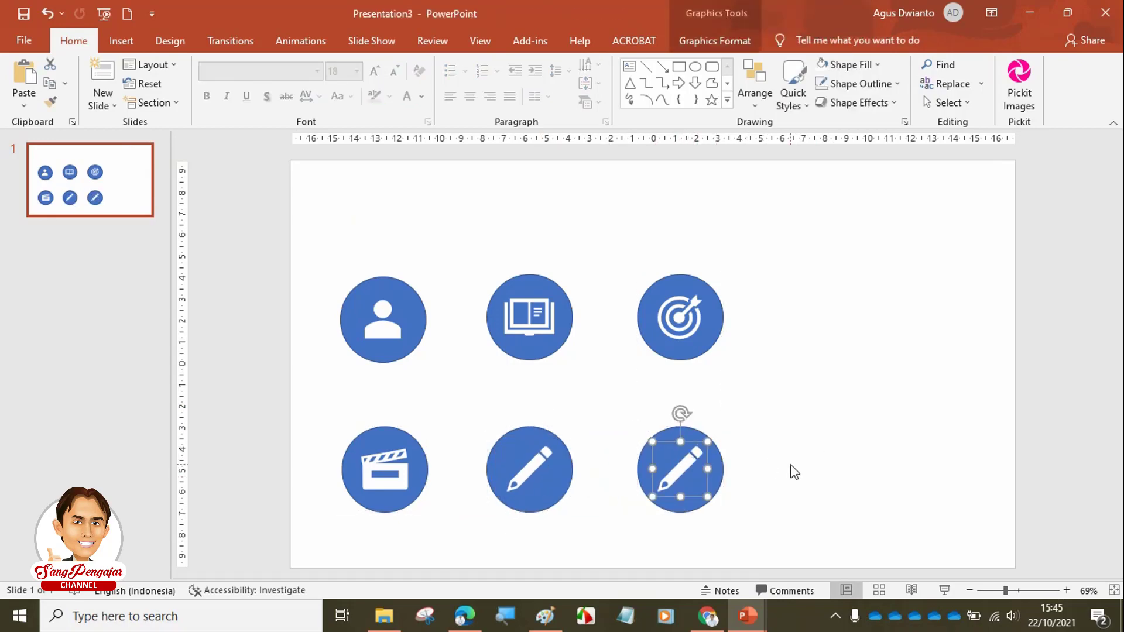
{"action": "right_click", "coordinate": [656, 443]}
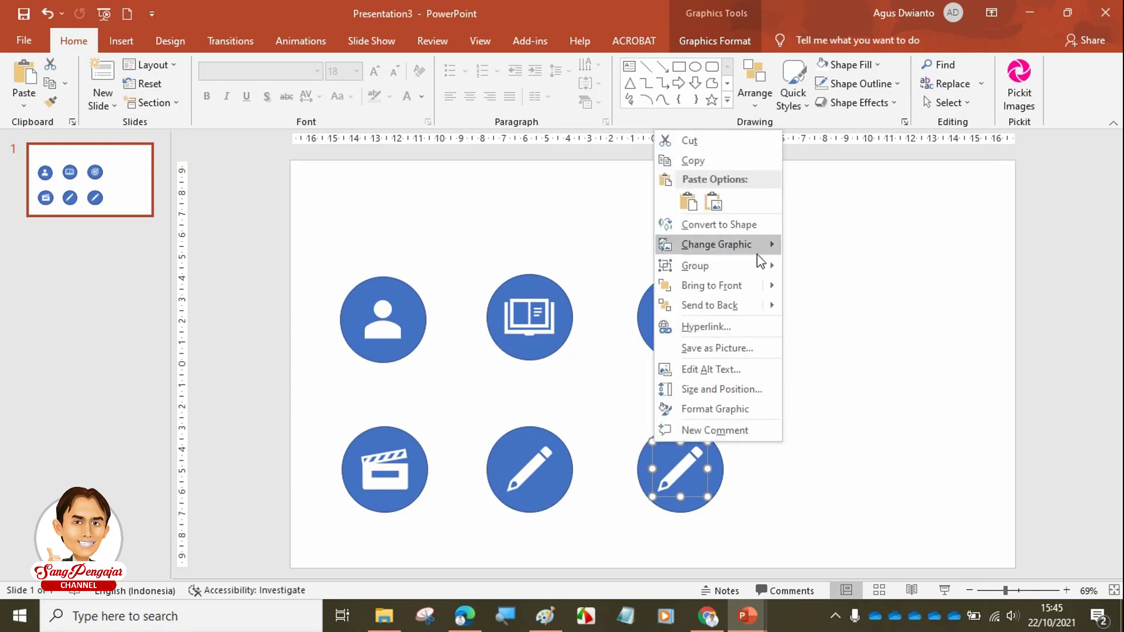
{"action": "mouse_move", "coordinate": [757, 249]}
{"action": "left_click", "coordinate": [837, 285]}
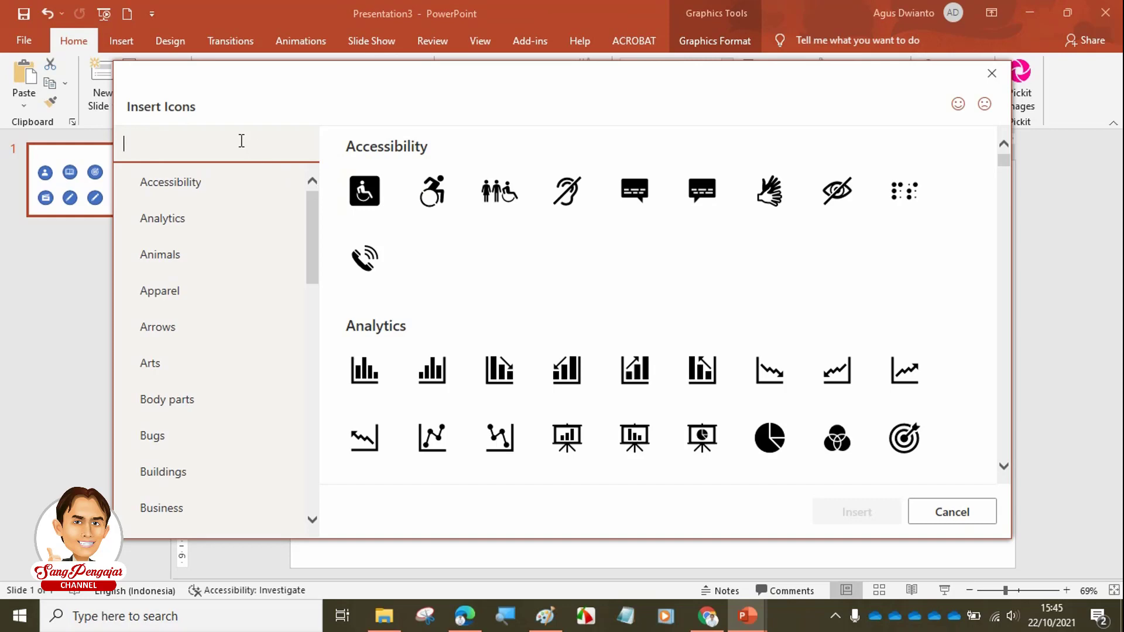
{"action": "type", "text": "book"}
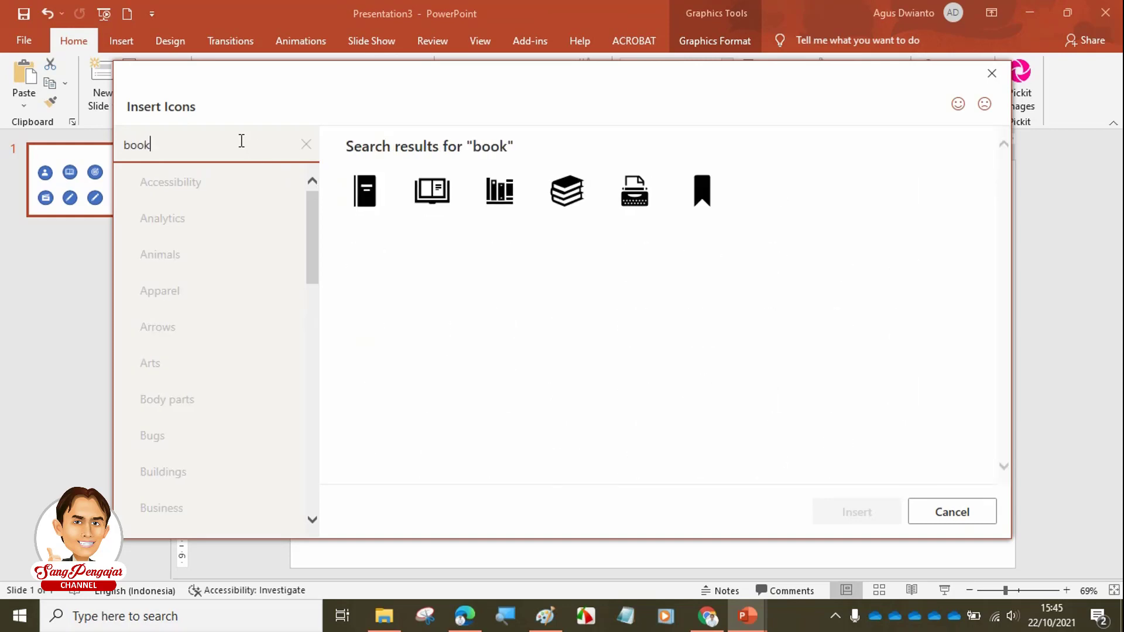
{"action": "left_click", "coordinate": [500, 189]}
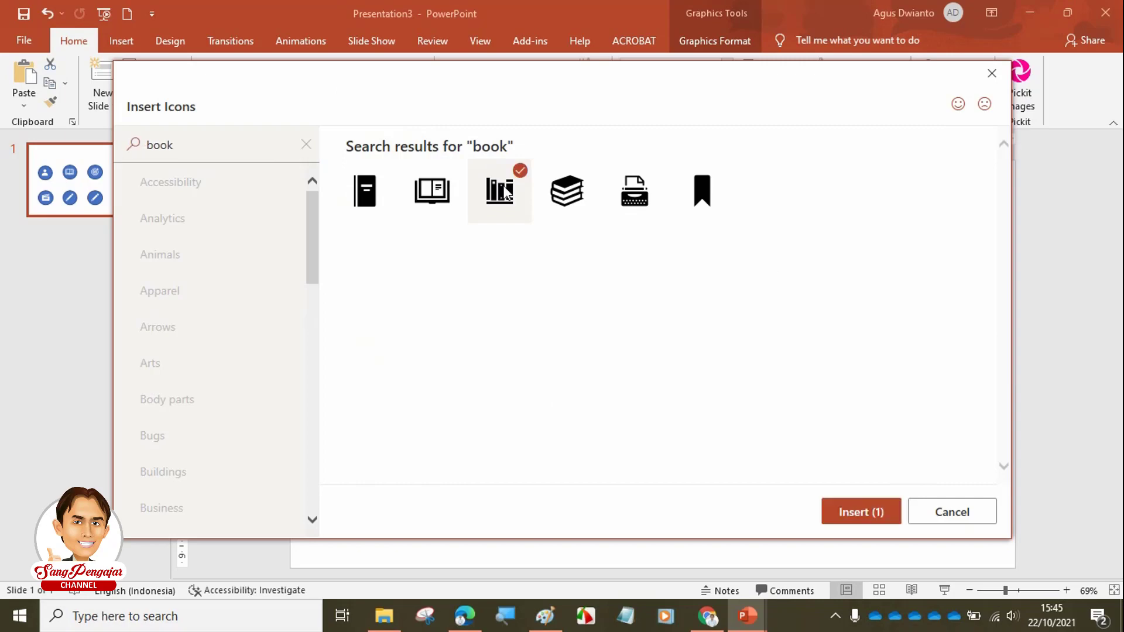
{"action": "left_click", "coordinate": [876, 512]}
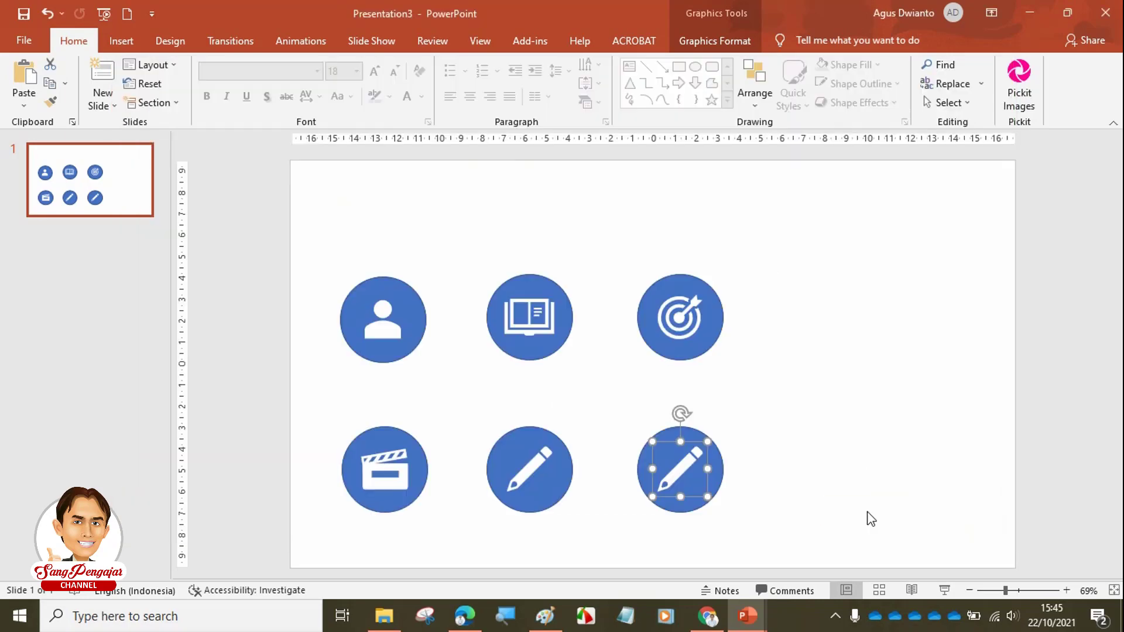
{"action": "left_click", "coordinate": [807, 456]}
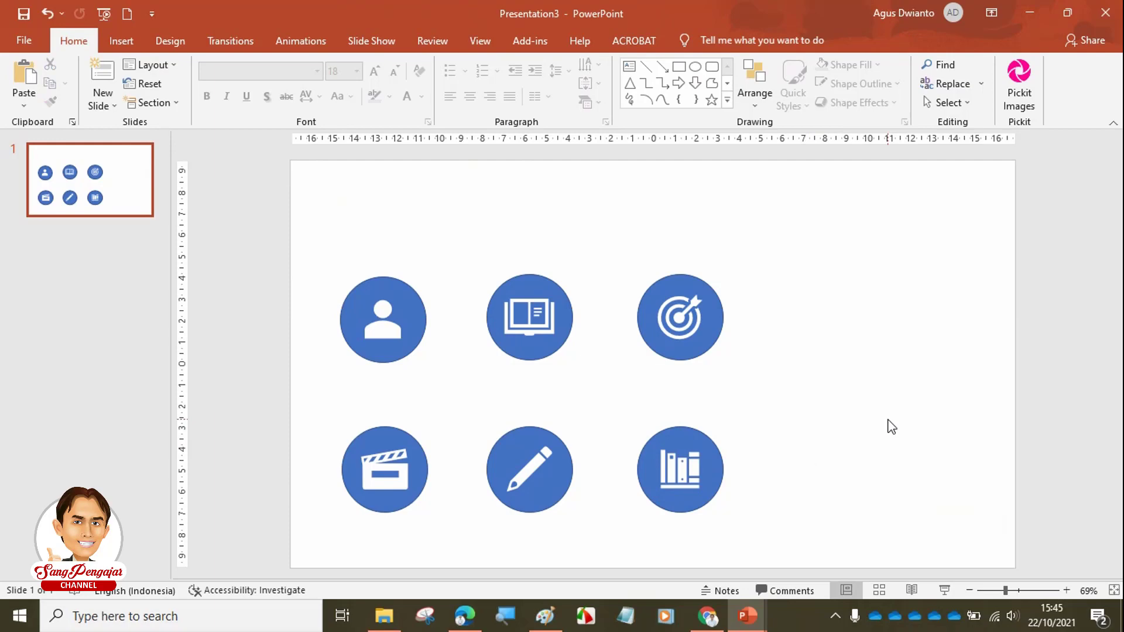
- Select the person circle together with its icon and start saving the selection as a picture
{"action": "left_click", "coordinate": [356, 293]}
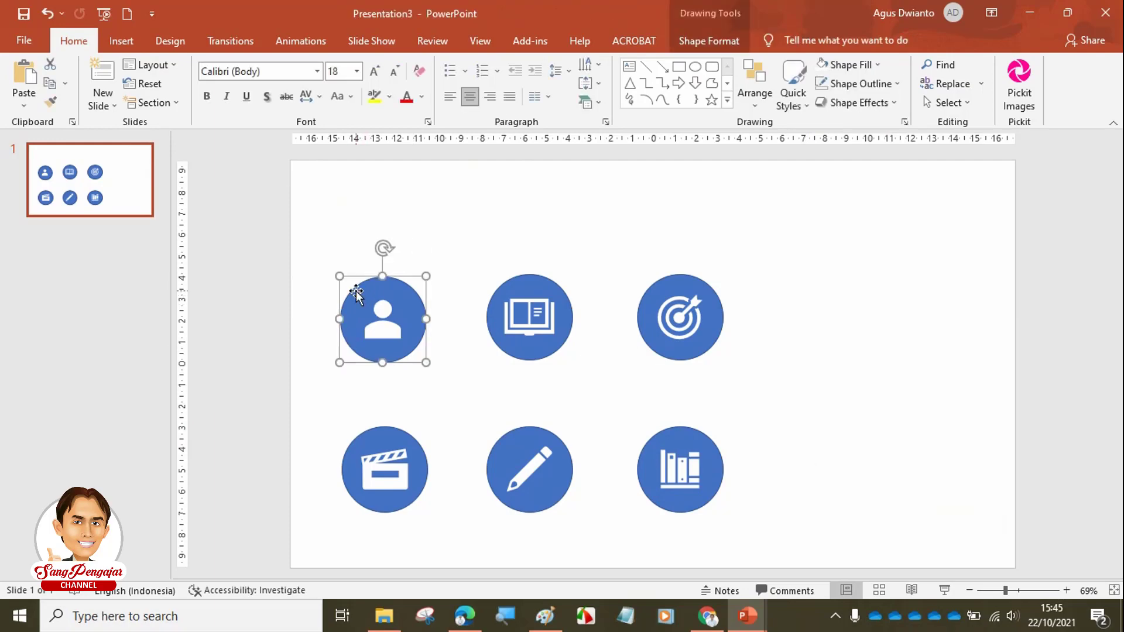
{"action": "left_click", "coordinate": [392, 331]}
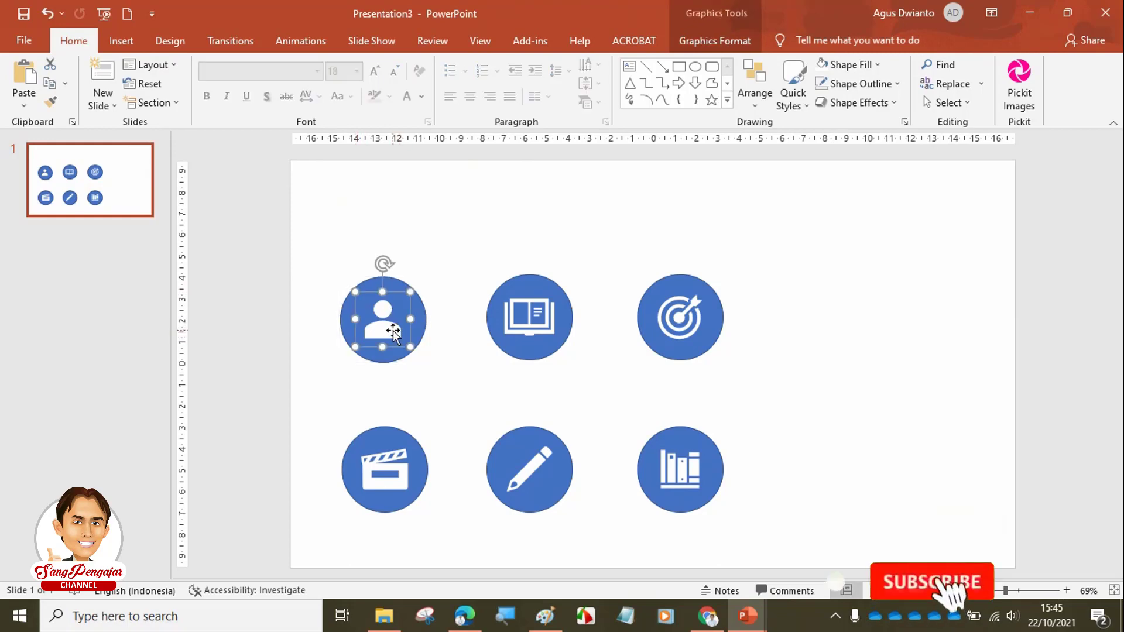
{"action": "left_click", "coordinate": [404, 240]}
{"action": "mouse_move", "coordinate": [303, 248]}
{"action": "left_mouse_down"}
{"action": "mouse_move", "coordinate": [383, 250]}
{"action": "mouse_move", "coordinate": [455, 377]}
{"action": "mouse_move", "coordinate": [457, 405]}
{"action": "mouse_move", "coordinate": [467, 402]}
{"action": "left_mouse_up"}
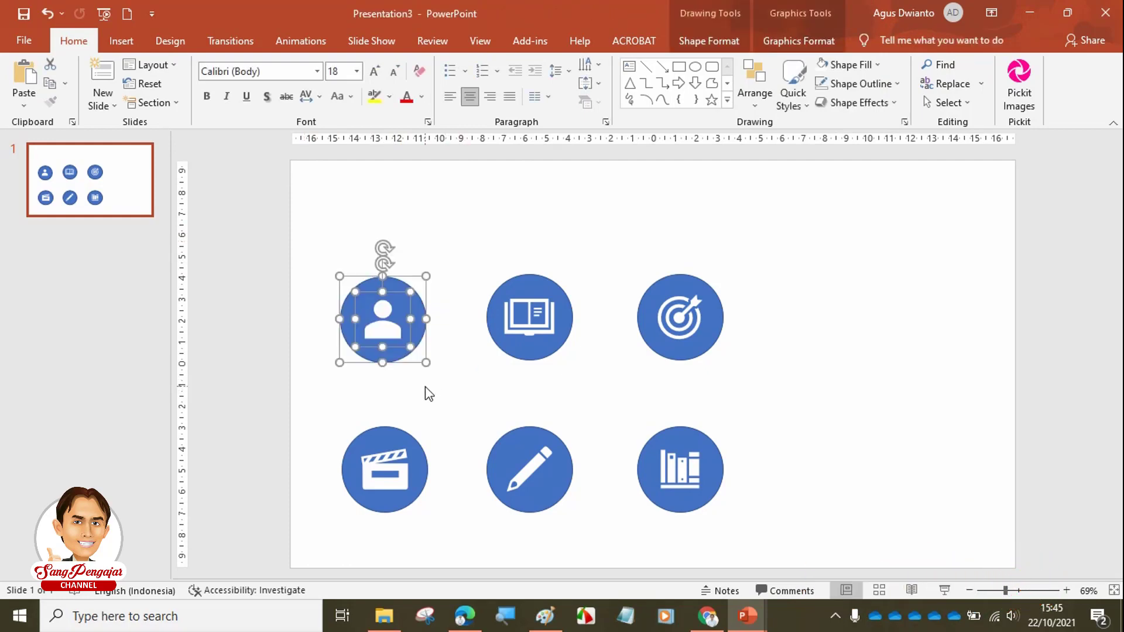
{"action": "right_click", "coordinate": [428, 393]}
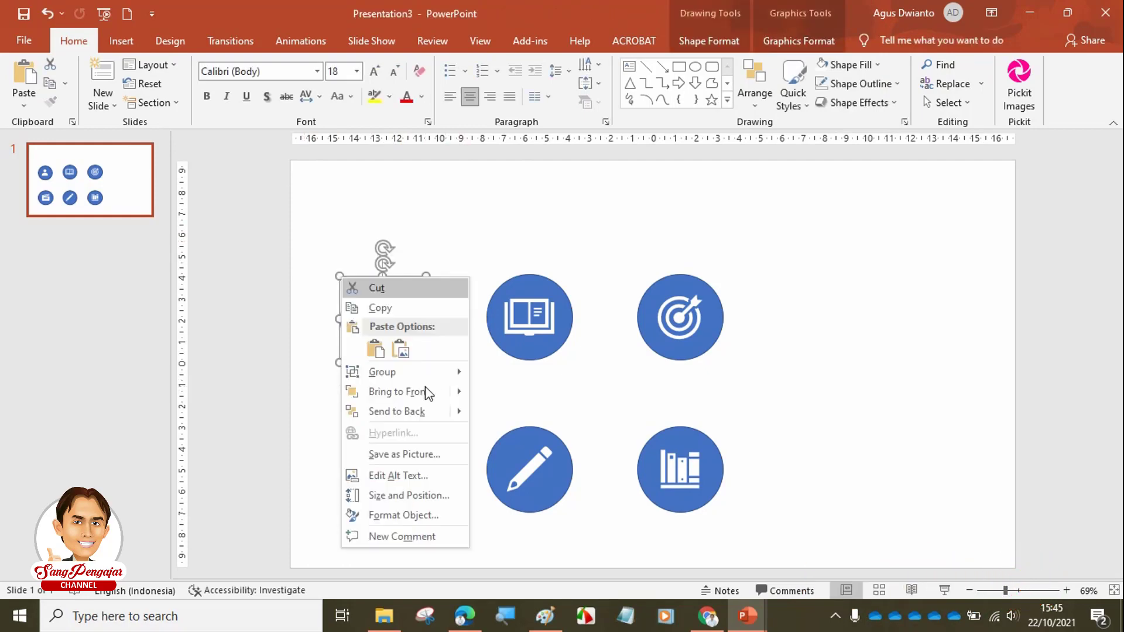
{"action": "left_click", "coordinate": [419, 457]}
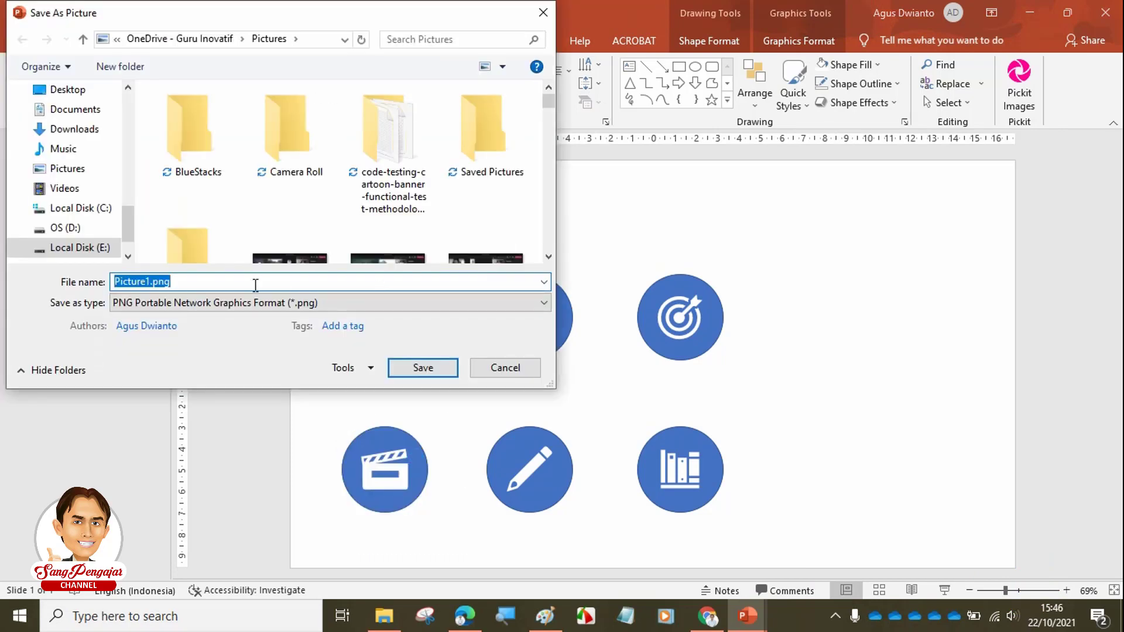
- Set the save location to Data 1 > I am a TEACHER > Diklat Media IPA on Local Disk (E:)
{"action": "left_click", "coordinate": [102, 249]}
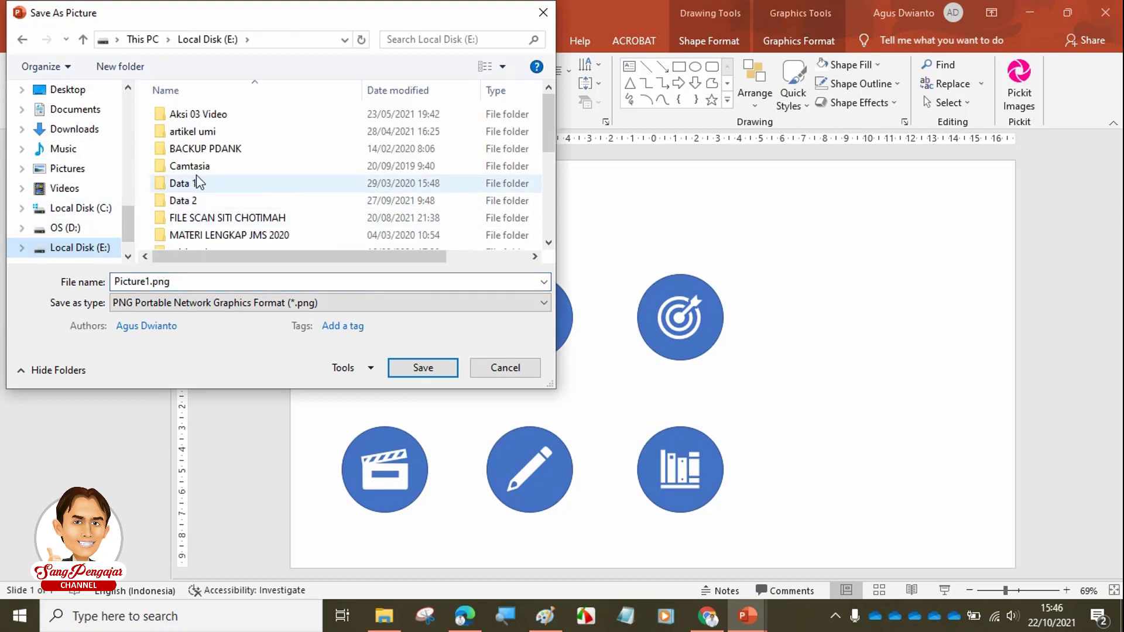
{"action": "left_click", "coordinate": [196, 176]}
{"action": "double_click", "coordinate": [197, 179]}
{"action": "double_click", "coordinate": [212, 167]}
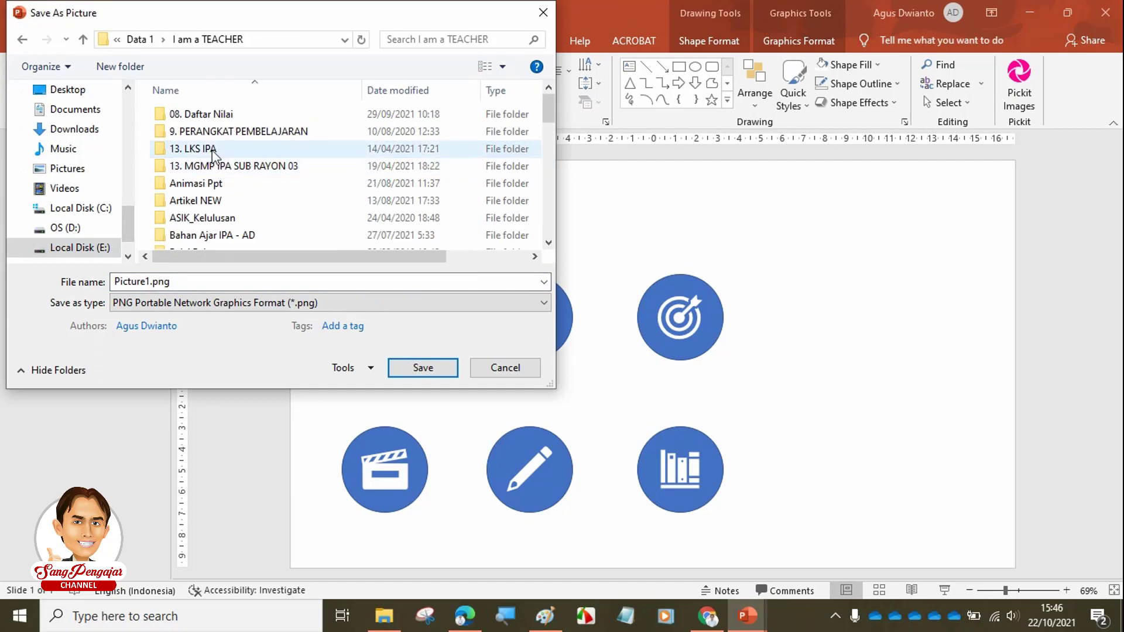
{"action": "left_click", "coordinate": [213, 151]}
{"action": "key", "text": "d"}
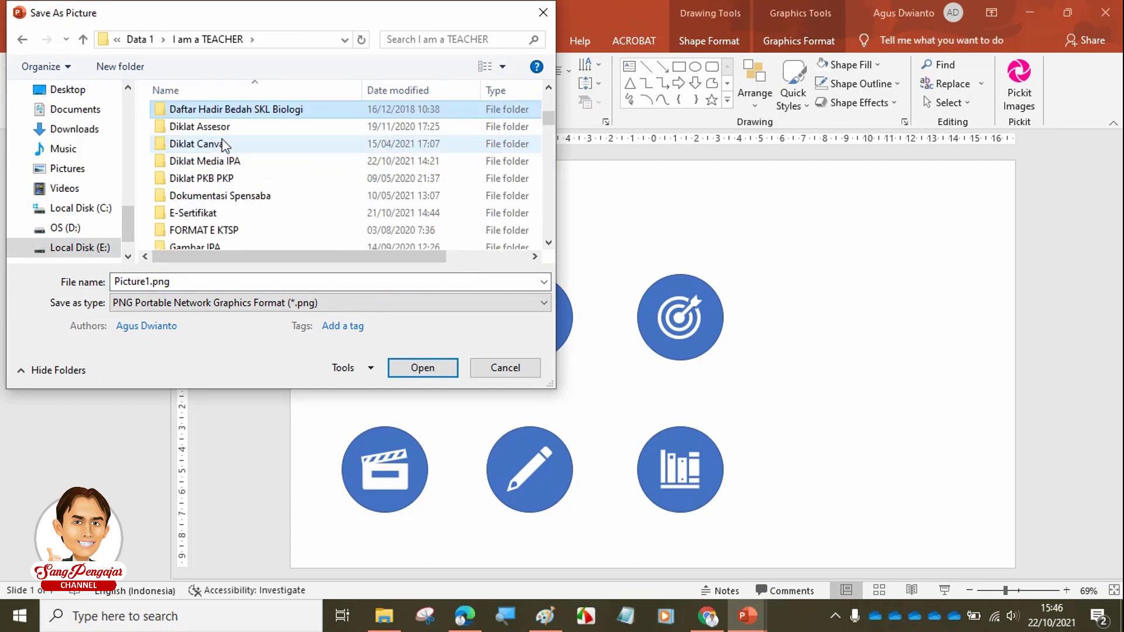
{"action": "double_click", "coordinate": [261, 162]}
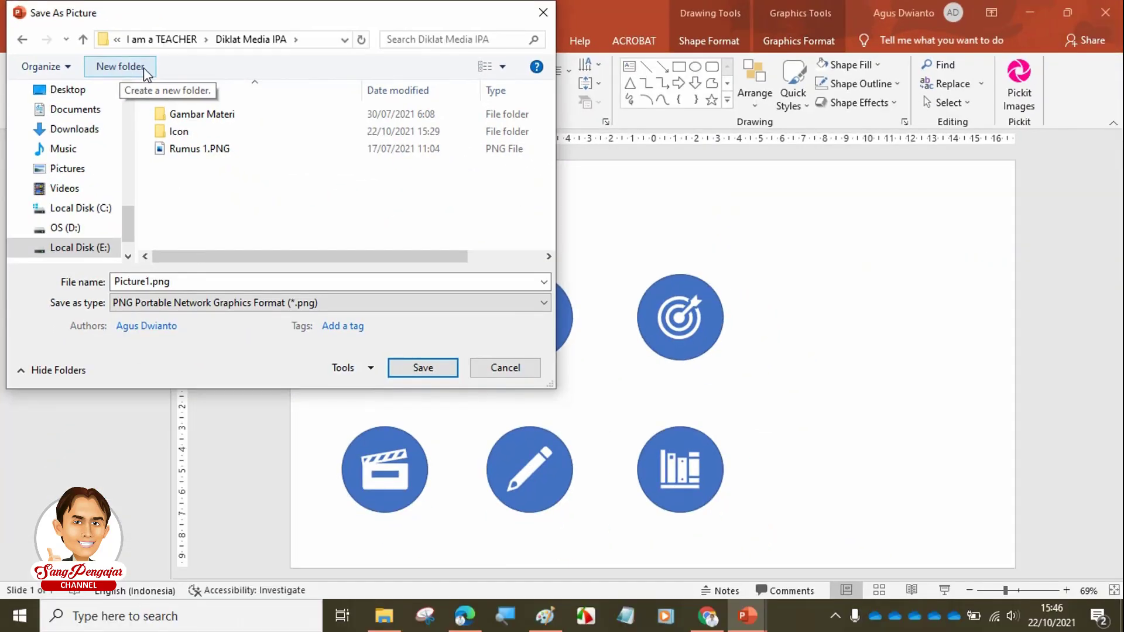
- Create a new folder named Tombol inside Diklat Media IPA and open it as the save location
{"action": "left_click", "coordinate": [144, 69]}
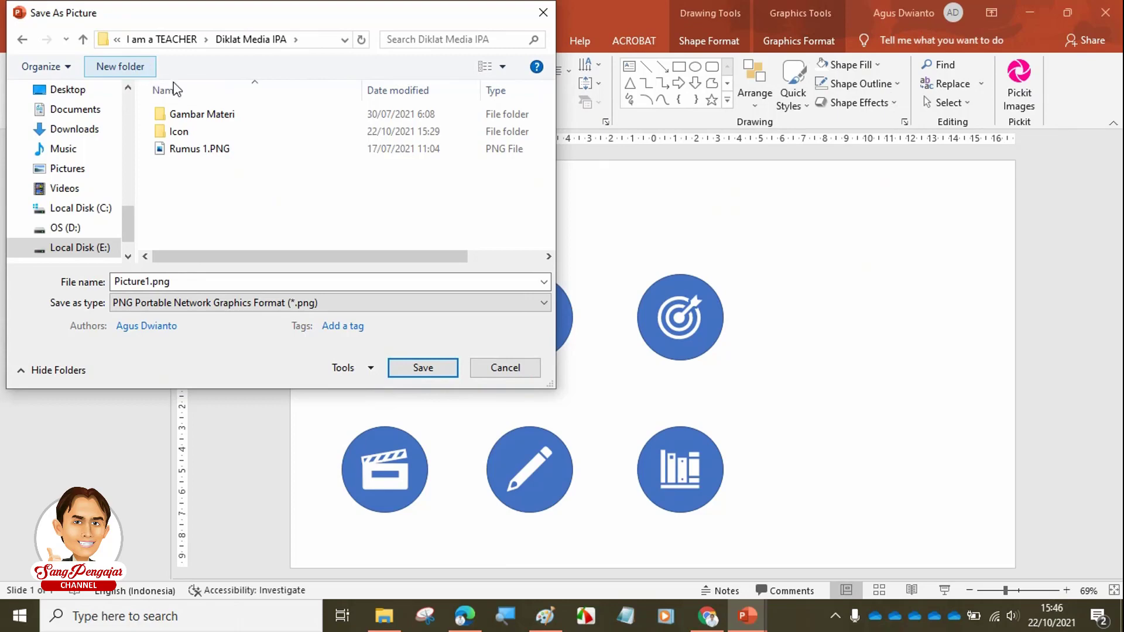
{"action": "key", "text": "BackSpace"}
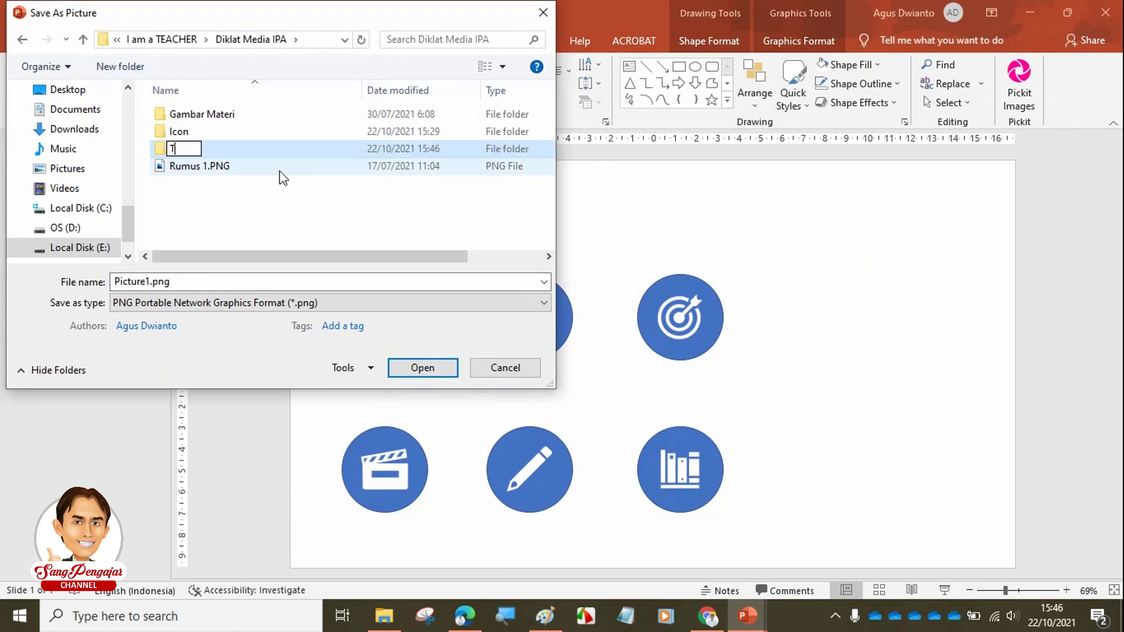
{"action": "type", "text": "Tombo"}
{"action": "key", "text": "Return"}
{"action": "key", "text": "Return"}
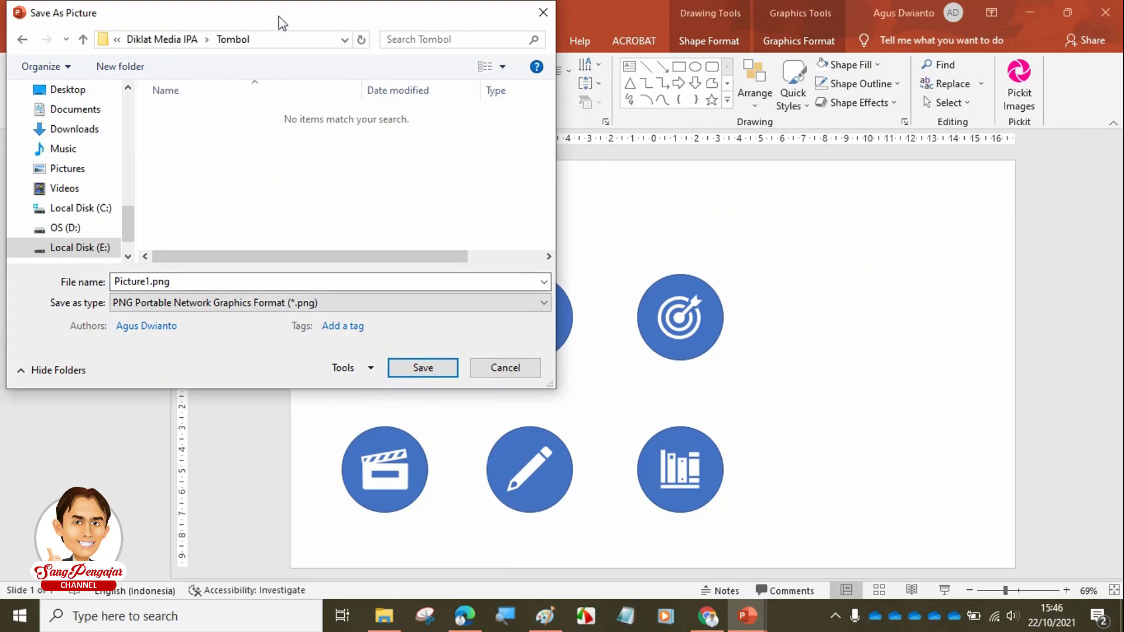
- Save the person button in the Tombol folder as a PNG picture named Profil
{"action": "left_click_drag", "start_coordinate": [281, 24], "coordinate": [721, 109]}
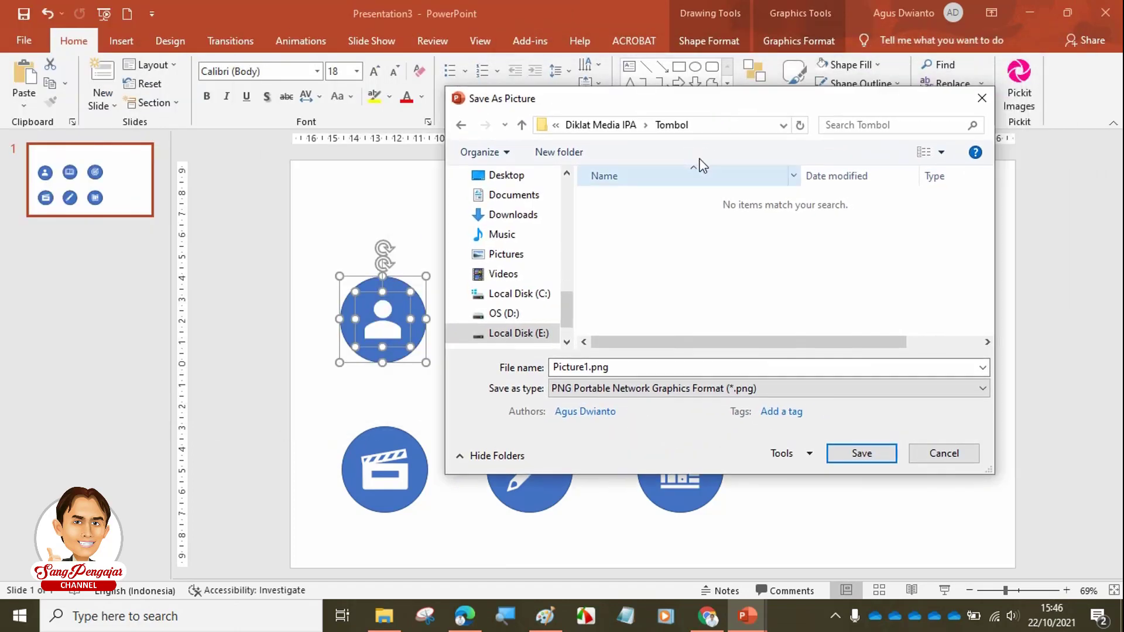
{"action": "double_click", "coordinate": [635, 369]}
{"action": "type", "text": "Profil"}
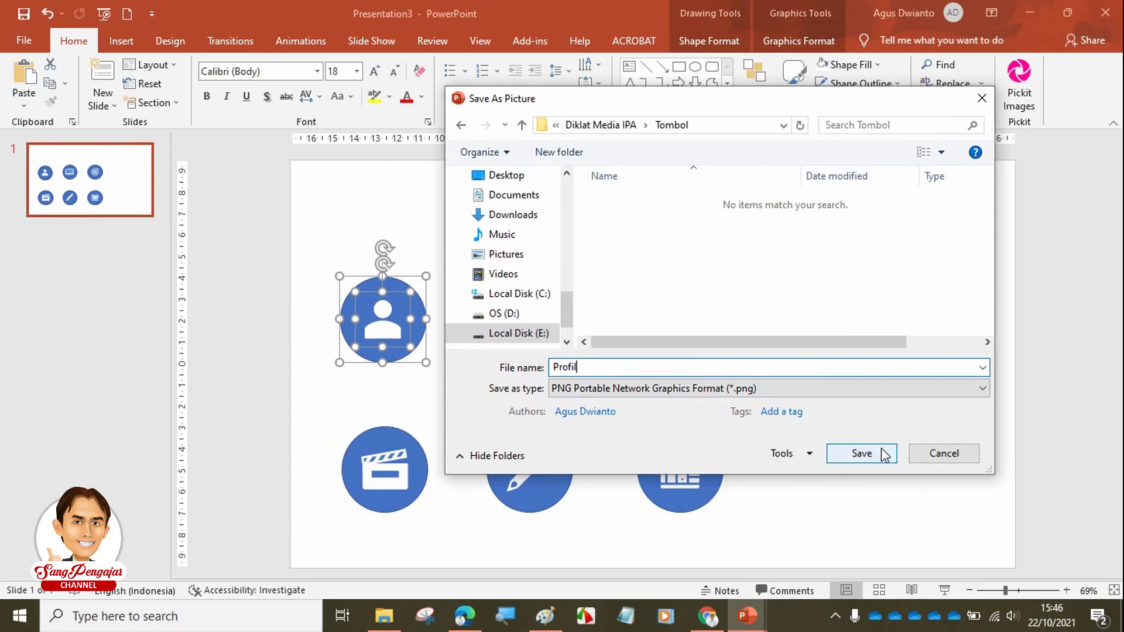
{"action": "left_click", "coordinate": [882, 450]}
{"action": "left_click", "coordinate": [460, 211]}
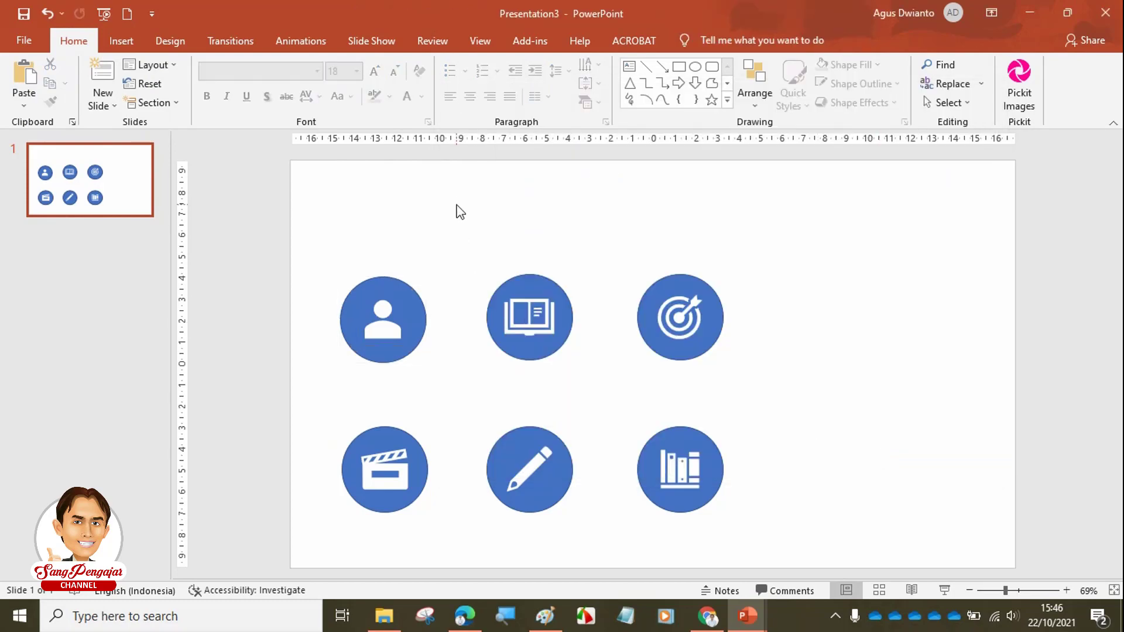
- Save the open-book button, circle and icon together, in the Tombol folder as a PNG picture named Materi
{"action": "left_click_drag", "start_coordinate": [461, 211], "coordinate": [611, 408]}
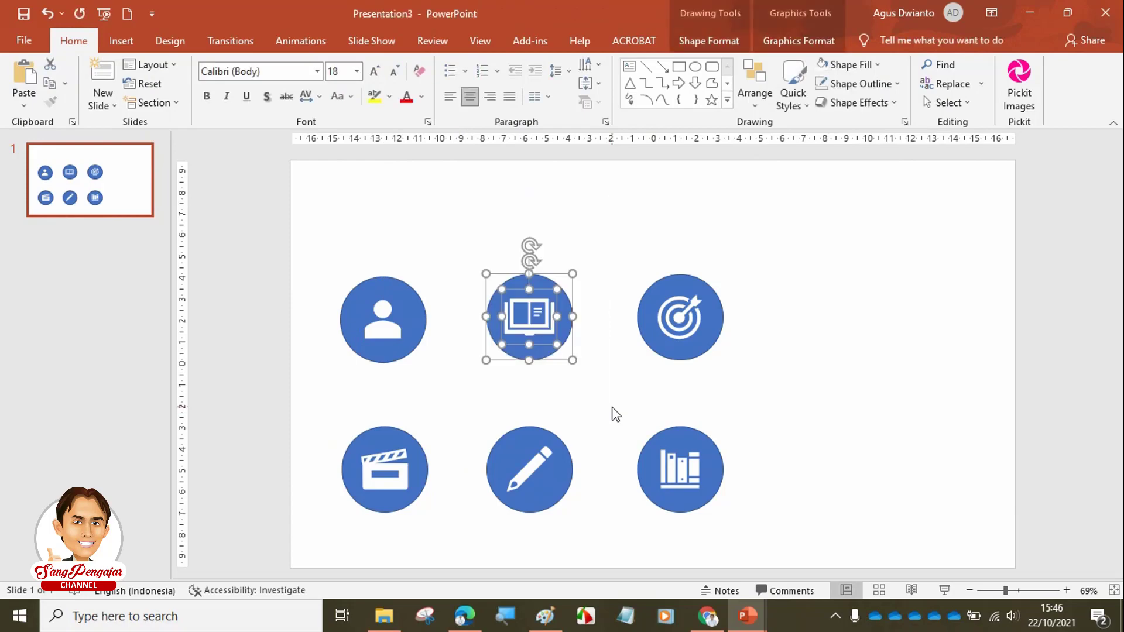
{"action": "key", "text": "shift+F10"}
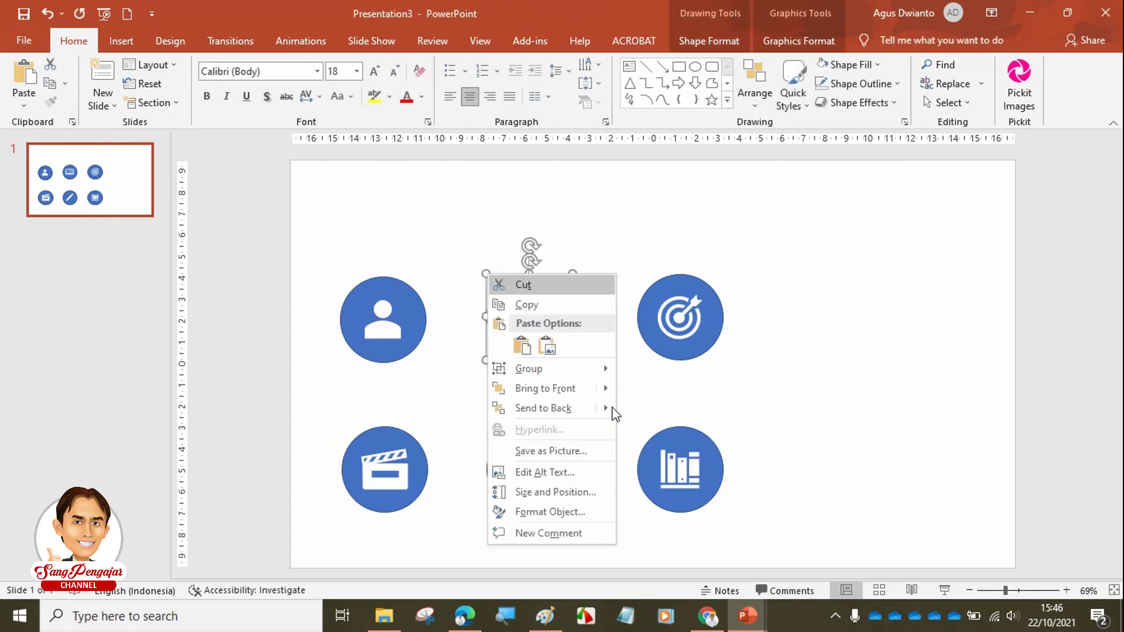
{"action": "left_click", "coordinate": [559, 451]}
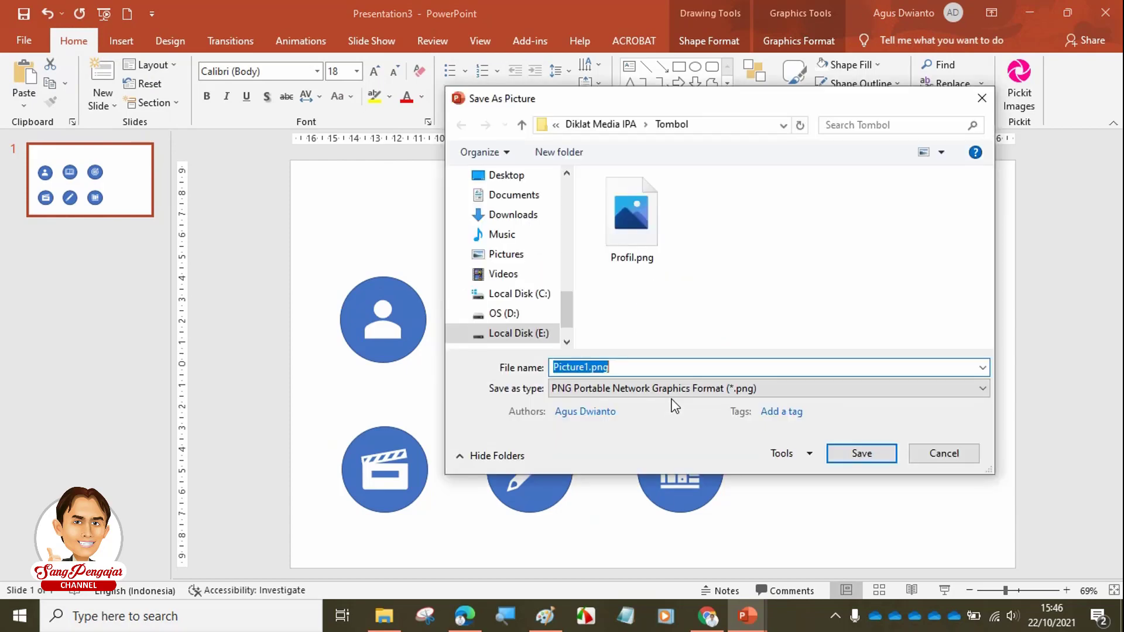
{"action": "type", "text": "Materi"}
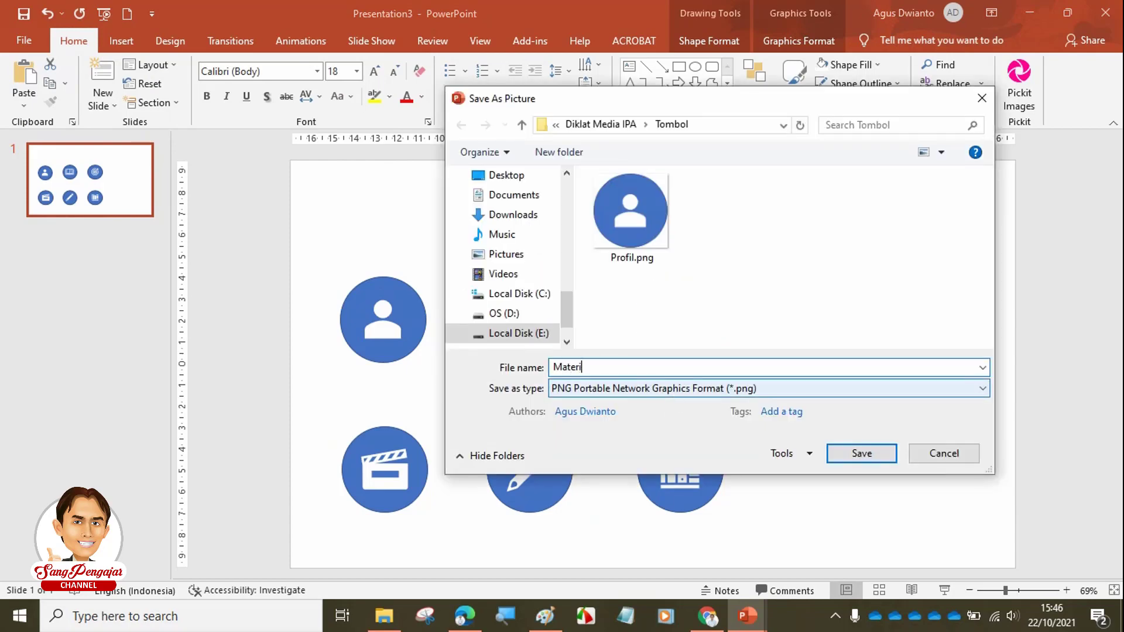
{"action": "key", "text": "Return"}
{"action": "left_click", "coordinate": [755, 374]}
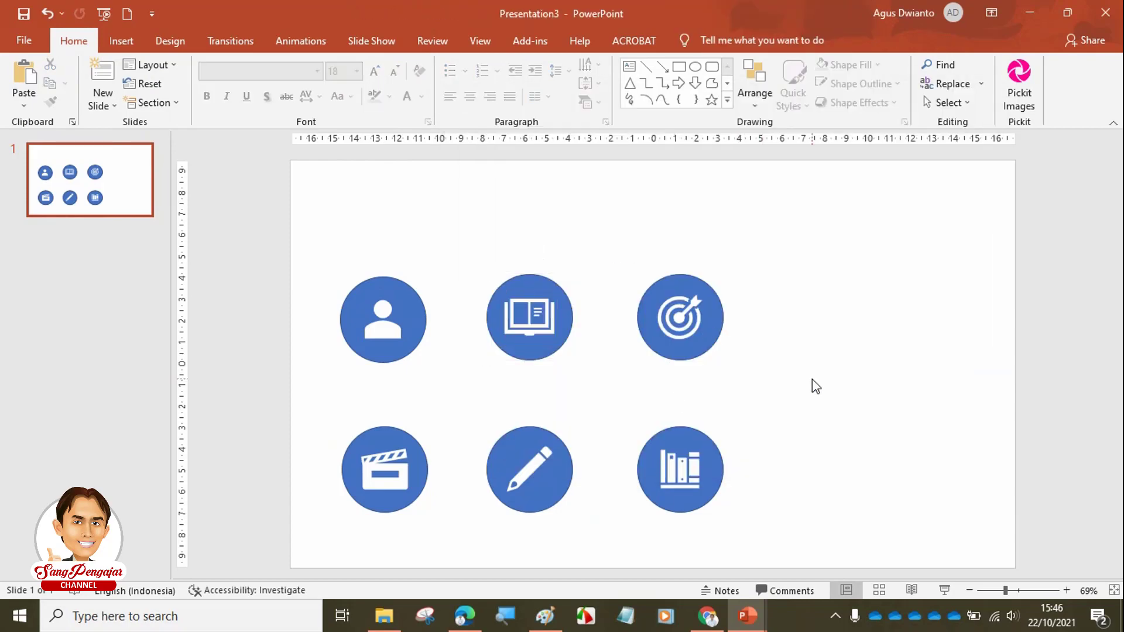
- Save the target button, circle and icon together, in the Tombol folder as a PNG picture named Tujuan
{"action": "mouse_move", "coordinate": [813, 391]}
{"action": "left_mouse_down"}
{"action": "mouse_move", "coordinate": [580, 295]}
{"action": "mouse_move", "coordinate": [588, 204]}
{"action": "left_mouse_up"}
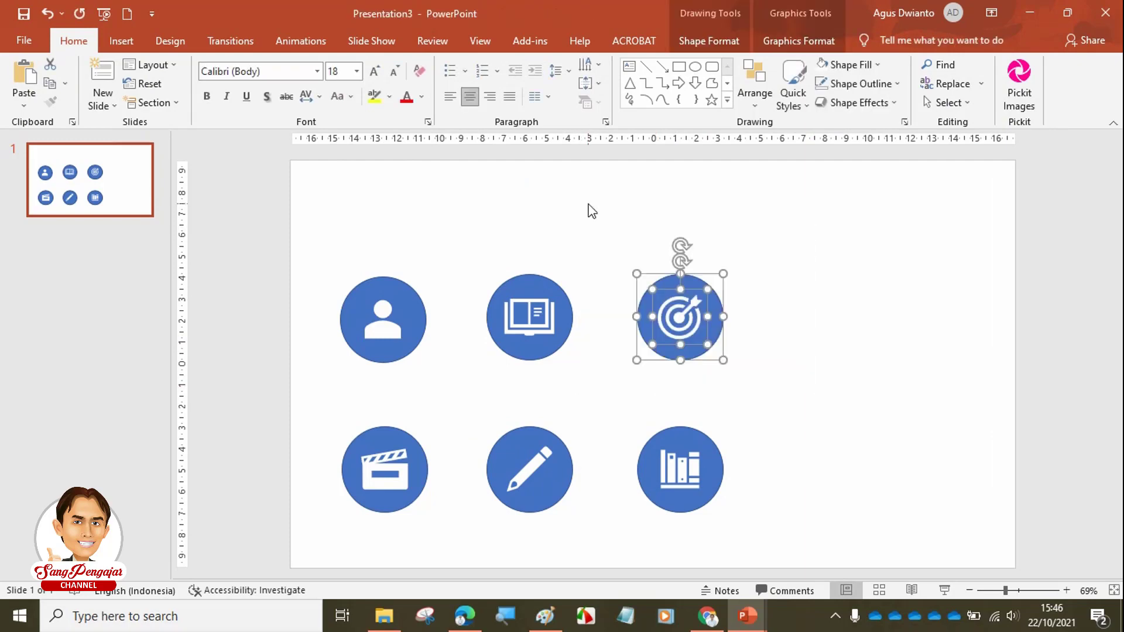
{"action": "key", "text": "shift+F10"}
{"action": "left_click", "coordinate": [685, 449]}
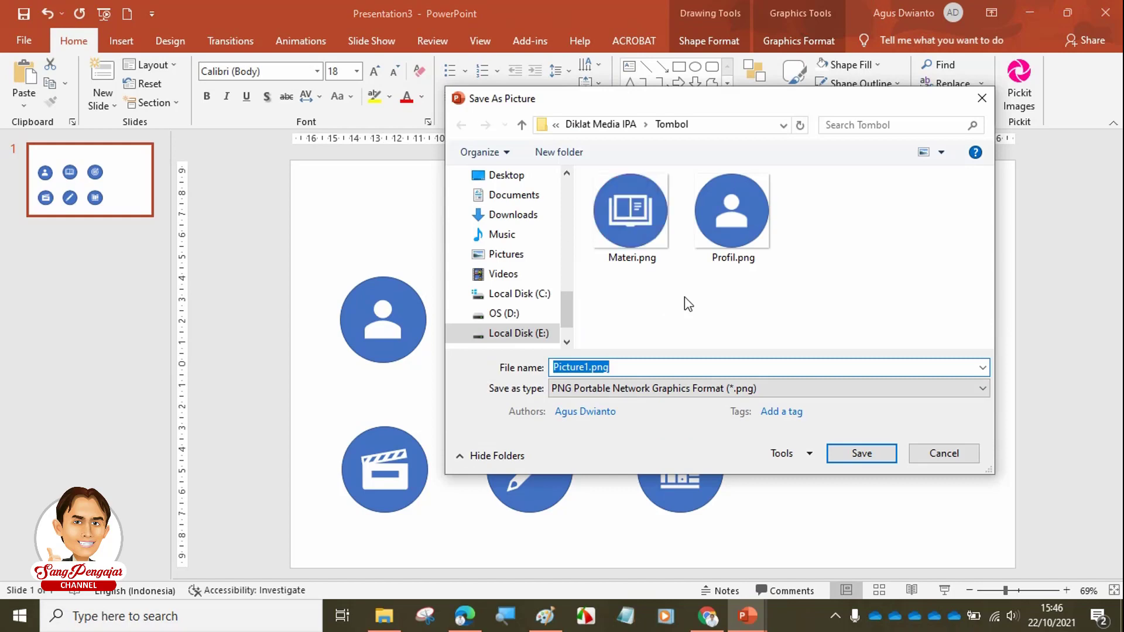
{"action": "type", "text": "Tujuan"}
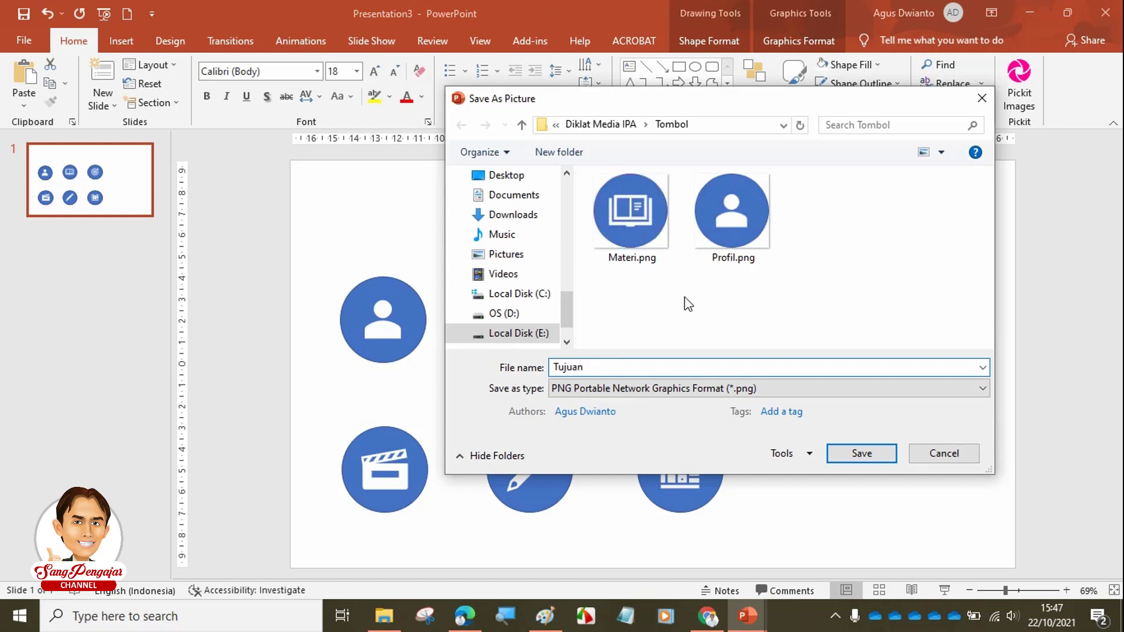
{"action": "left_click", "coordinate": [866, 458]}
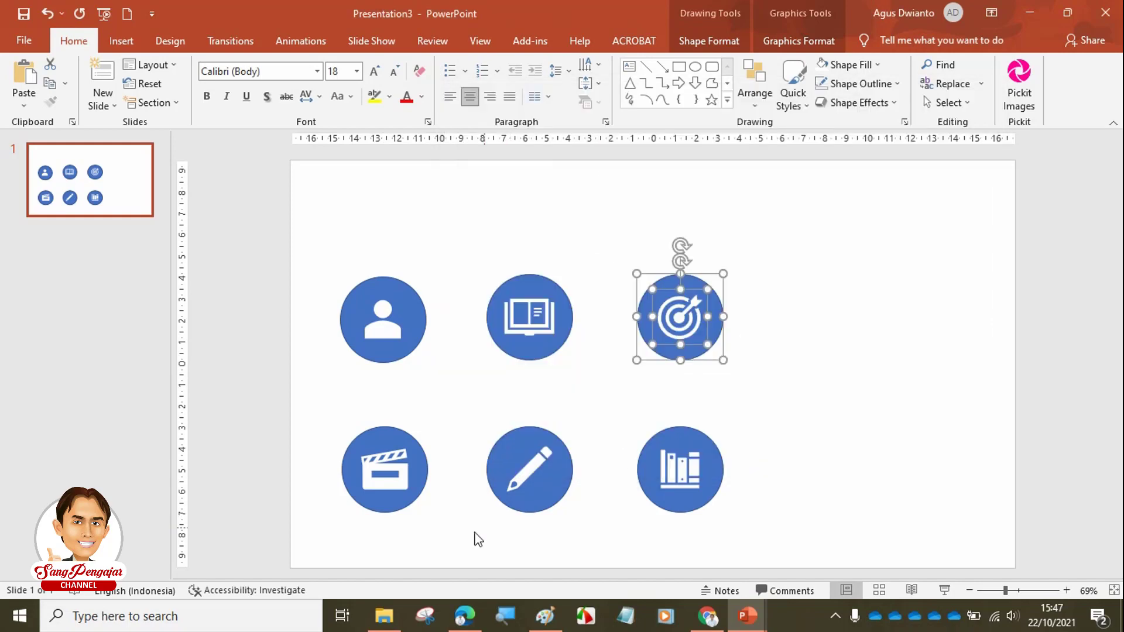
- Save the clapperboard button, circle and icon together, in the Tombol folder as a PNG picture named Video
{"action": "left_click_drag", "start_coordinate": [448, 542], "coordinate": [296, 364]}
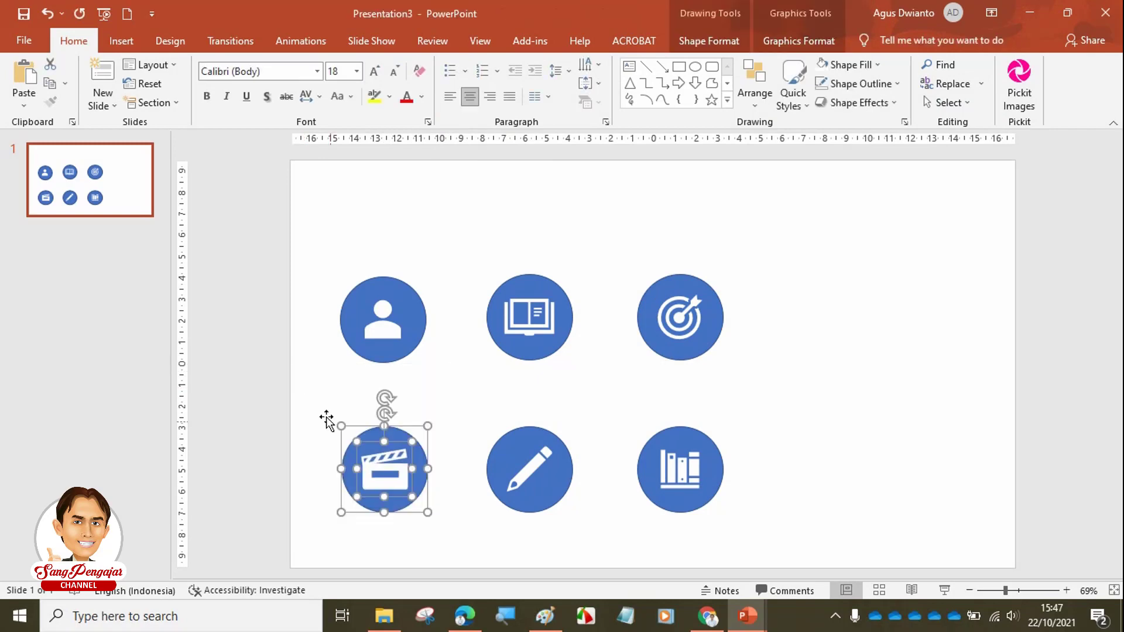
{"action": "right_click", "coordinate": [358, 460]}
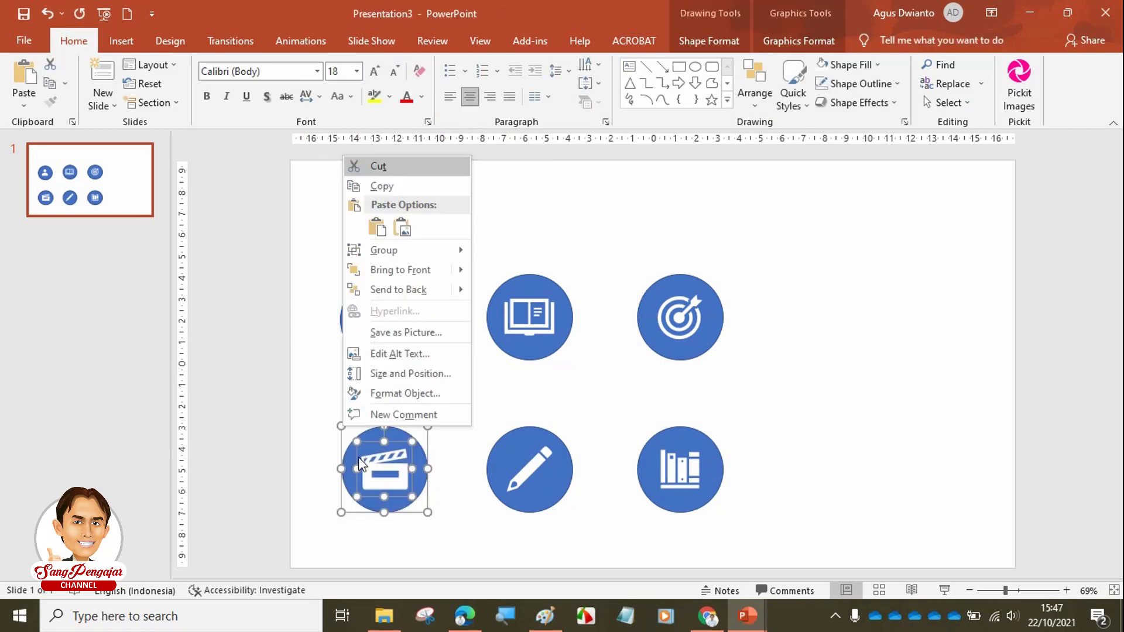
{"action": "left_click", "coordinate": [415, 332]}
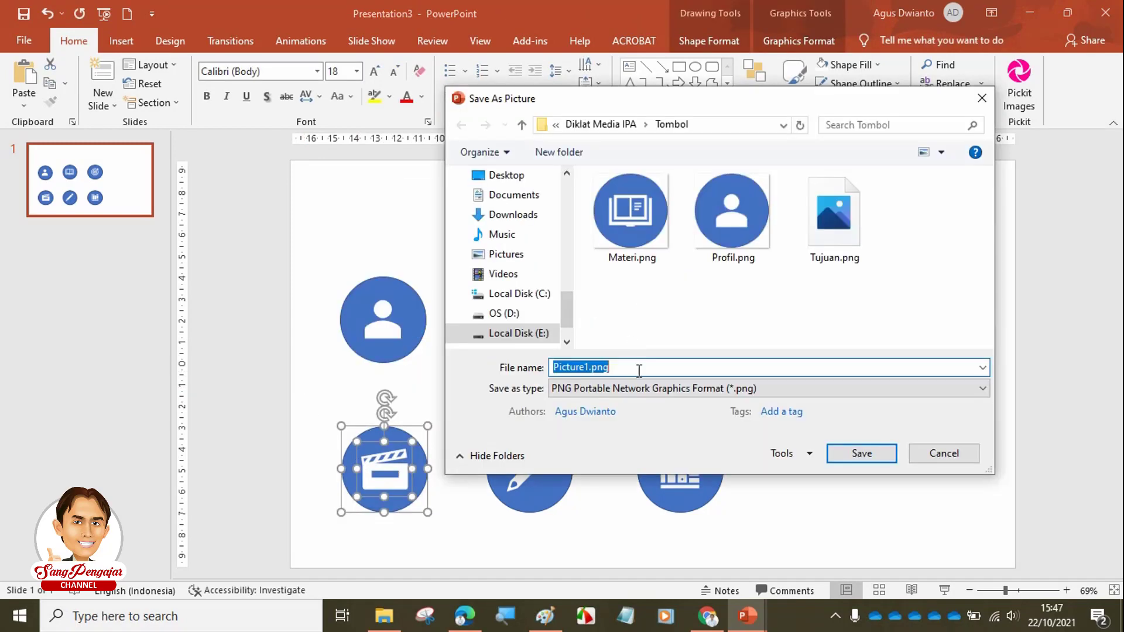
{"action": "type", "text": "Vide"}
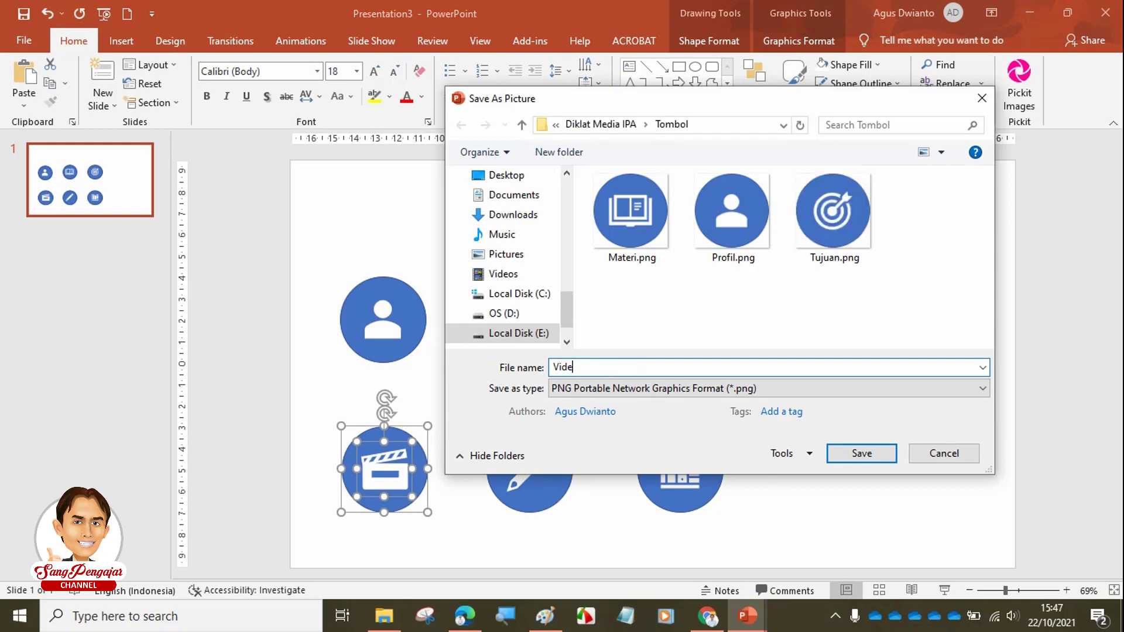
{"action": "type", "text": "o"}
{"action": "key", "text": "Return"}
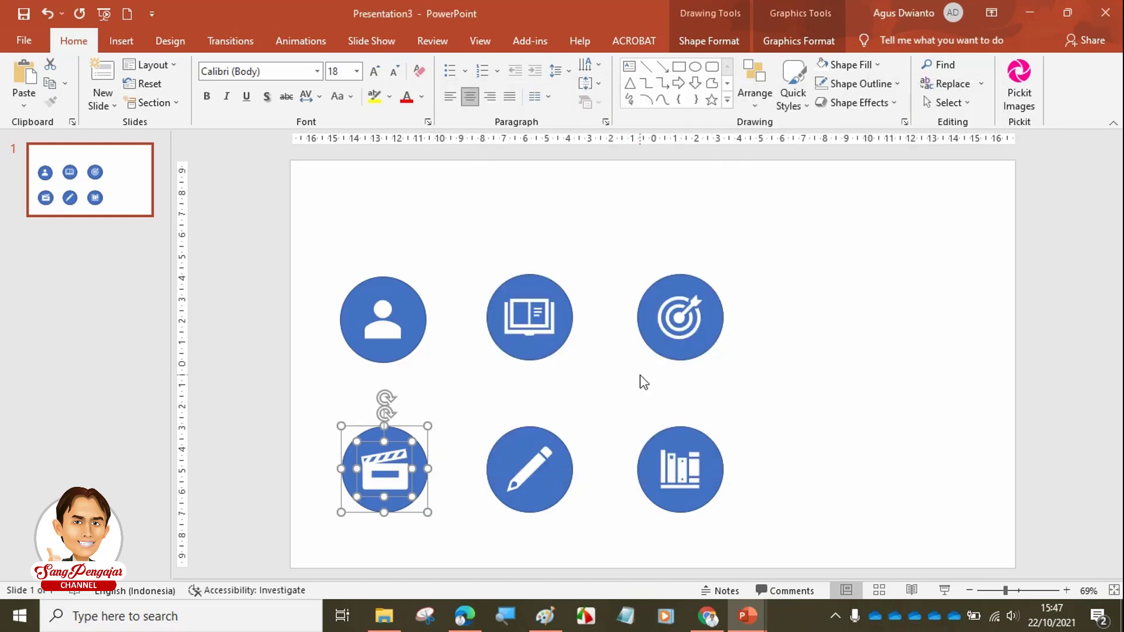
- Save the pencil button, circle and icon together, in the Tombol folder as a PNG picture named Evaluasi
{"action": "left_click", "coordinate": [616, 429]}
{"action": "mouse_move", "coordinate": [459, 395]}
{"action": "left_mouse_down"}
{"action": "mouse_move", "coordinate": [576, 562]}
{"action": "mouse_move", "coordinate": [631, 545]}
{"action": "mouse_move", "coordinate": [622, 546]}
{"action": "left_mouse_up"}
{"action": "key", "text": "shift+F10"}
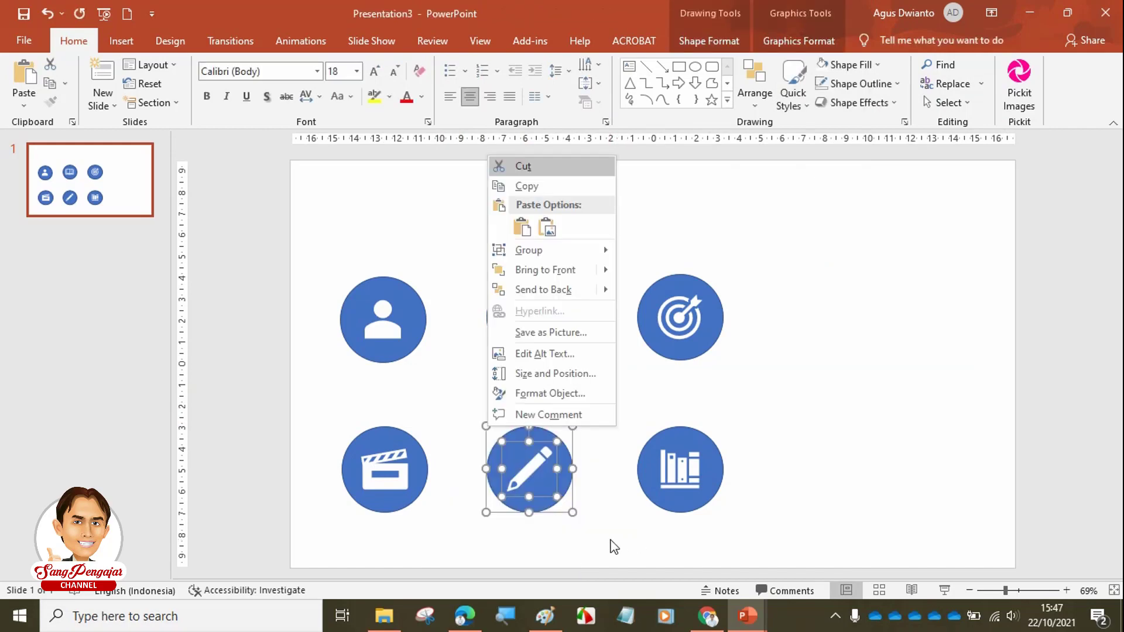
{"action": "left_click", "coordinate": [540, 333]}
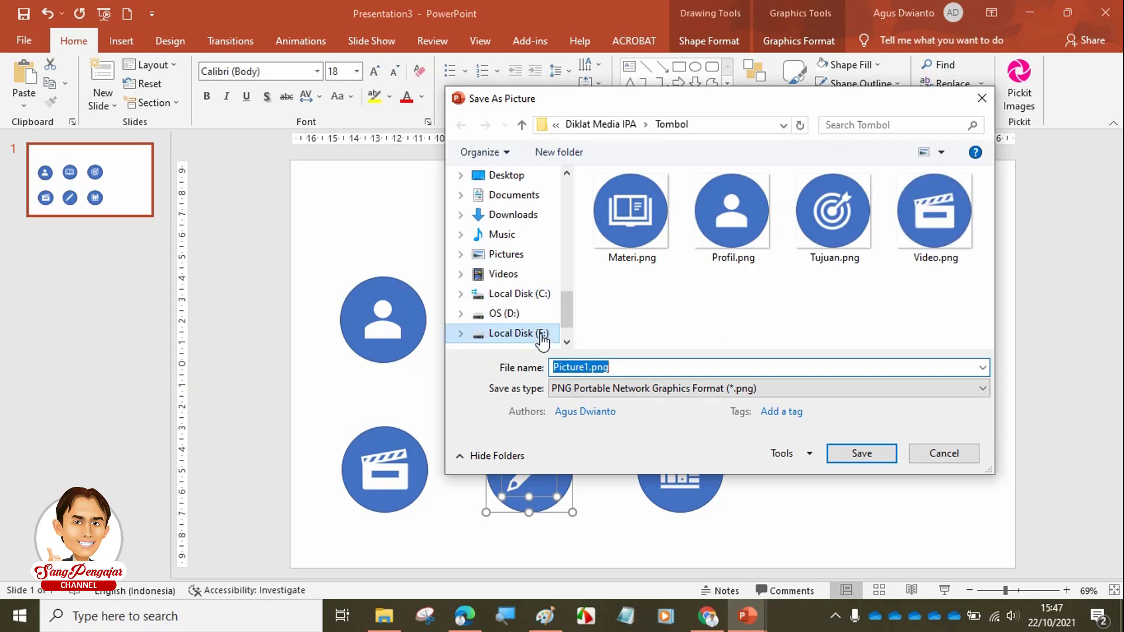
{"action": "type", "text": "Evaluasi"}
{"action": "key", "text": "Return"}
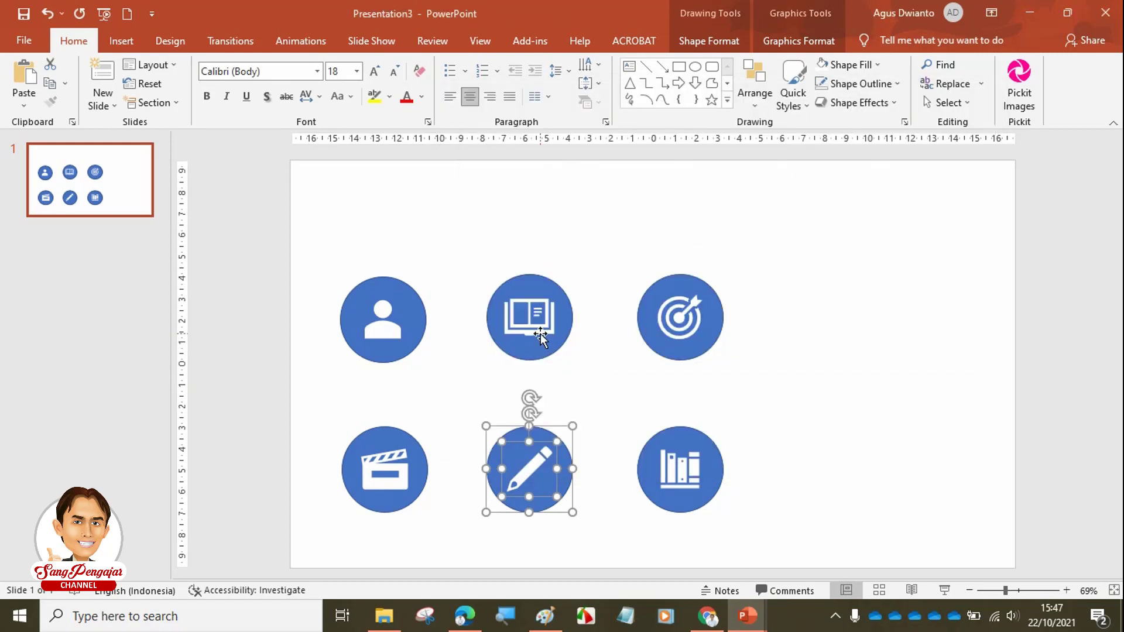
- Save the bookshelf button, circle and icon together, in the Tombol folder as a PNG picture named Daftar Pustaka
{"action": "mouse_move", "coordinate": [779, 534]}
{"action": "left_mouse_down"}
{"action": "mouse_move", "coordinate": [656, 560]}
{"action": "mouse_move", "coordinate": [613, 382]}
{"action": "left_mouse_up"}
{"action": "key", "text": "Menu"}
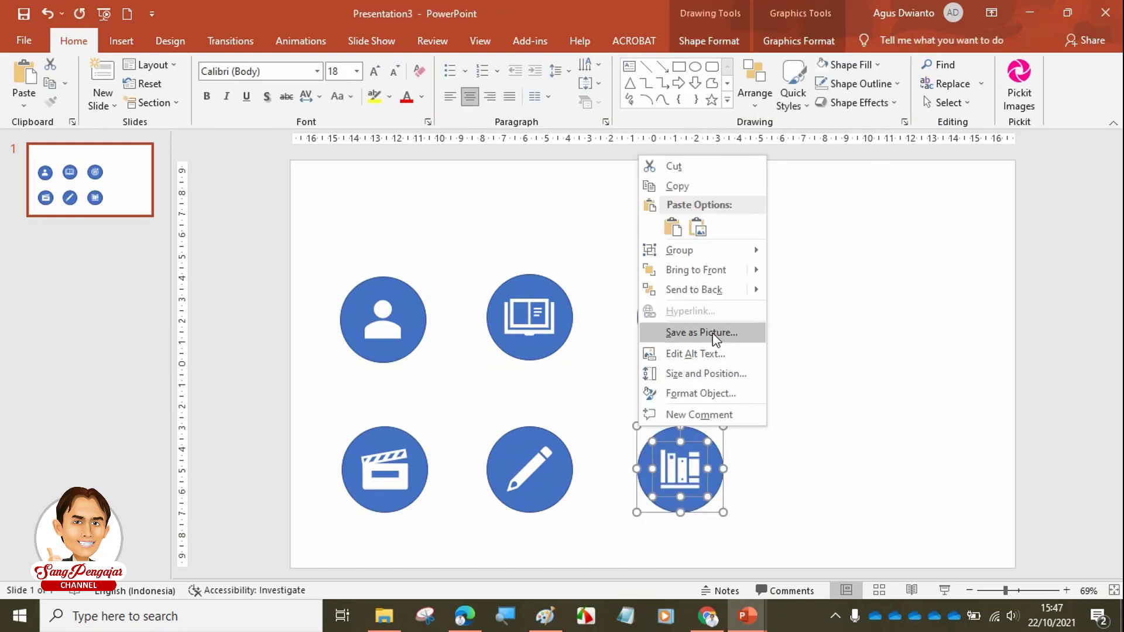
{"action": "left_click", "coordinate": [731, 332]}
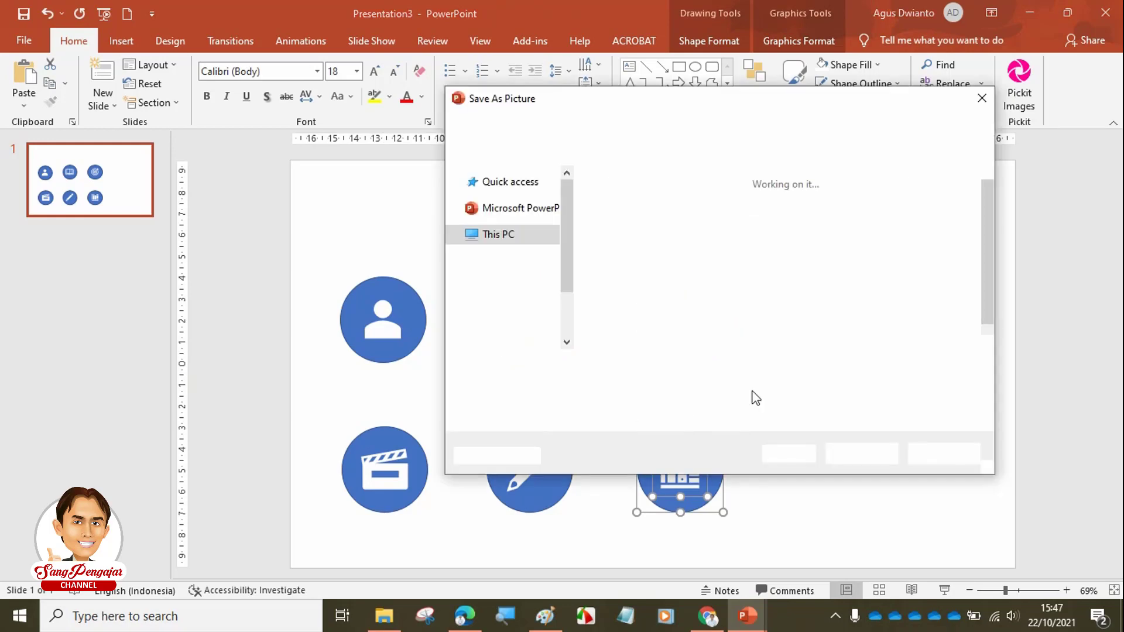
{"action": "type", "text": "Daft"}
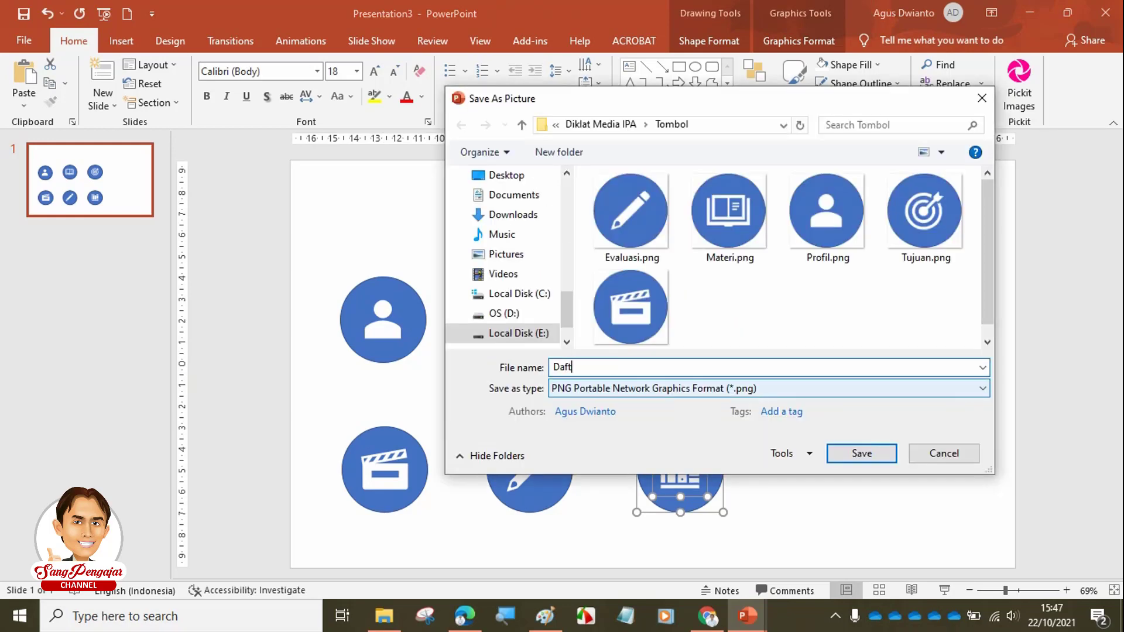
{"action": "type", "text": "ar Pustaka"}
{"action": "key", "text": "Return"}
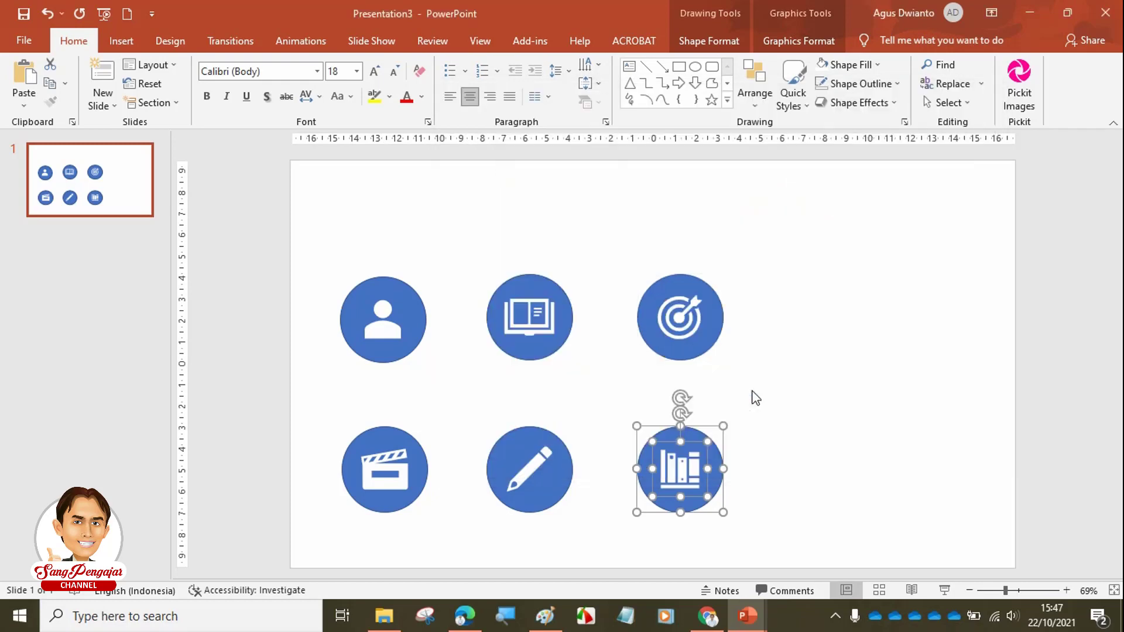
{"action": "left_click", "coordinate": [827, 369]}
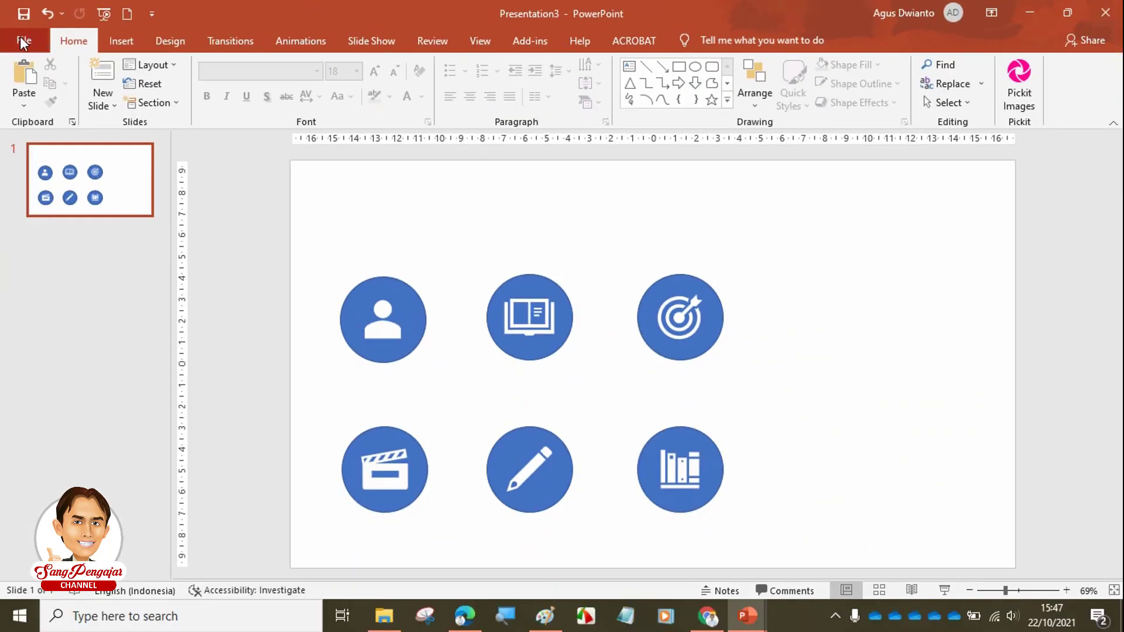
- Save the presentation in the Diklat Media IPA folder as a PowerPoint file named Buat Tombol
{"action": "left_click", "coordinate": [23, 41]}
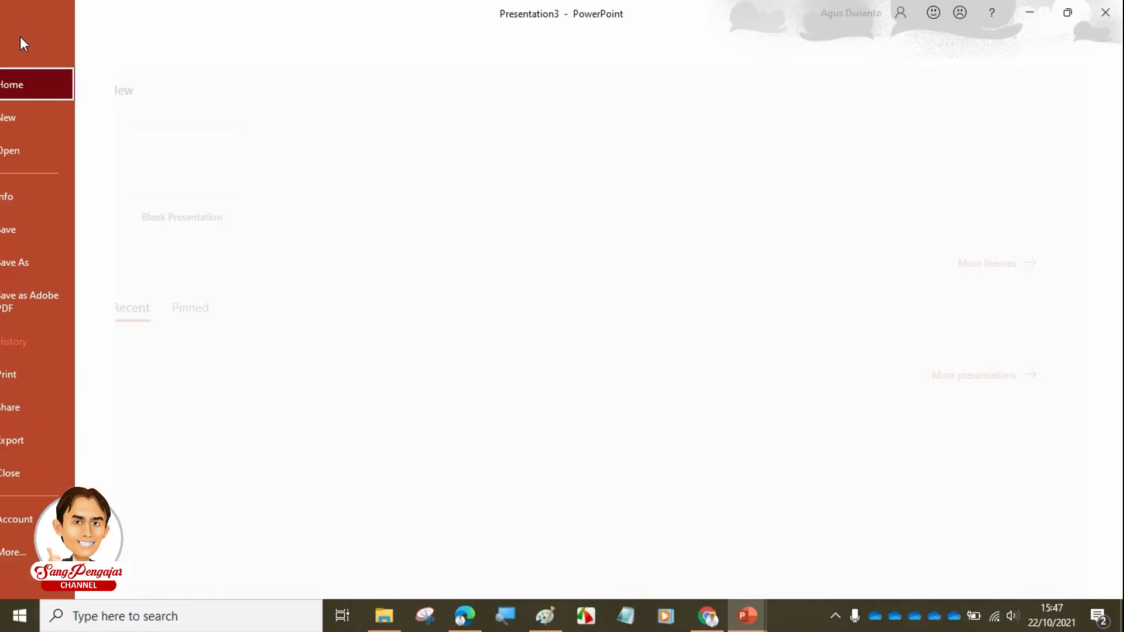
{"action": "left_click", "coordinate": [55, 265]}
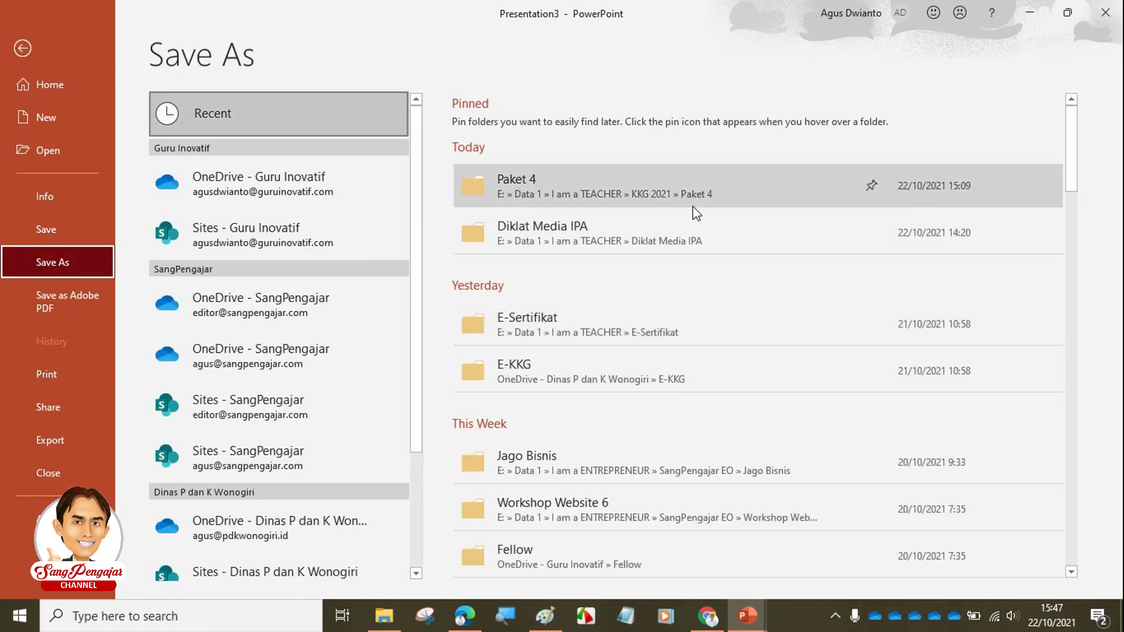
{"action": "left_click", "coordinate": [605, 247]}
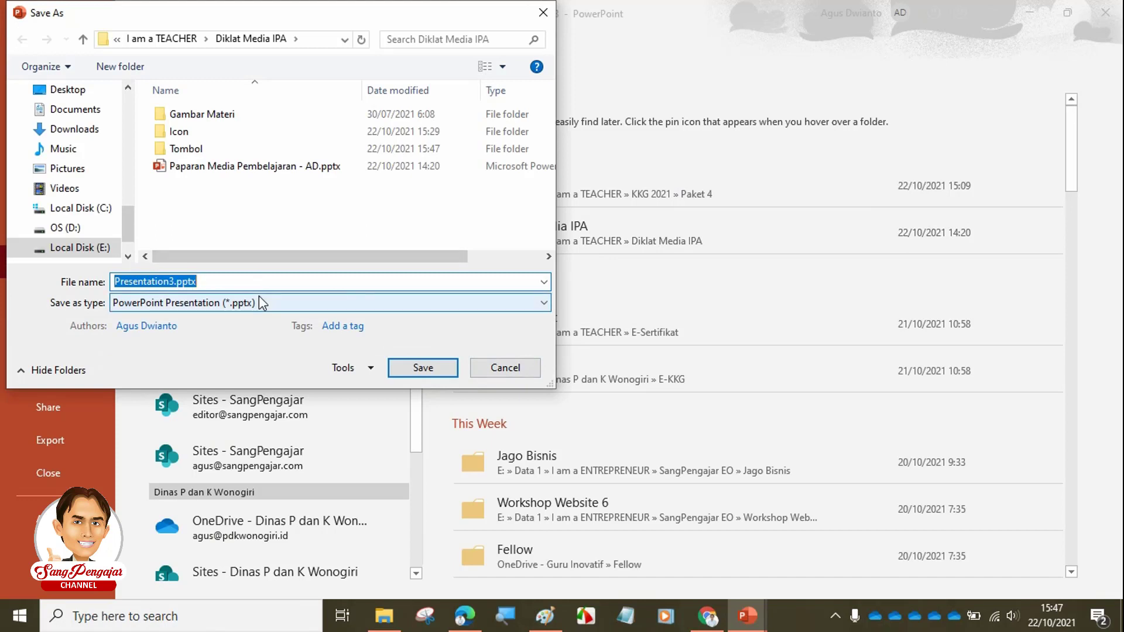
{"action": "type", "text": "Buat"}
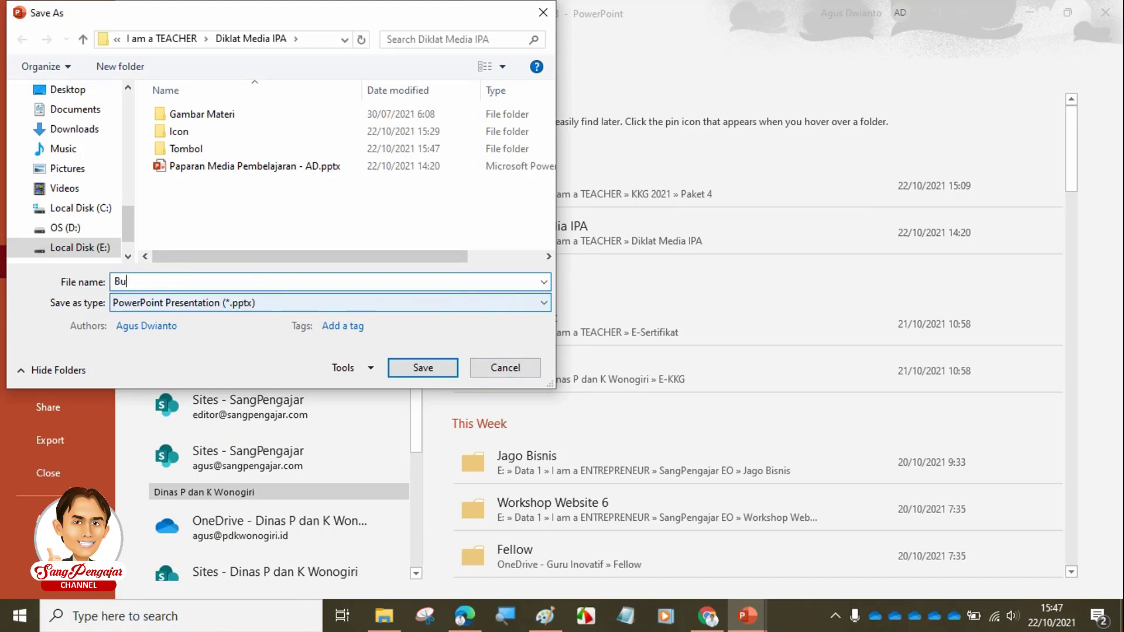
{"action": "type", "text": " TOmbol"}
{"action": "key", "text": "Left"}
{"action": "key", "text": "Left"}
{"action": "key", "text": "Left"}
{"action": "key", "text": "Left"}
{"action": "key", "text": "shift+Left"}
{"action": "type", "text": "o"}
{"action": "key", "text": "Return"}
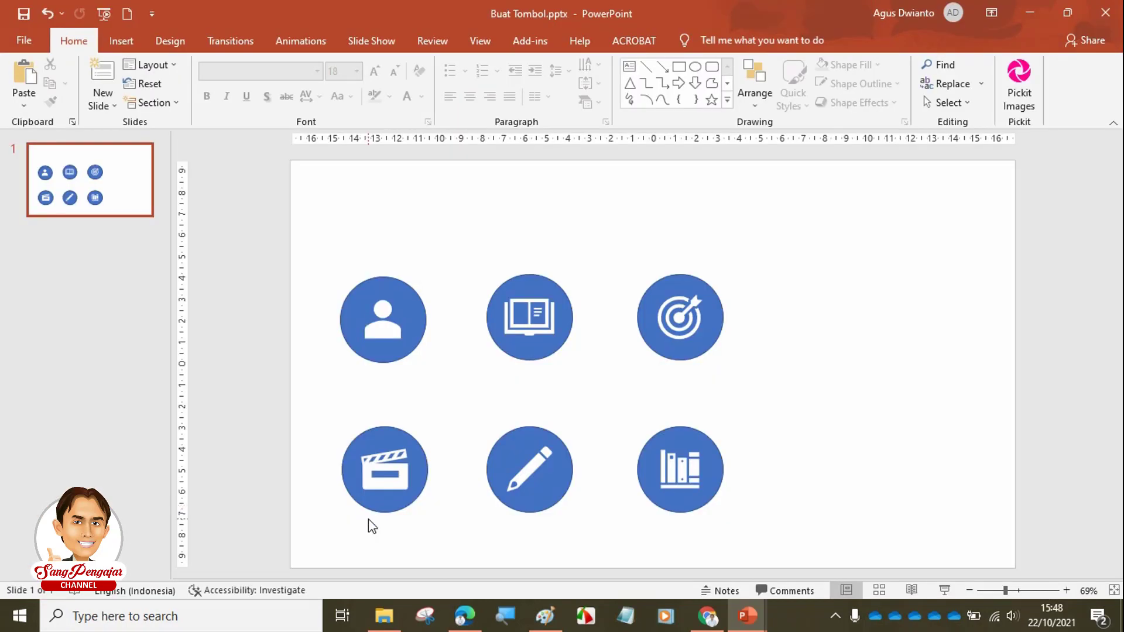
- Switch to File Explorer and open the Tombol folder inside Diklat Media IPA to check the saved button pictures
{"action": "left_click", "coordinate": [384, 615]}
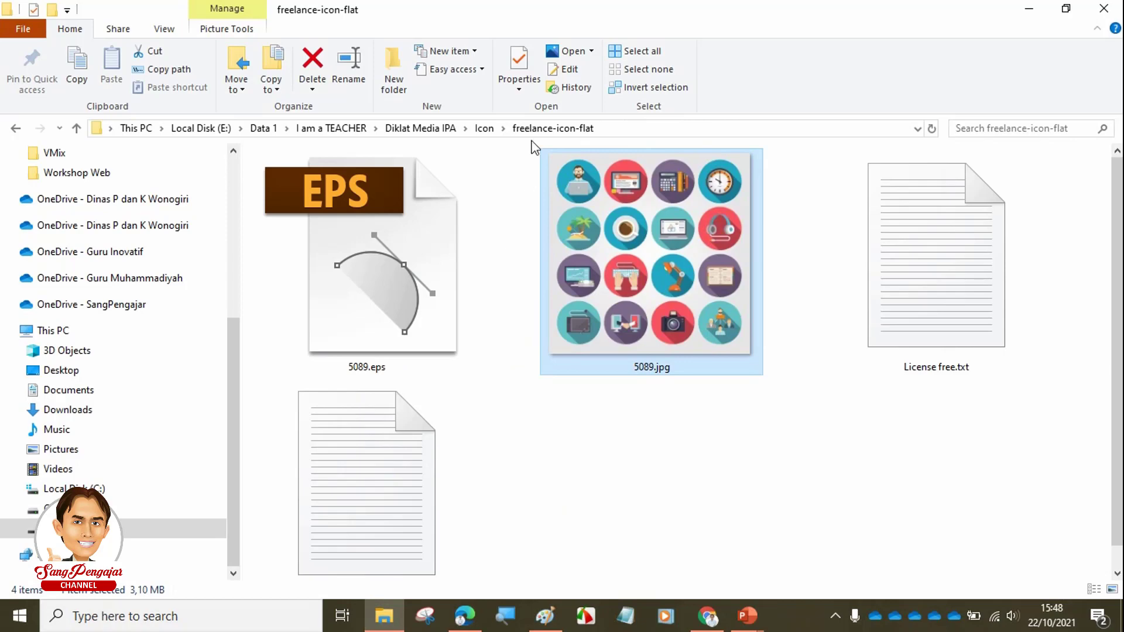
{"action": "left_click", "coordinate": [441, 130]}
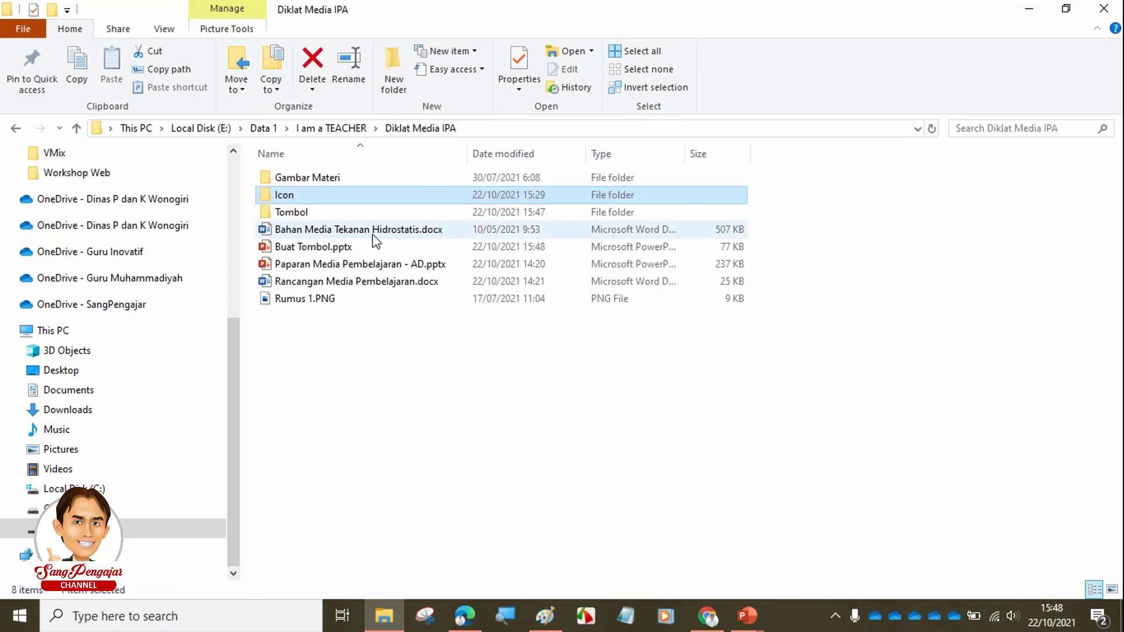
{"action": "double_click", "coordinate": [325, 214]}
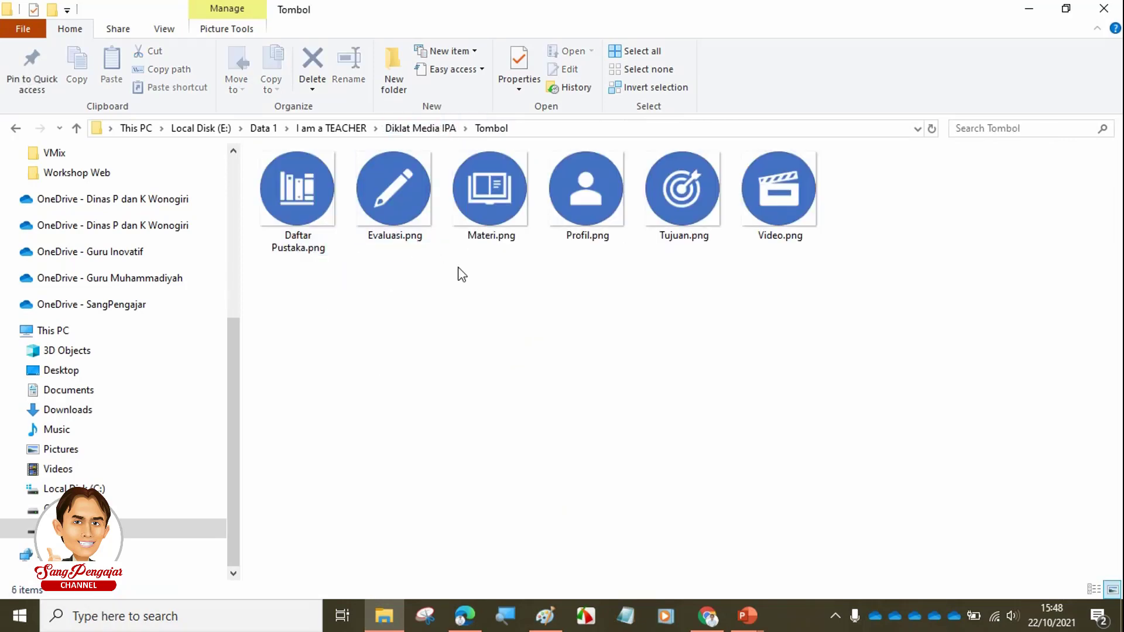